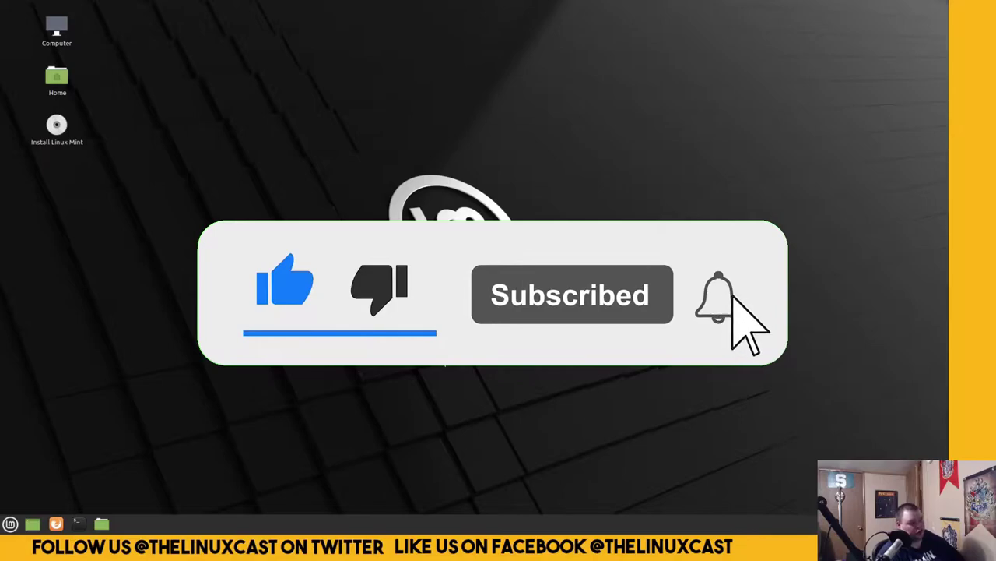
- Launch the Linux Mint installer and keep English as the installation language
double_click(56, 127)
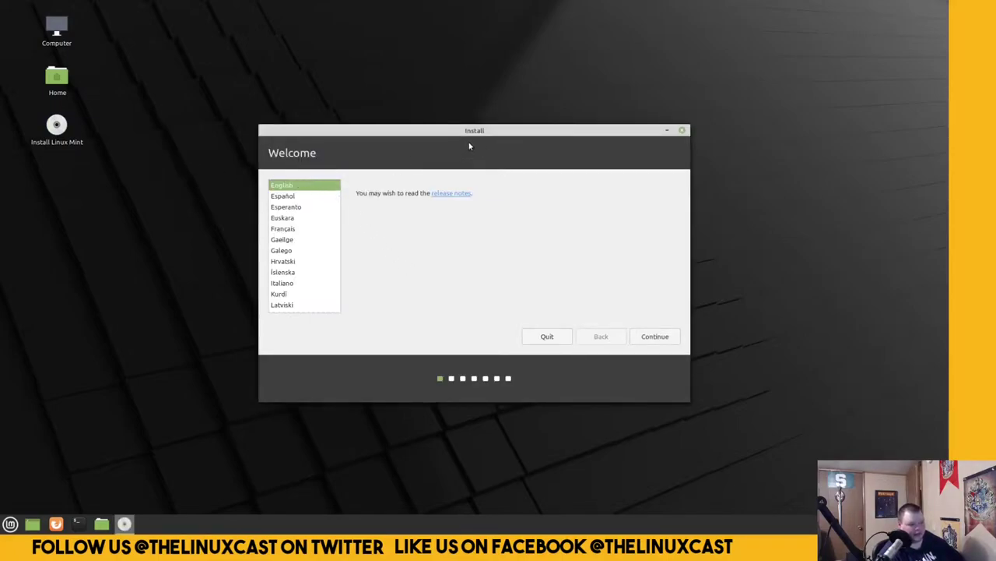
drag(484, 129, 492, 104)
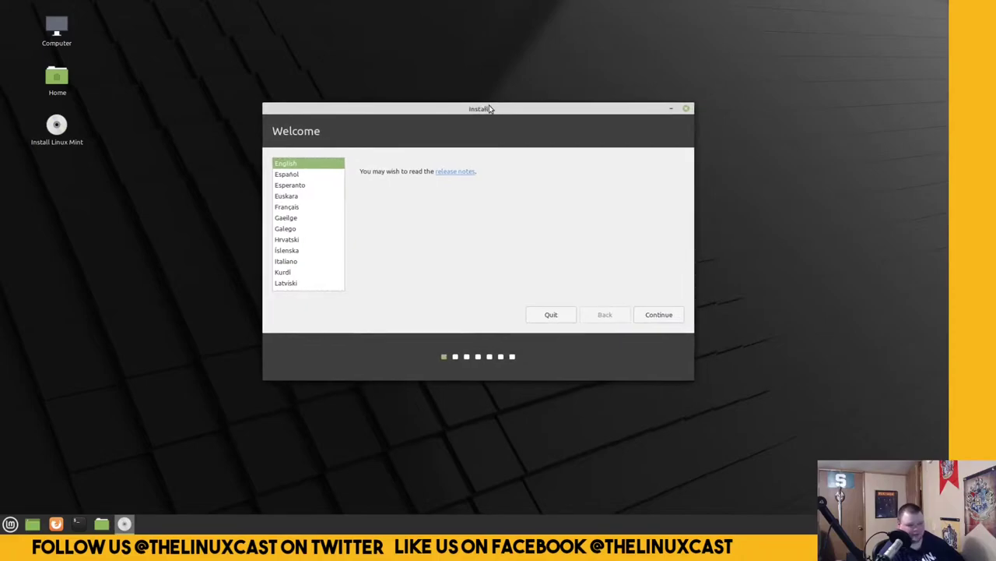
click(667, 314)
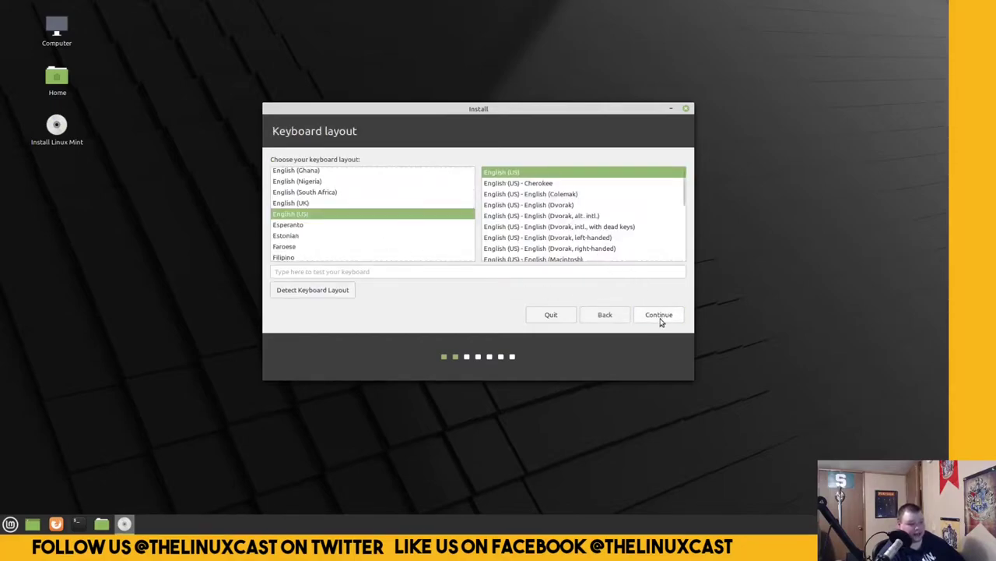
- Test the English (US) keyboard layout by typing 'test', then accept it
click(454, 273)
text(te)
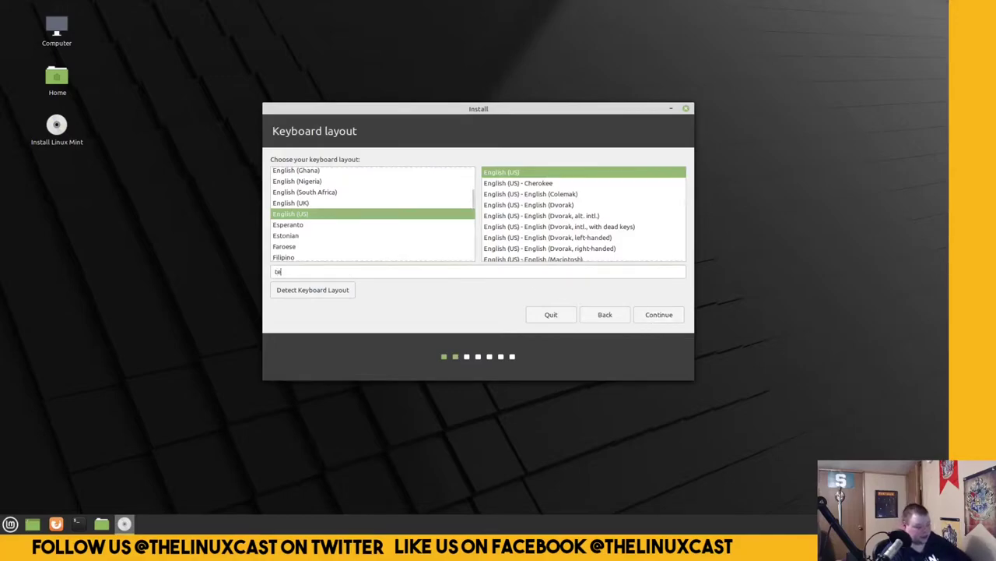
text(st)
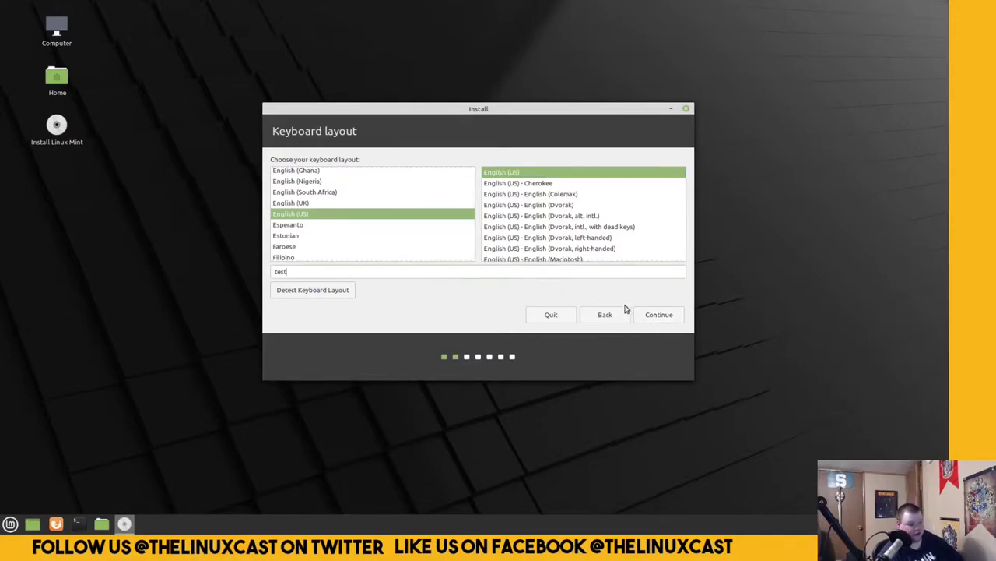
click(660, 316)
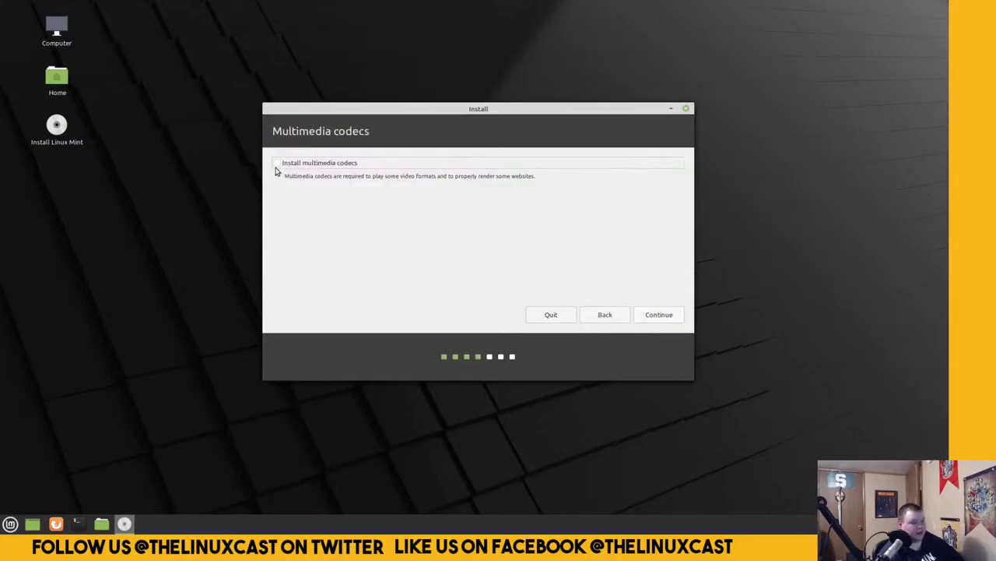
- Tick 'Install multimedia codecs' and advance to the Installation type page
click(278, 163)
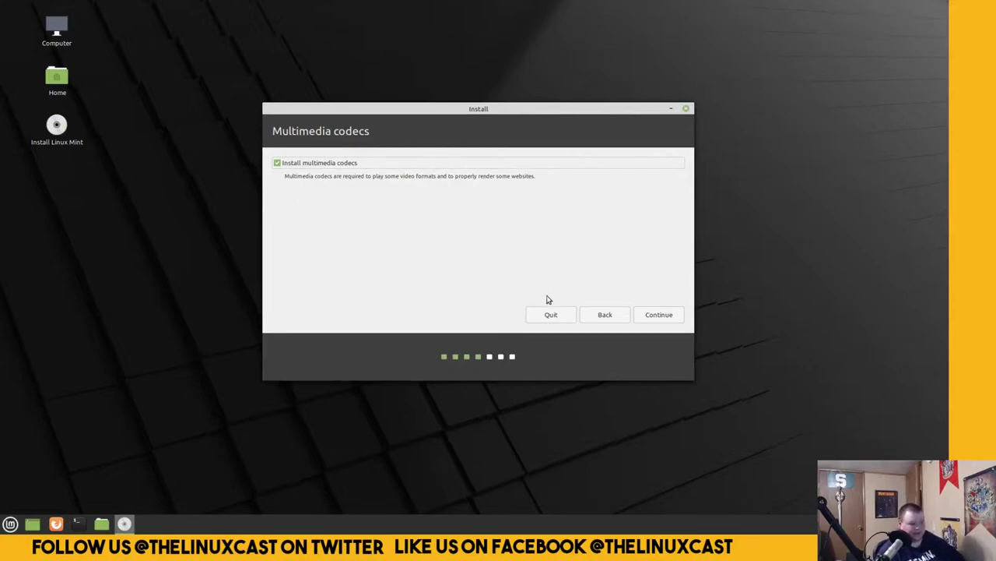
click(662, 315)
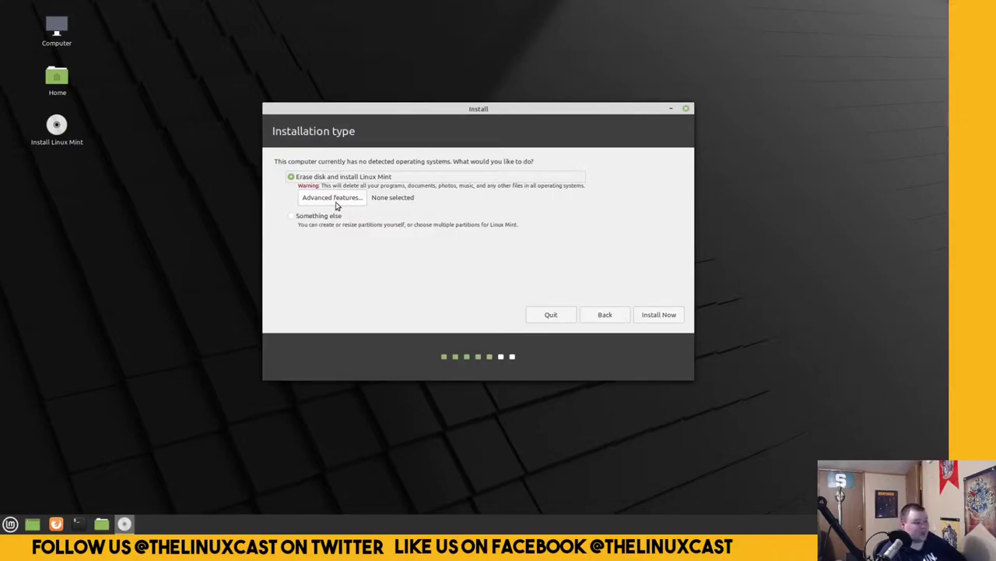
- Keep Advanced features at None and 'Erase disk and install Linux Mint', then choose Install Now
click(345, 204)
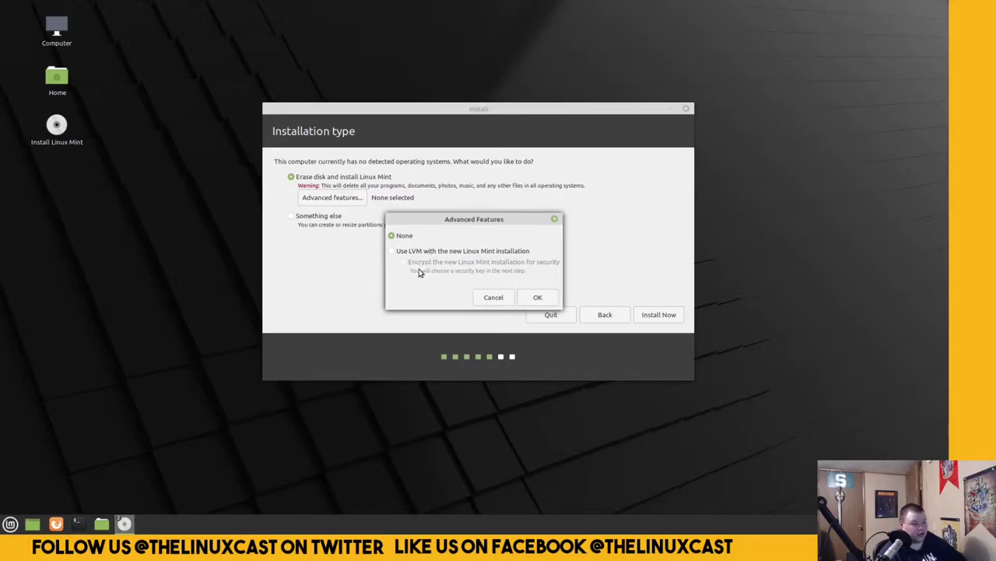
click(537, 299)
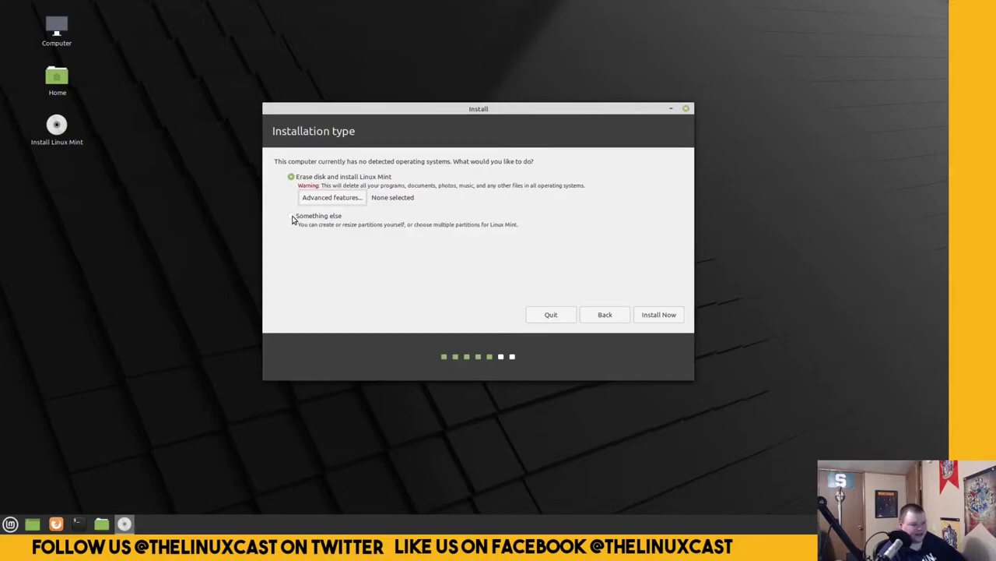
click(293, 220)
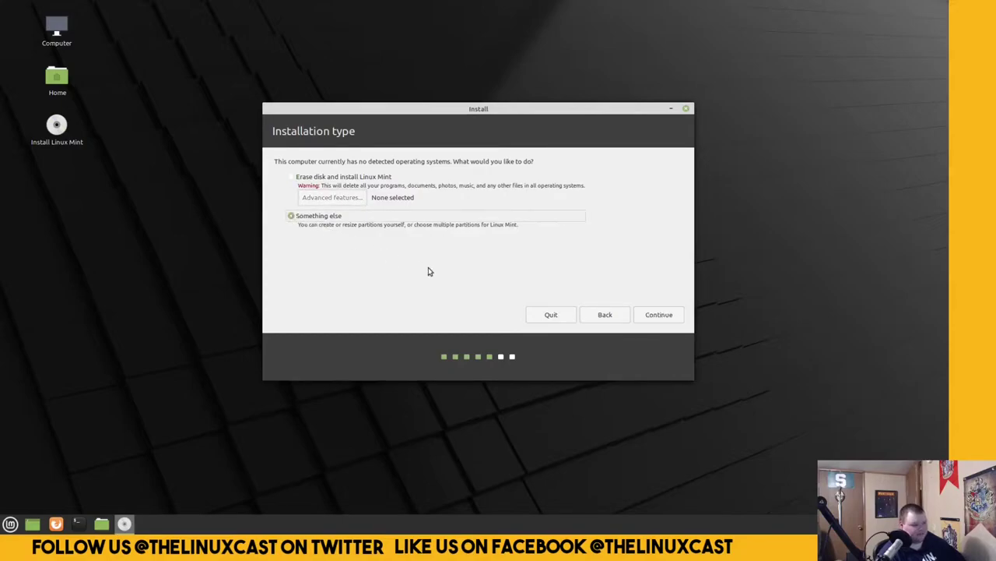
click(293, 178)
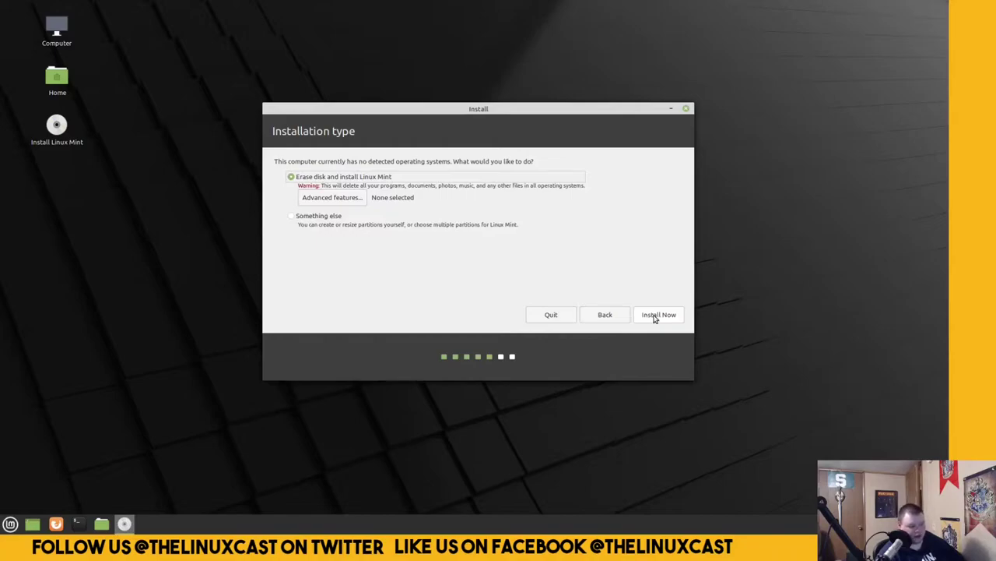
click(655, 316)
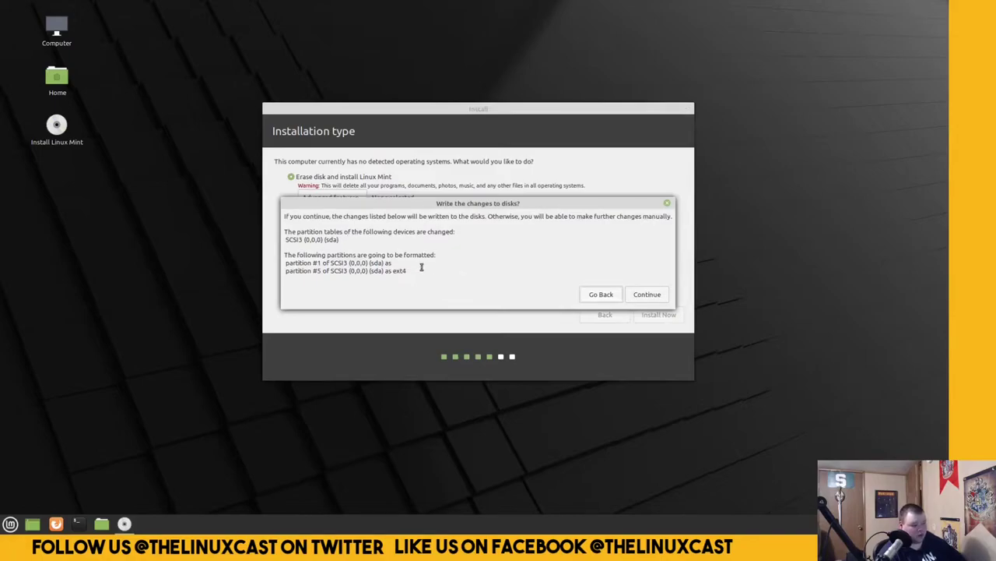
- Confirm writing the partition changes, then set Detroit as the time zone location
click(644, 296)
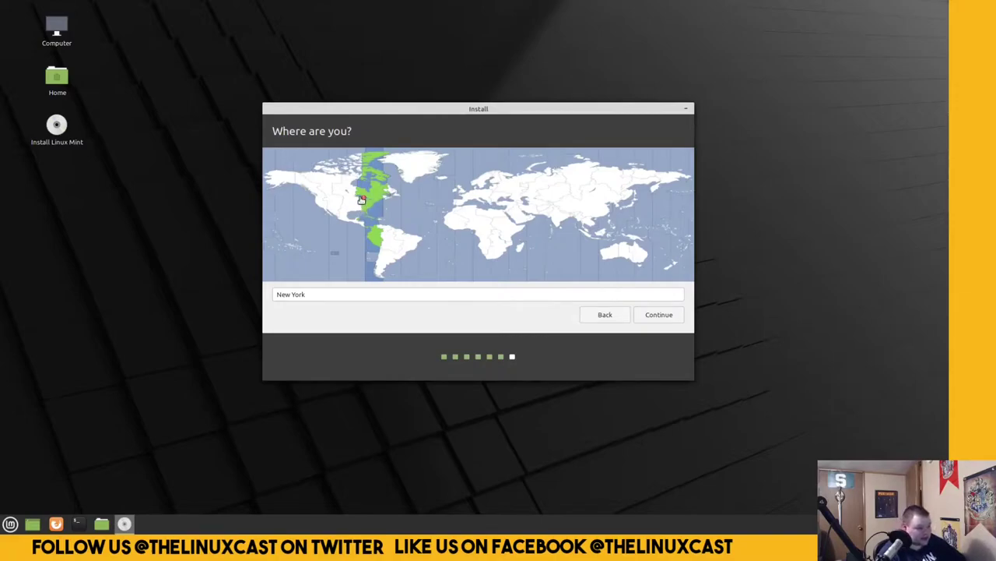
click(362, 202)
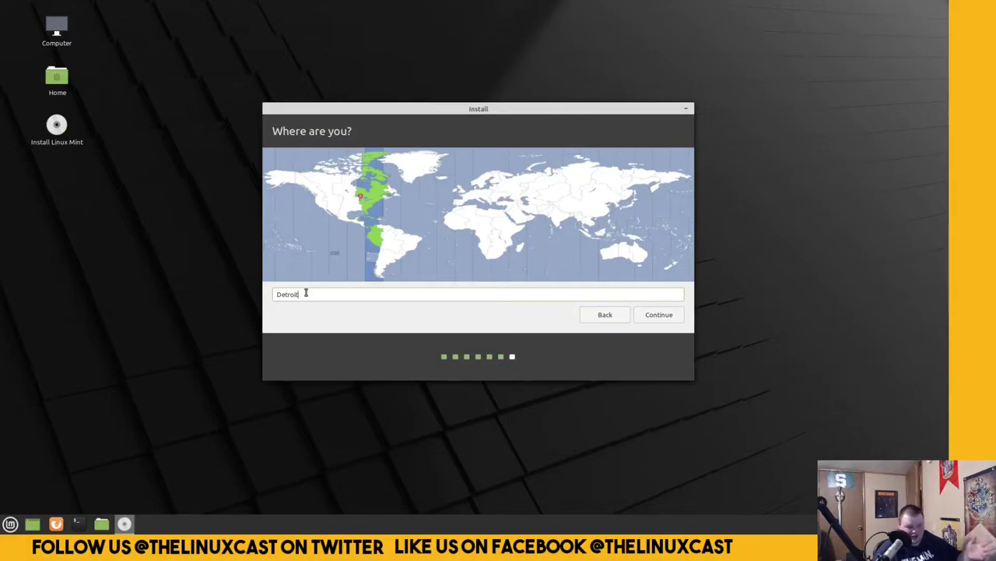
click(662, 314)
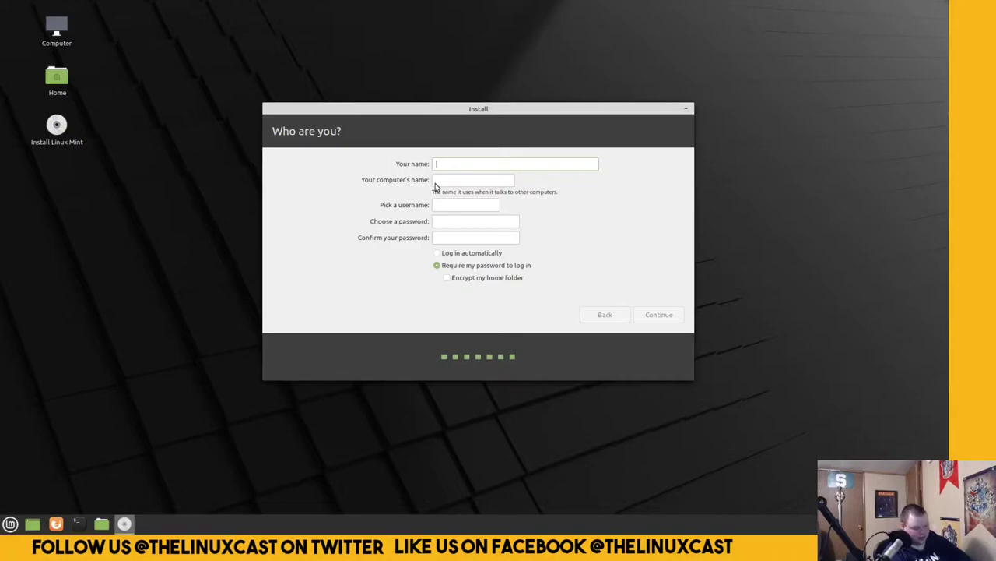
- Enter the user's name, computer name mintvb, a username and a confirmed password, then begin installing
text(Matt)
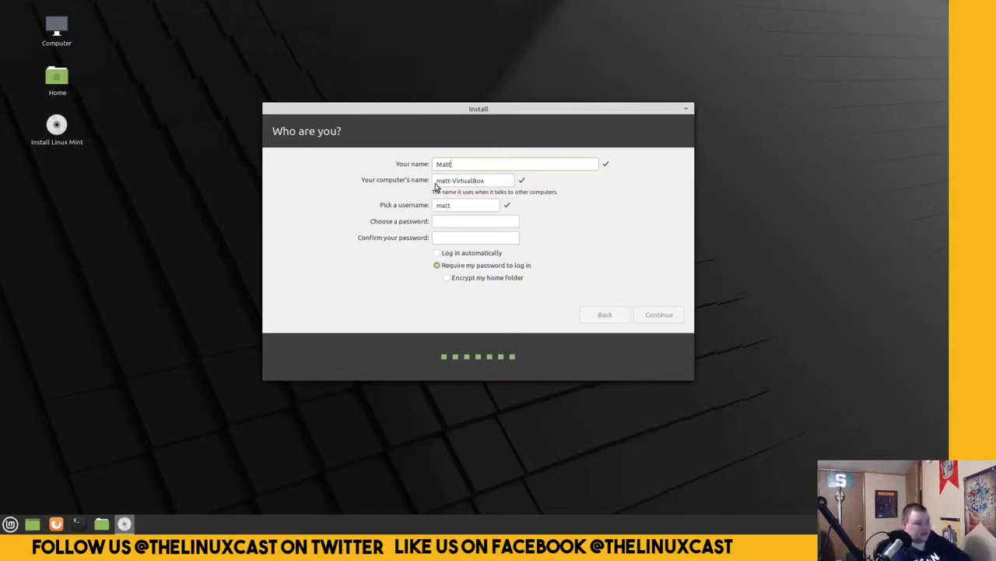
key(Tab)
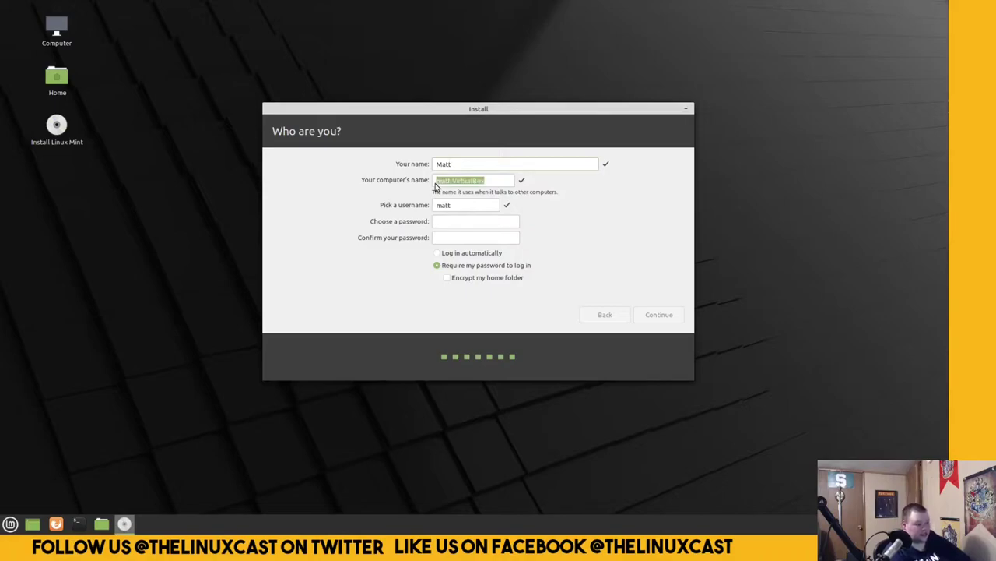
text(mintvb)
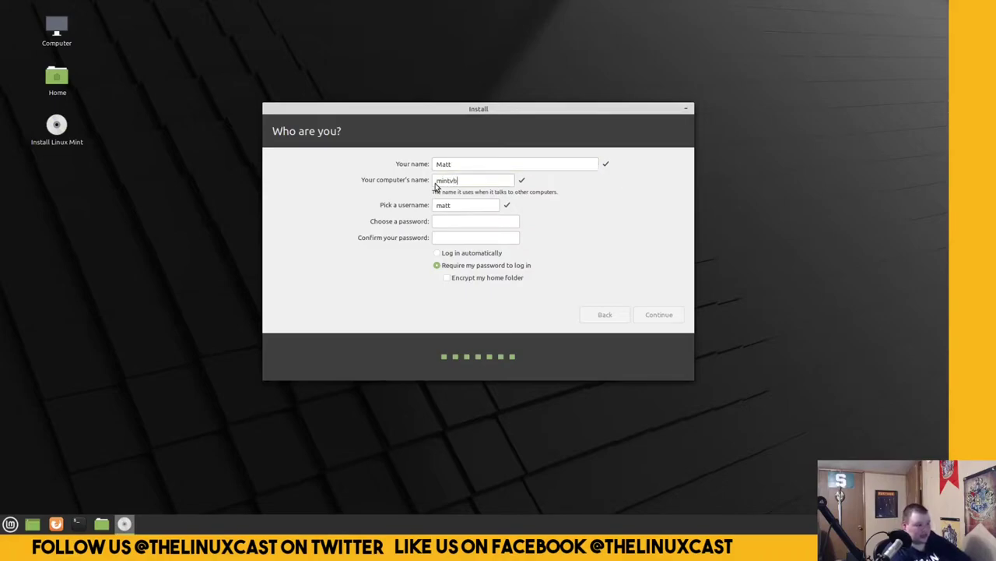
key(Tab)
text(drmdub)
text(*******)
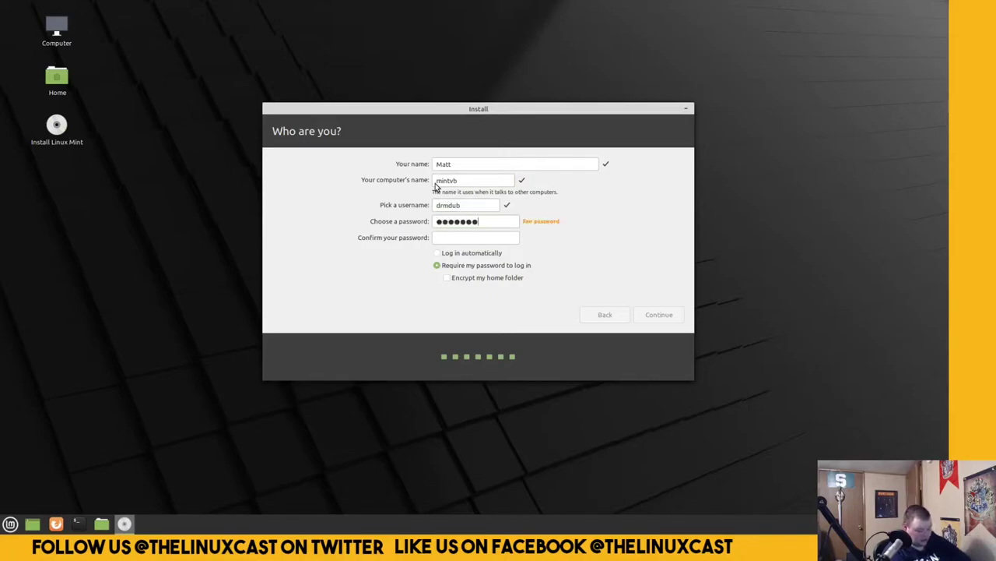
text(***)
key(Tab)
text(*****)
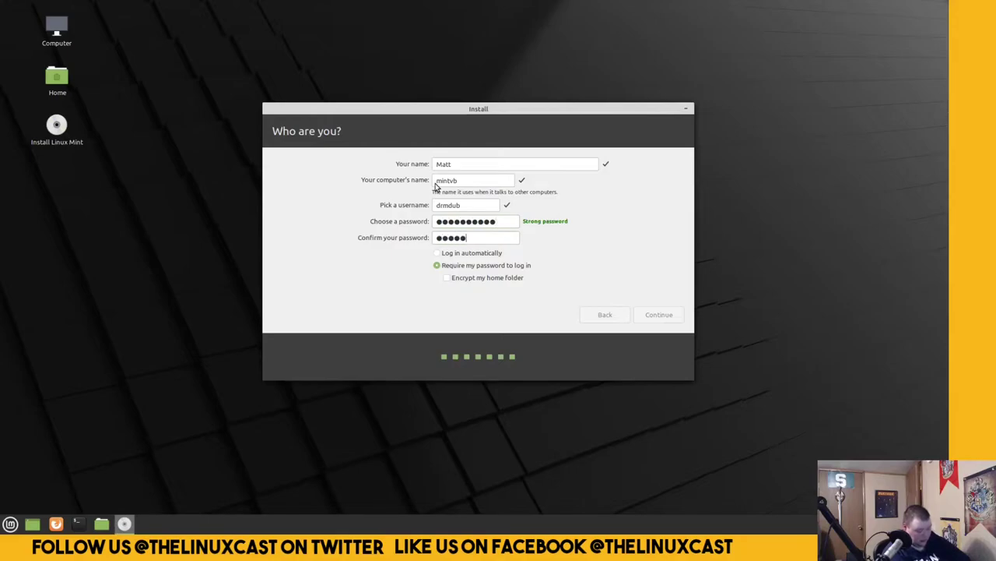
text(*****)
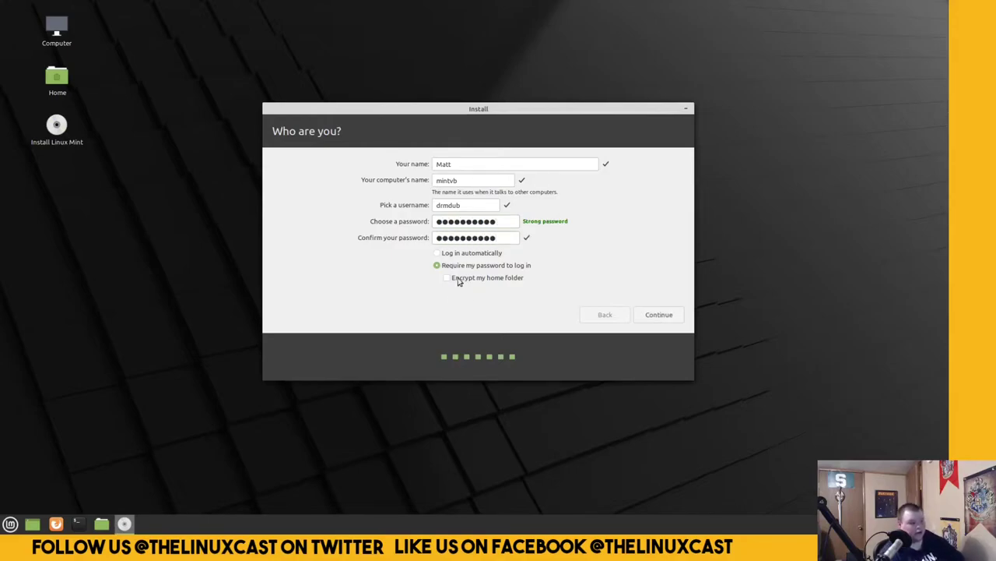
click(663, 314)
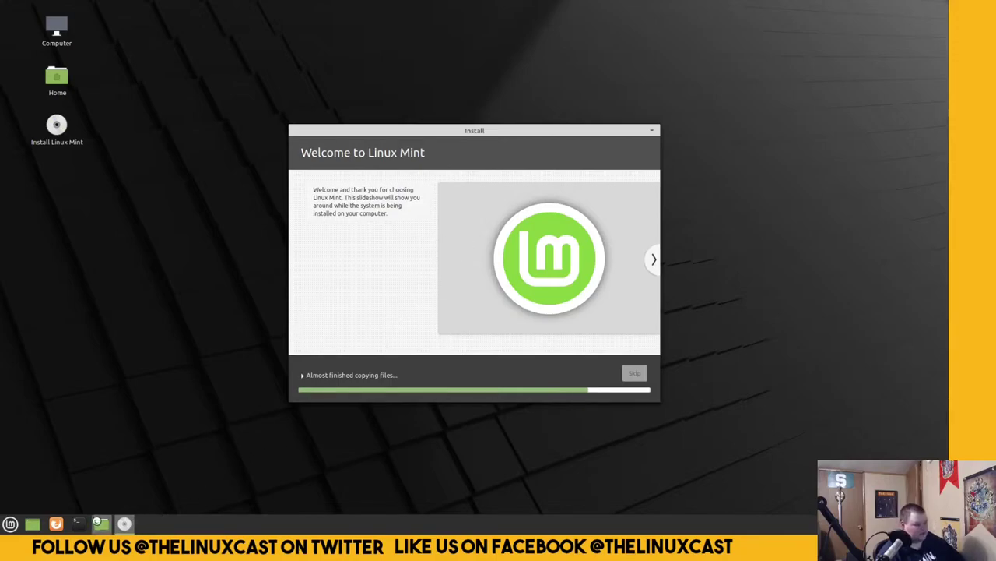
- Open and close the Home folder, then move the installer window to the screen bottom
click(102, 523)
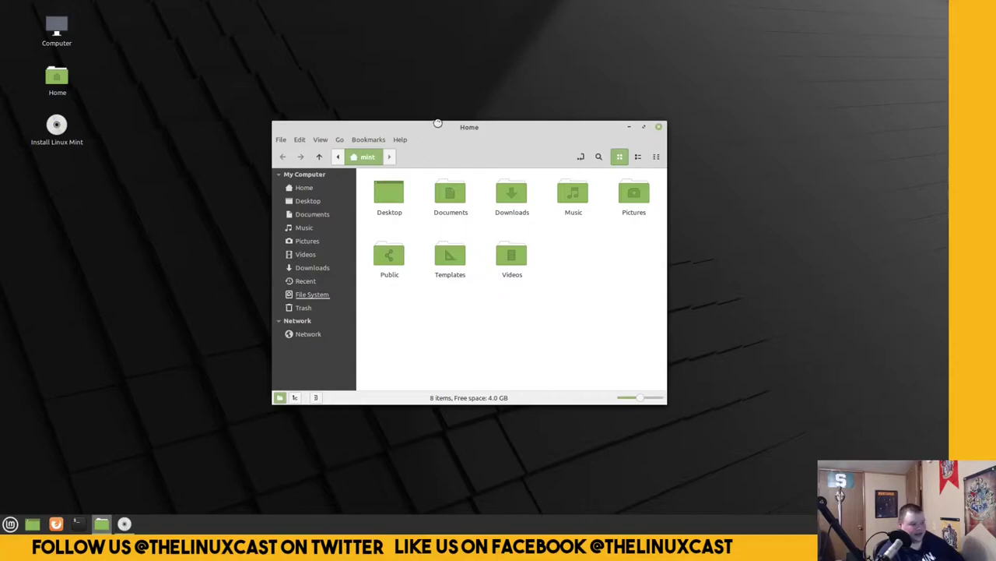
drag(488, 134, 311, 184)
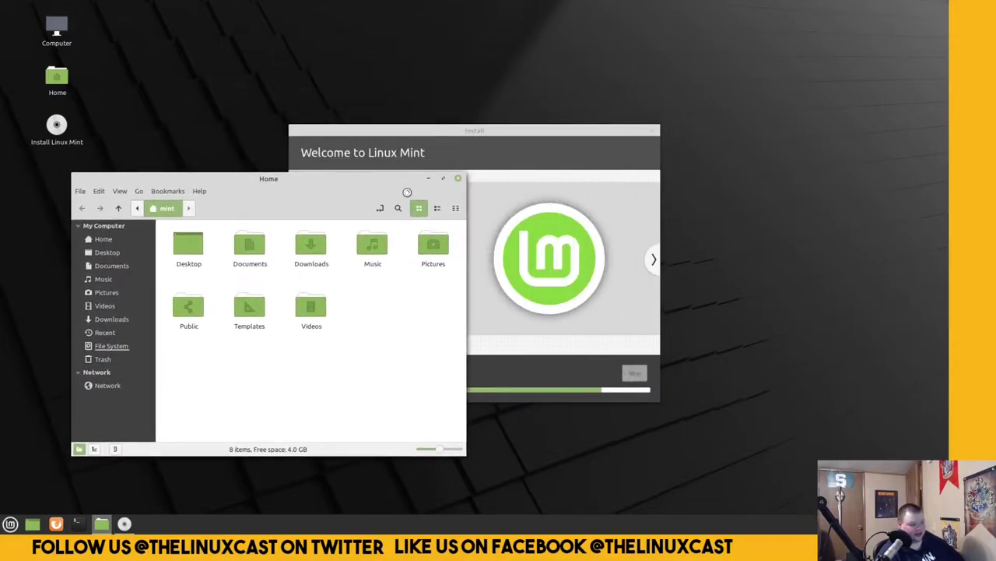
click(458, 179)
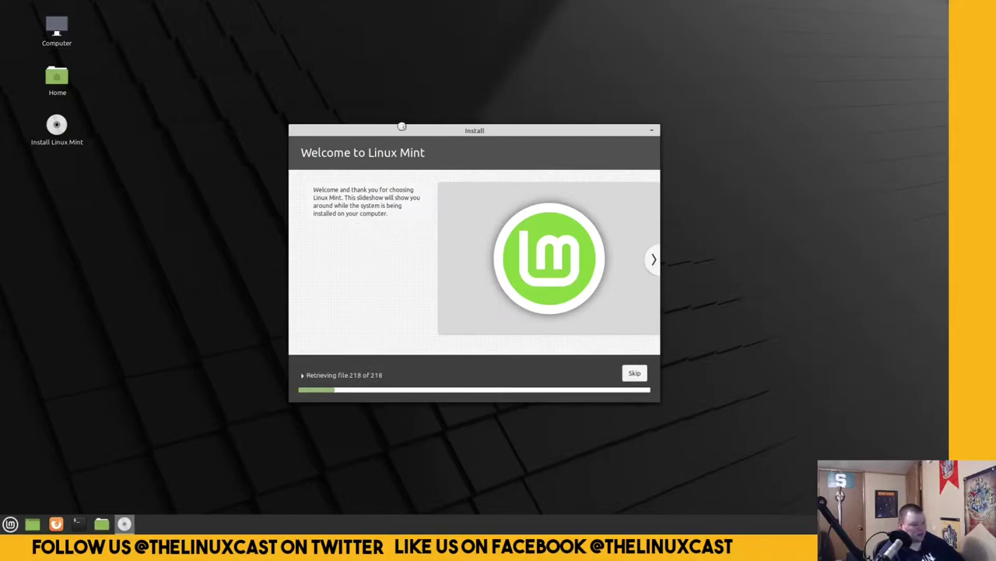
drag(465, 130, 402, 488)
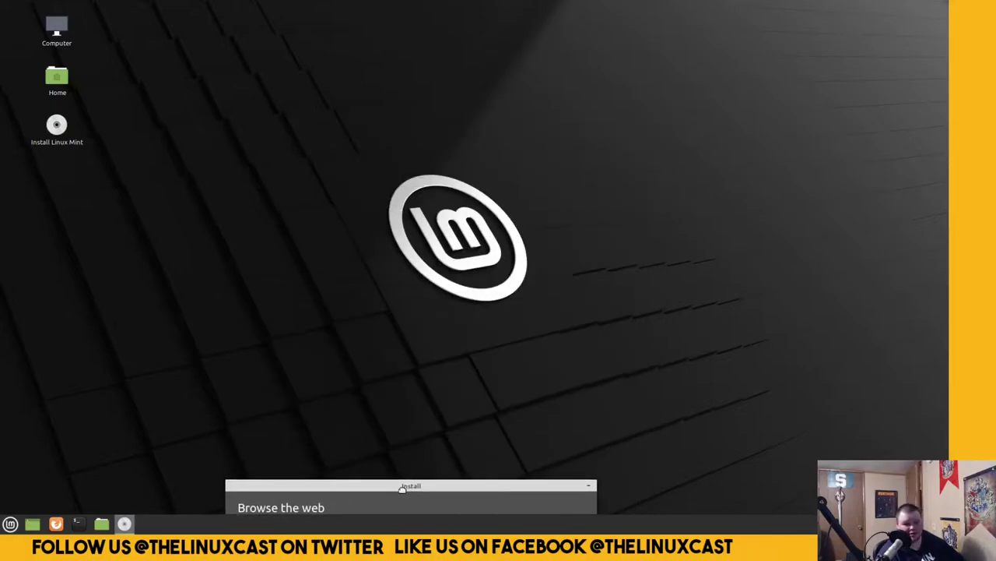
- Bring the installer back to the upper centre and choose Restart Now once installation completes
drag(401, 488, 604, 153)
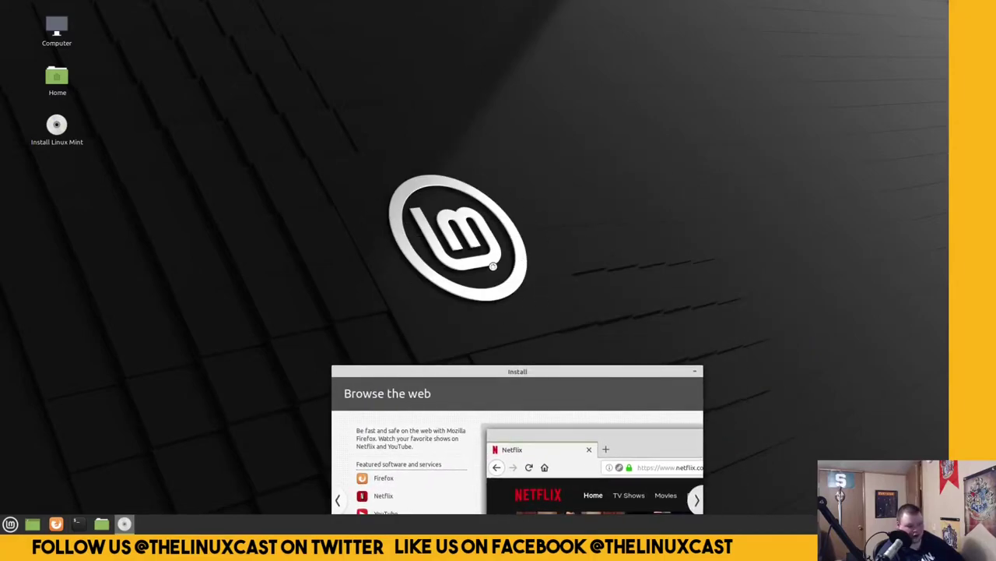
drag(494, 376, 447, 156)
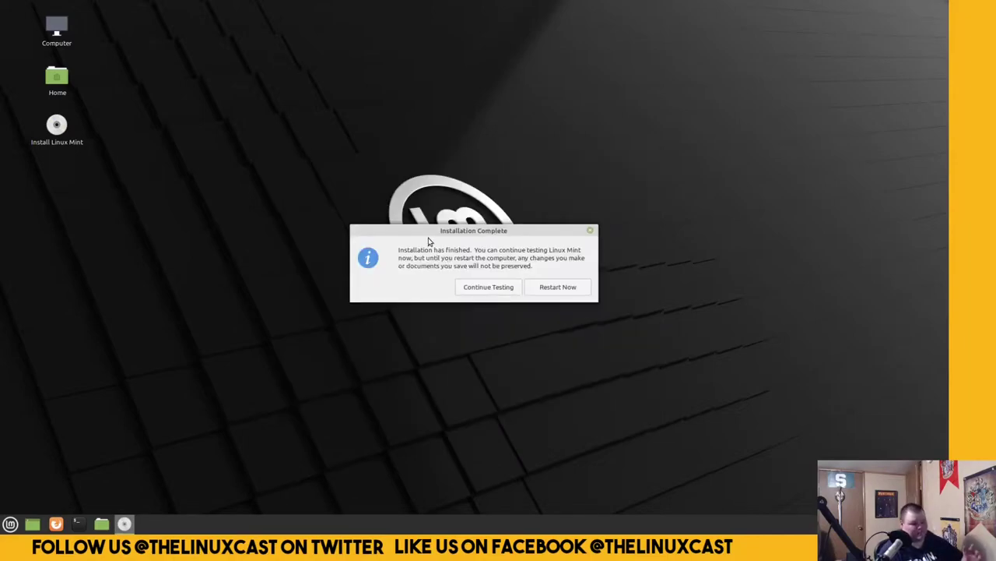
click(560, 289)
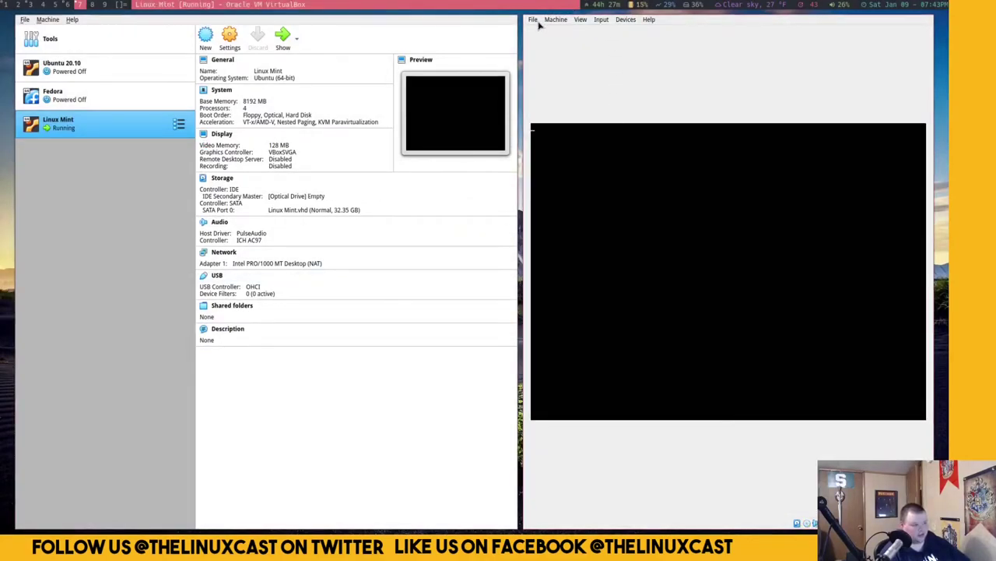
- Power off the Linux Mint virtual machine from its File menu
click(536, 21)
click(547, 68)
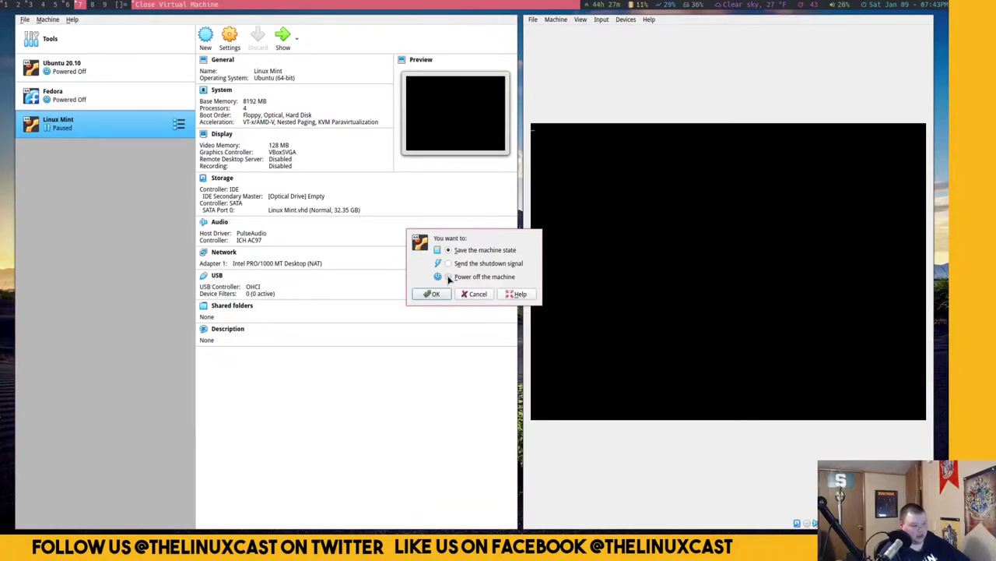
click(449, 278)
click(431, 294)
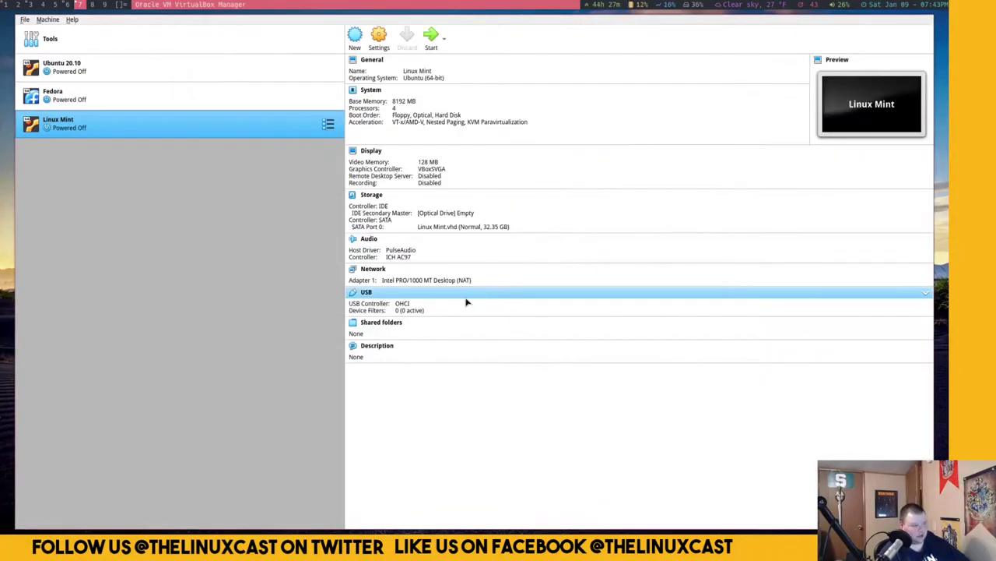
- Verify the Storage settings show an empty optical drive, then start the machine again
right_click(184, 123)
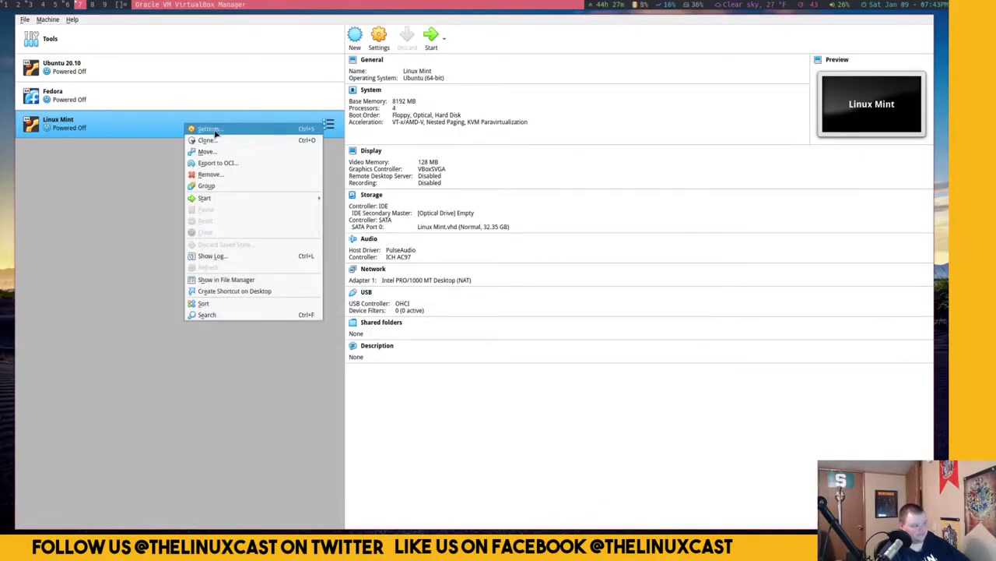
click(215, 133)
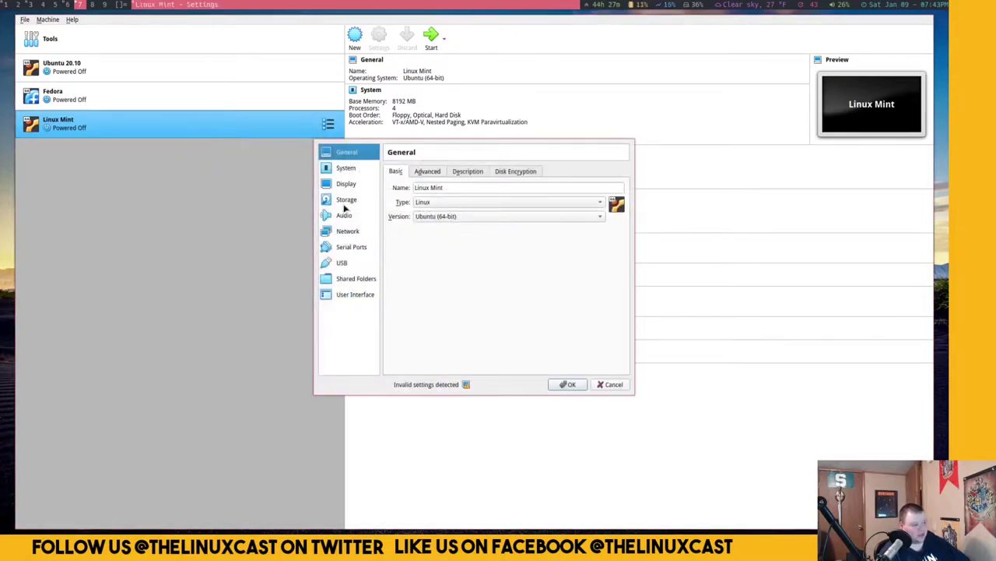
click(346, 200)
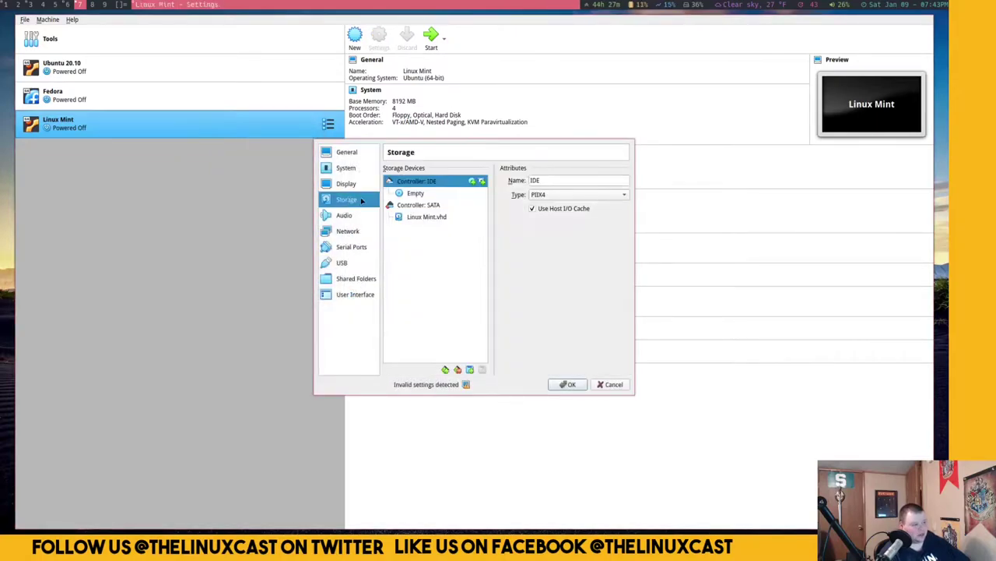
click(427, 194)
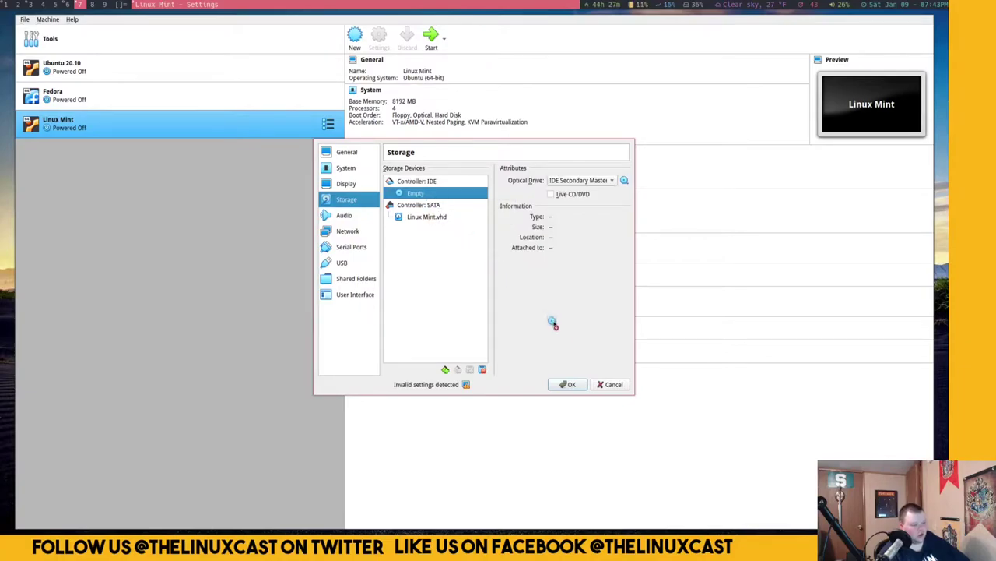
click(611, 385)
click(431, 36)
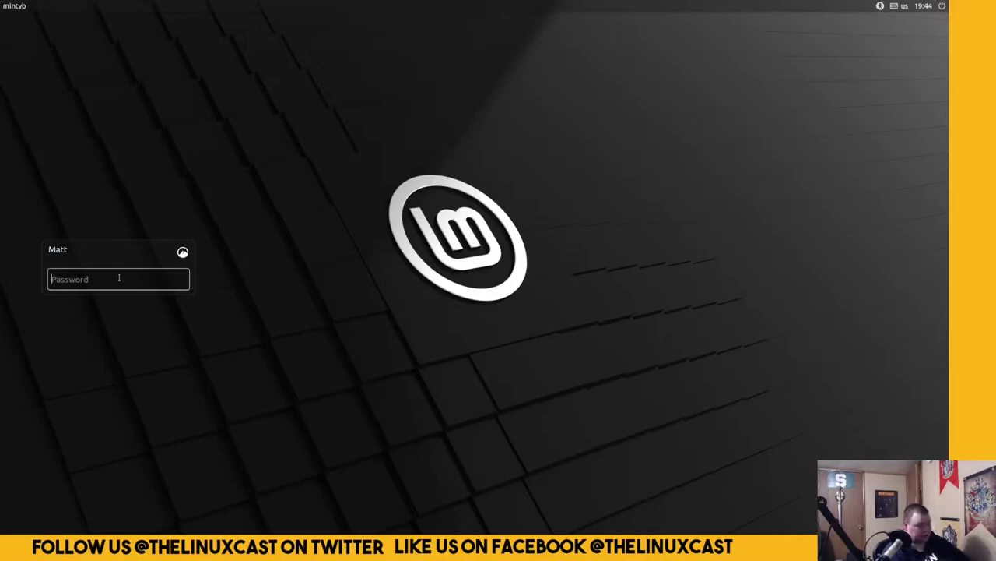
- Enter the user's password at the mintvb login screen
text(•••••)
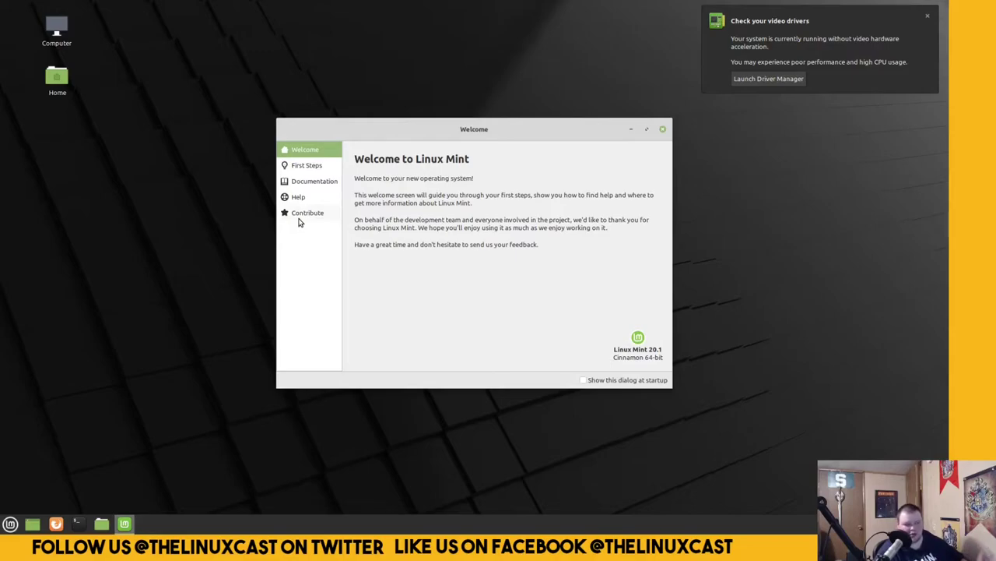
- Close the 'Check your video drivers' and 'Connection Established' notifications
click(926, 17)
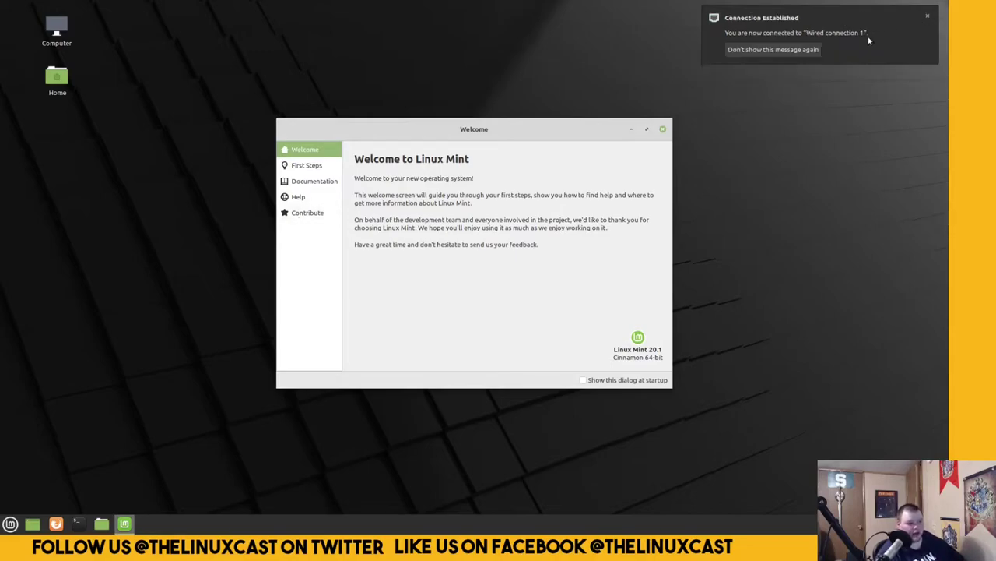
click(928, 17)
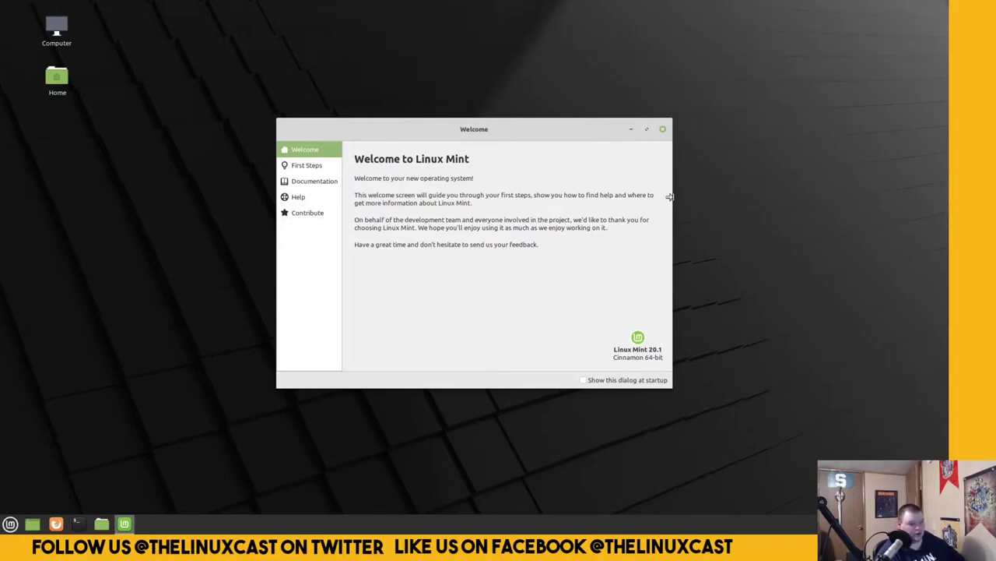
- On the First Steps page, pick the purple accent, the dark theme and the Modern panel layout
click(308, 169)
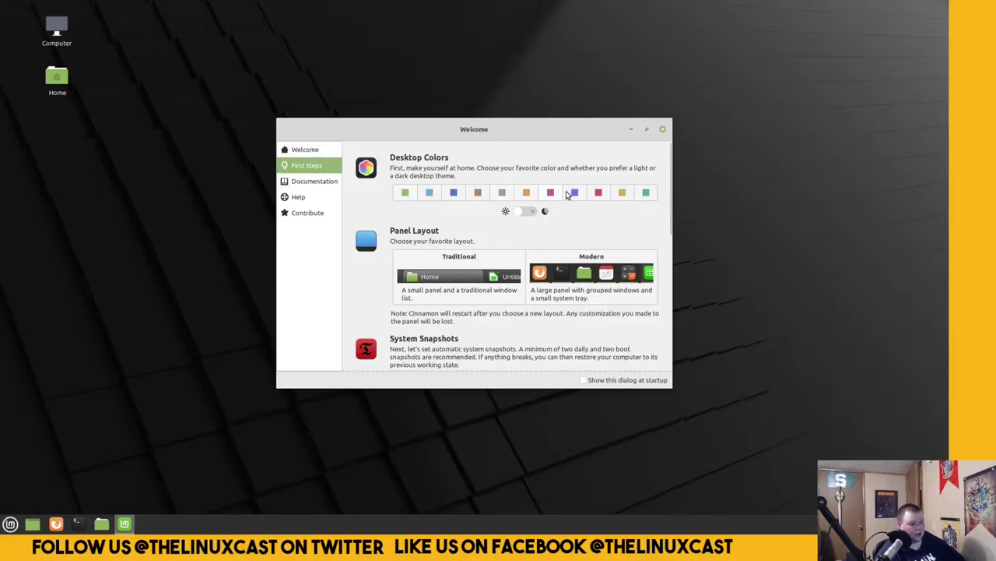
click(574, 192)
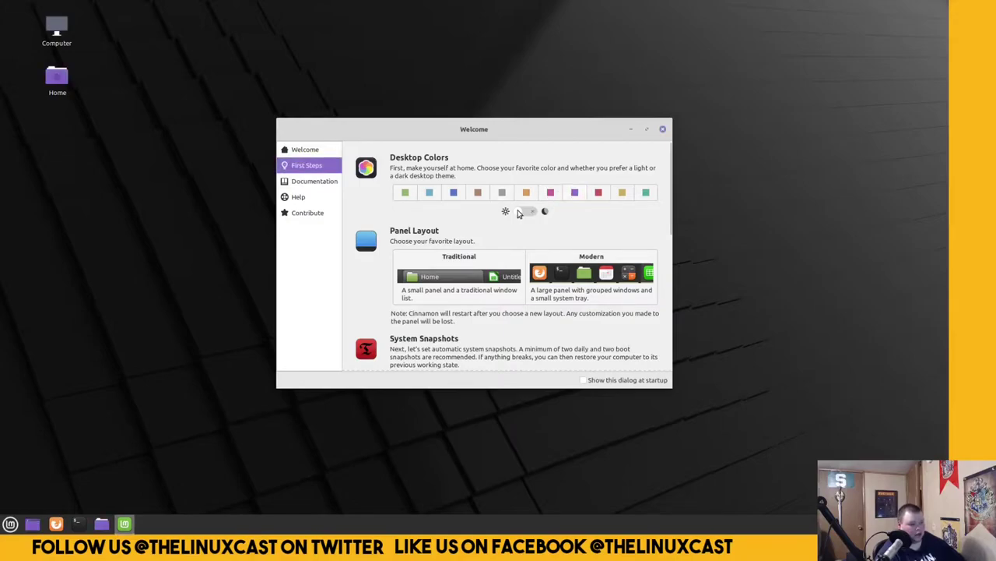
click(519, 212)
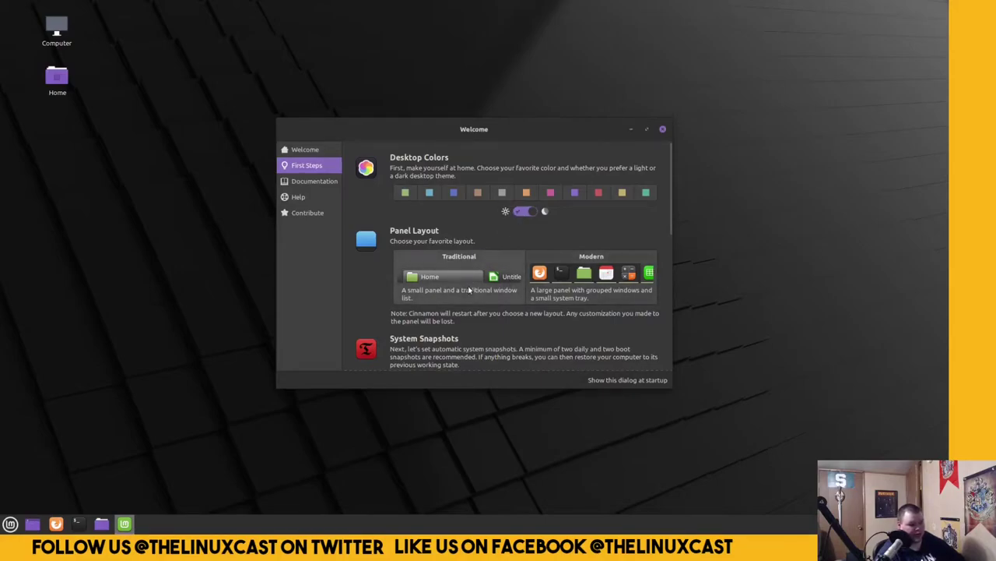
click(540, 285)
scroll(494, 327, down, 3)
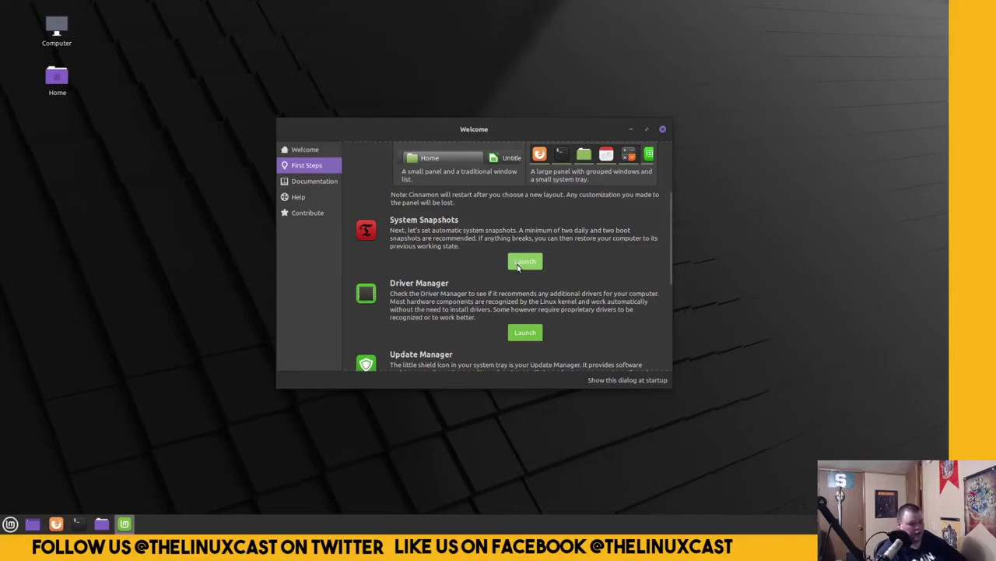
- Launch Driver Manager and authenticate with the admin password
scroll(518, 272, down, 1)
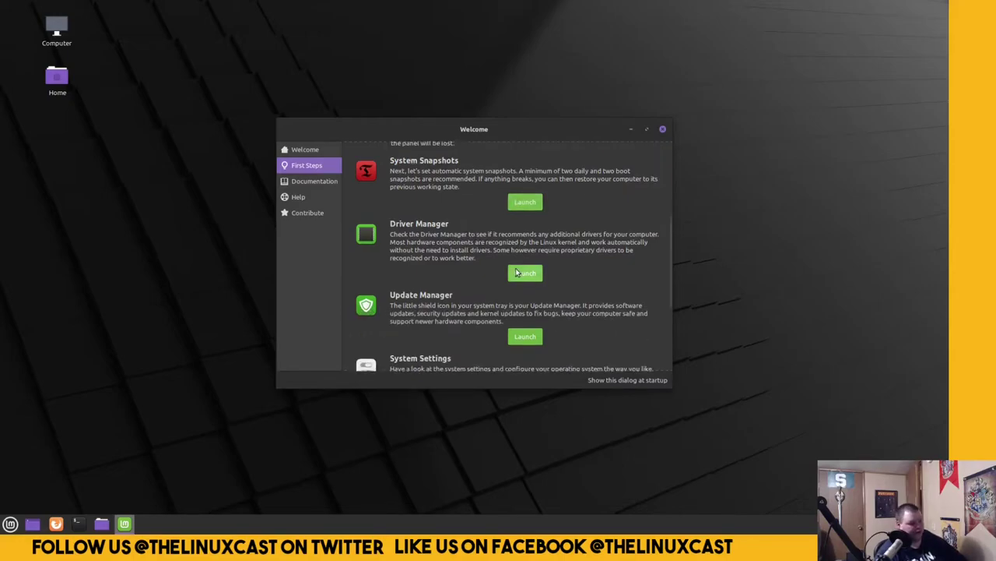
click(525, 273)
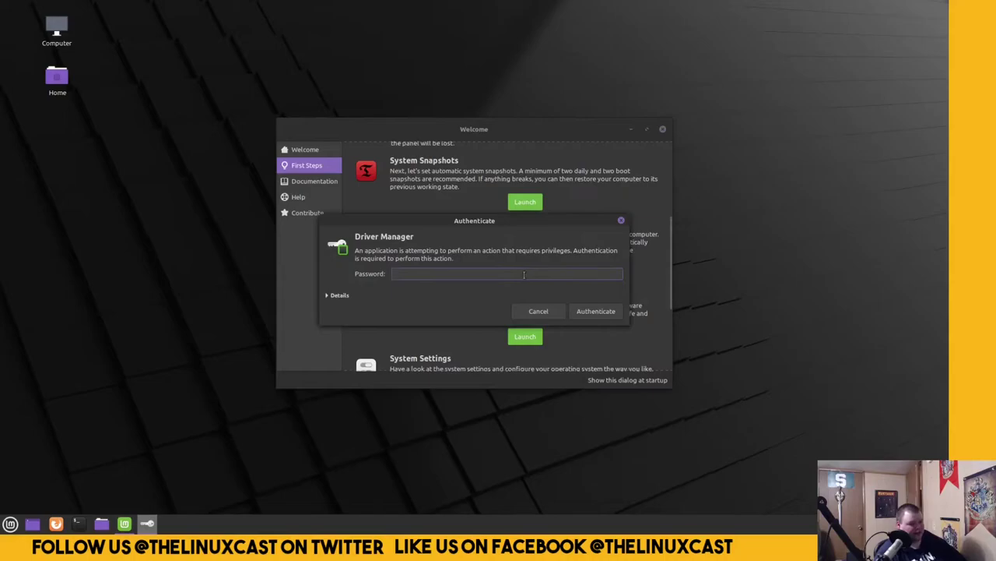
text(••••••)
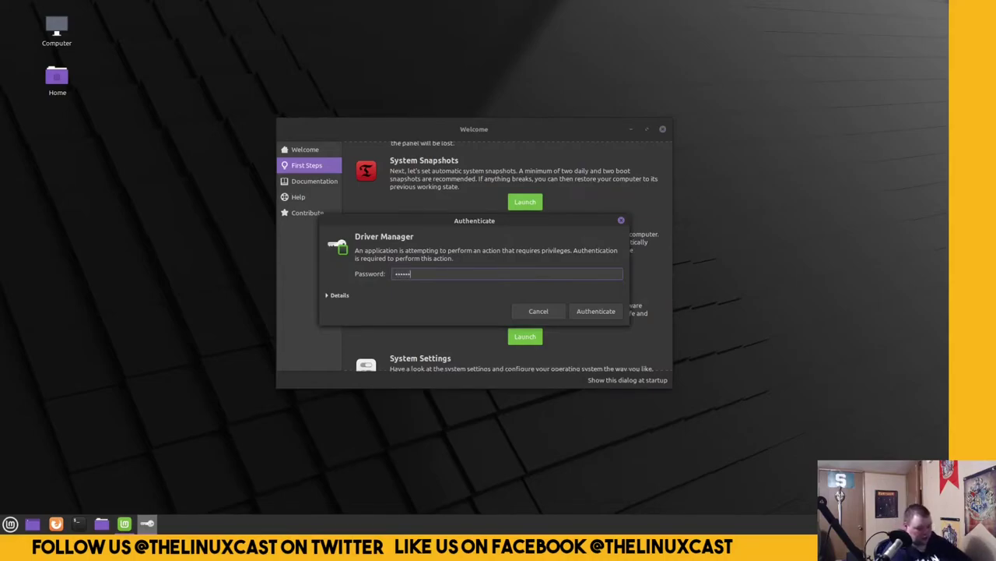
text(••)
key(Return)
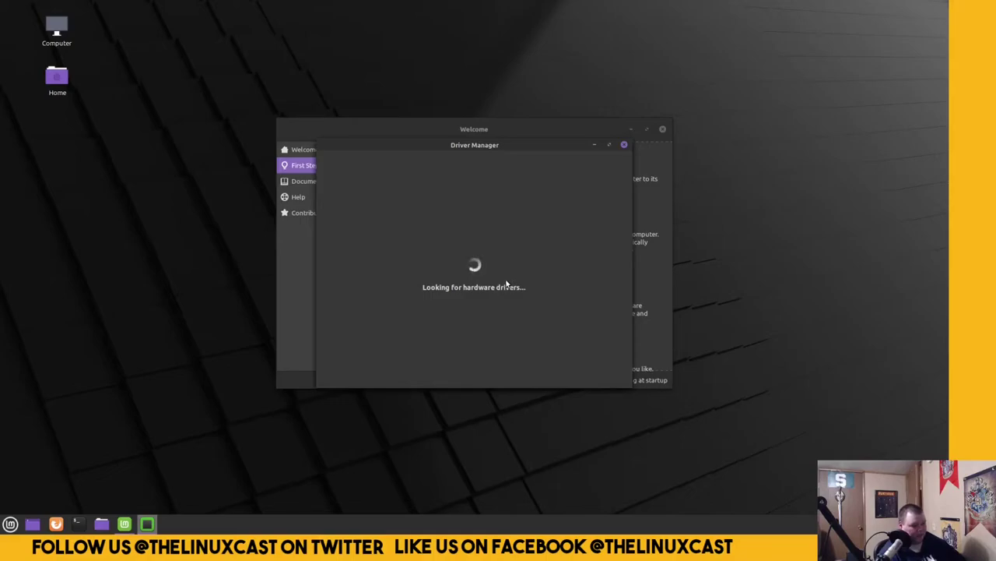
- Move the windows apart and close Driver Manager once it reports no additional drivers needed
drag(509, 146, 798, 74)
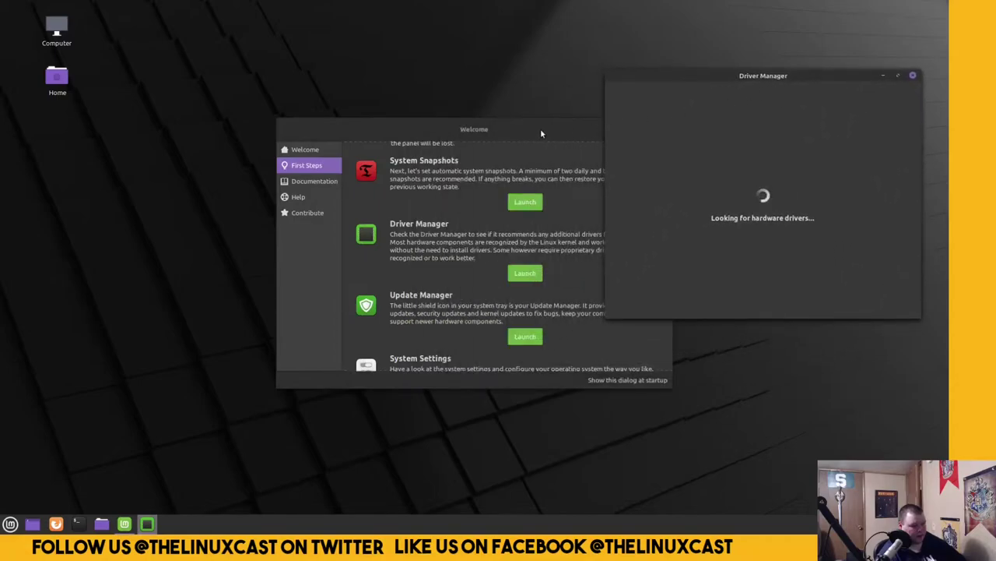
drag(542, 133, 406, 144)
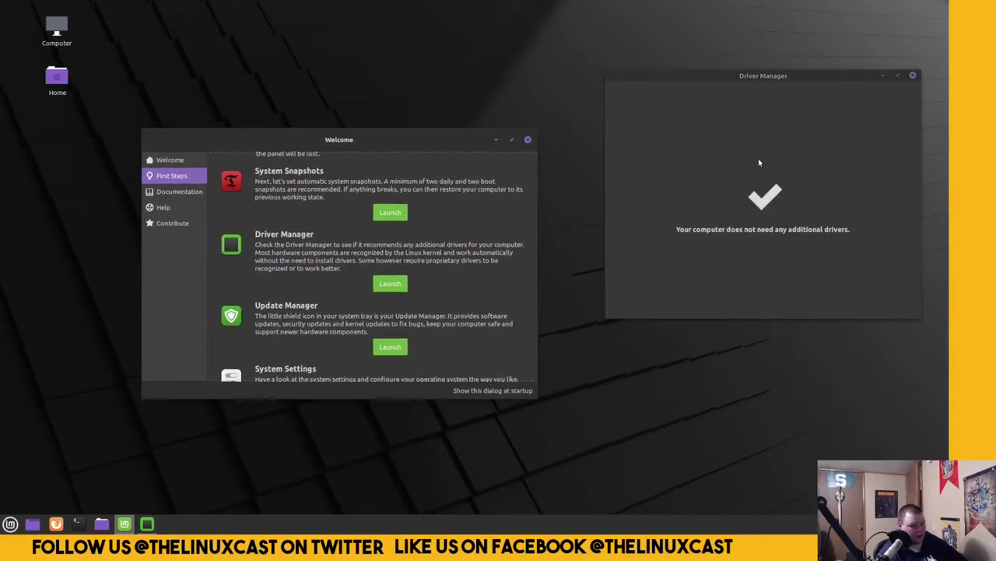
click(911, 76)
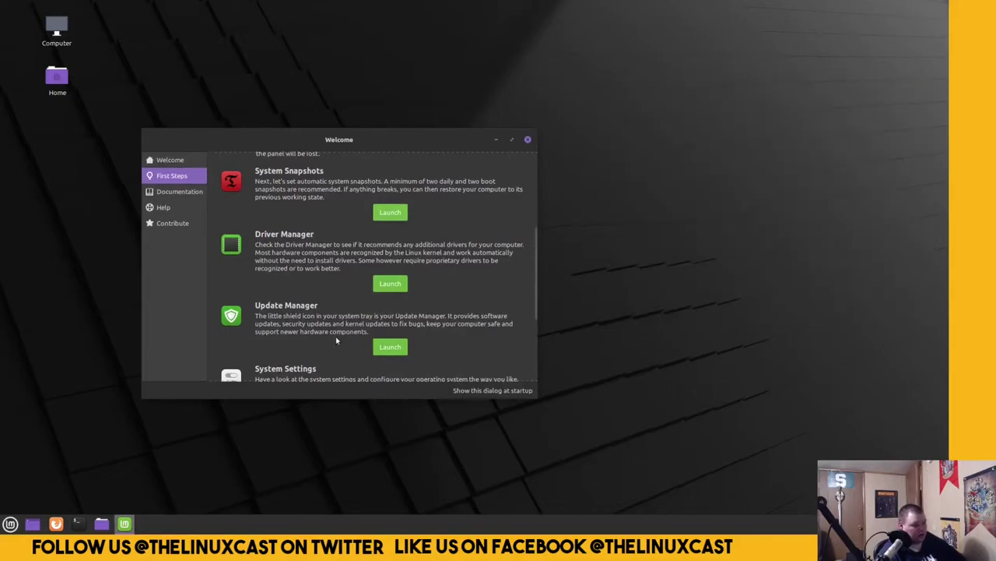
- Launch Update Manager, dismiss its welcome page, close it, and recentre the Welcome window
click(393, 348)
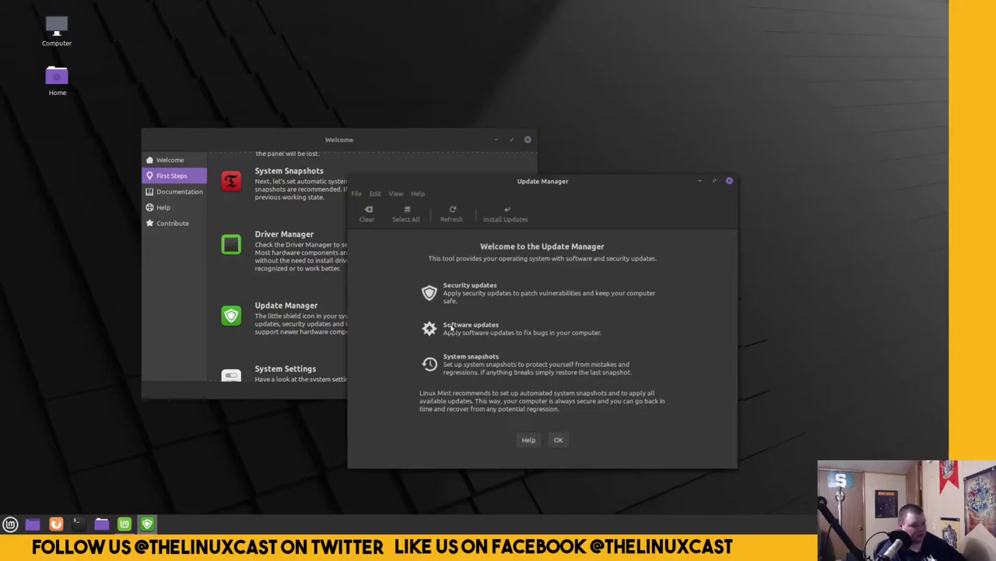
click(557, 441)
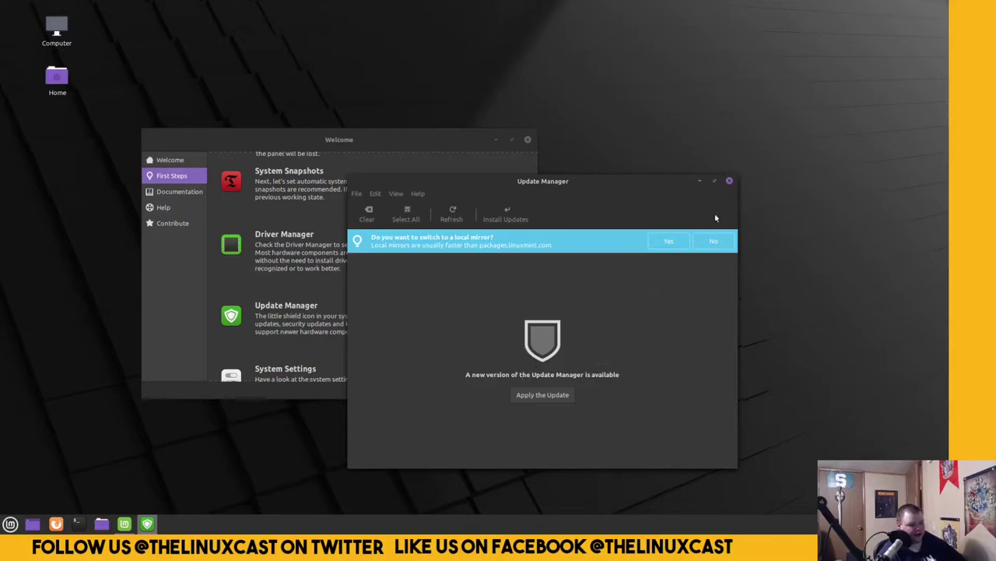
click(729, 181)
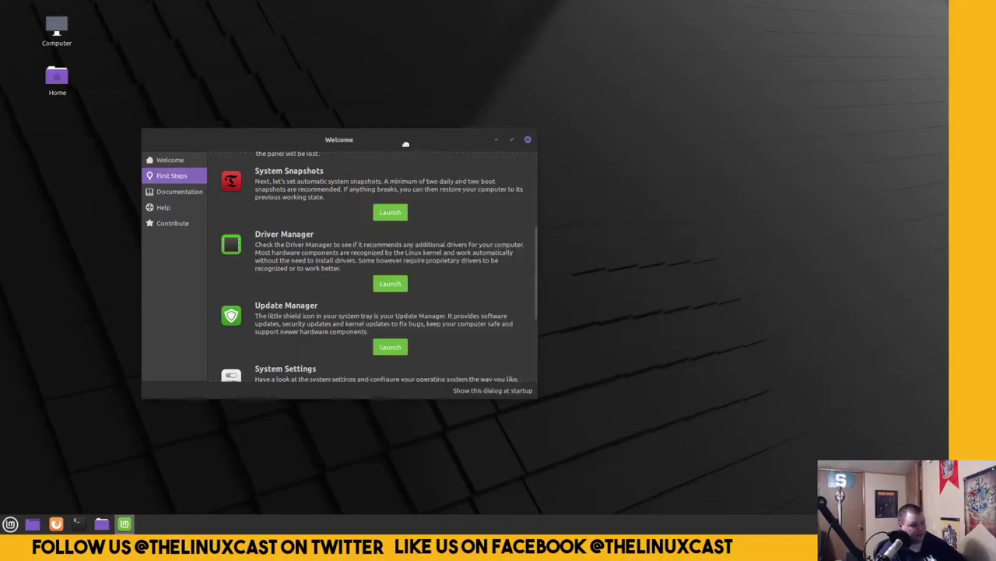
drag(406, 144, 607, 140)
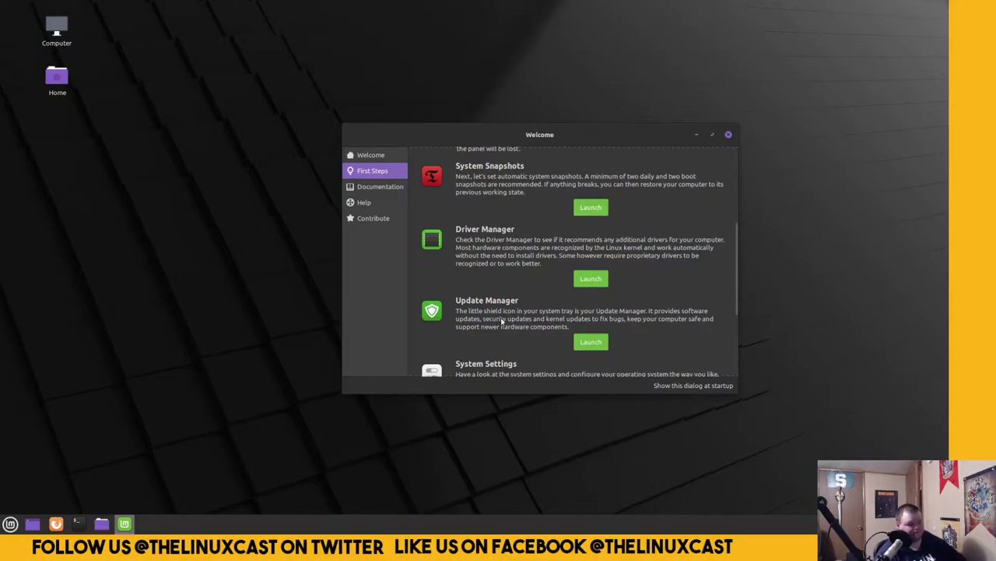
scroll(511, 317, down, 3)
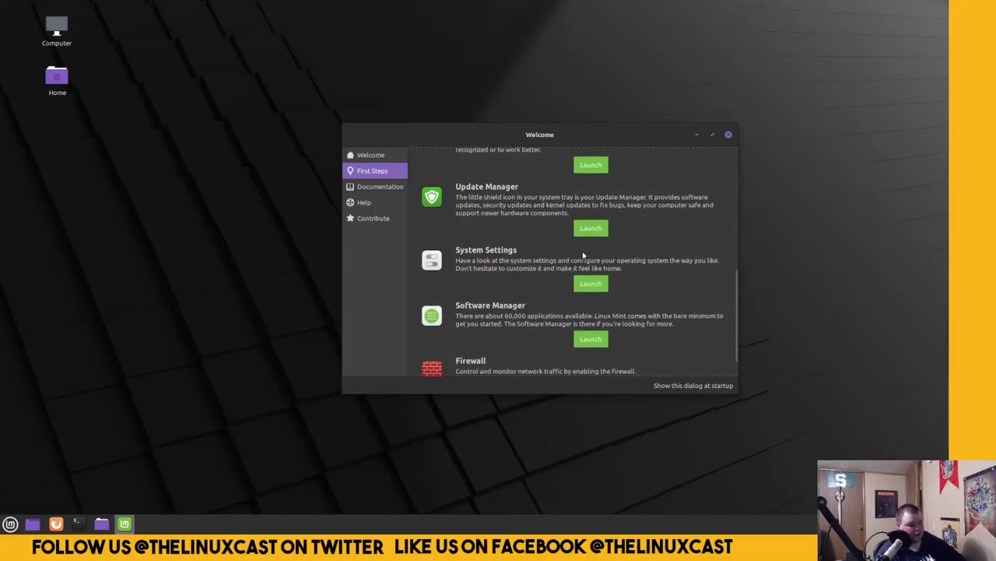
- Launch System Settings, place it on the left, and bring the Welcome window back to front
click(590, 285)
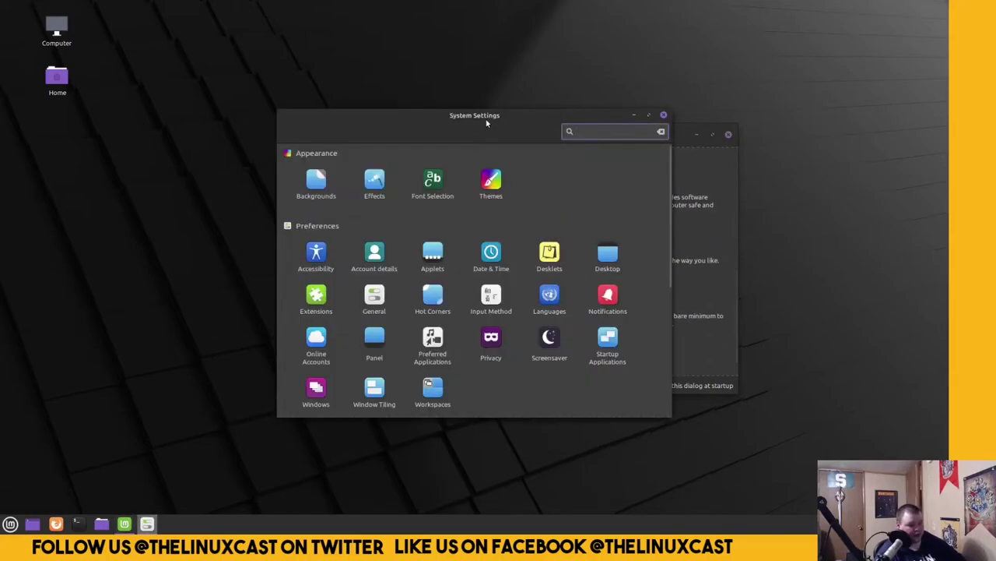
drag(487, 123, 232, 138)
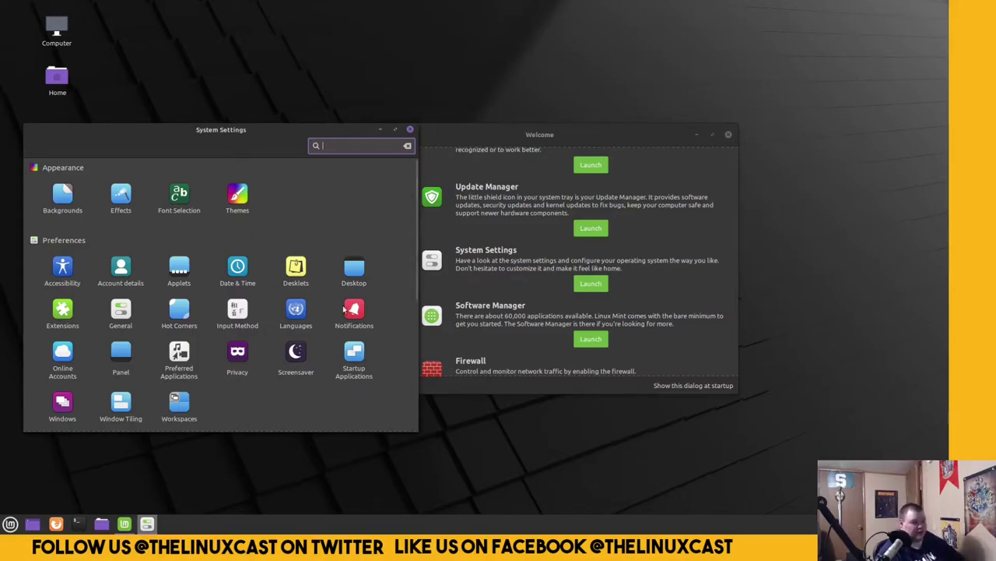
click(578, 137)
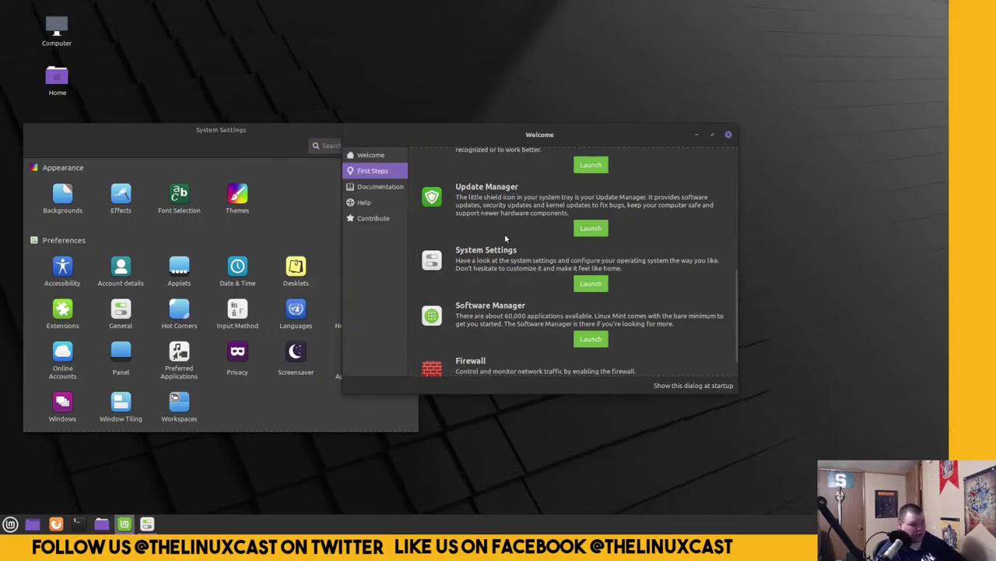
- Launch Software Manager and move its window to the top-left corner
click(580, 339)
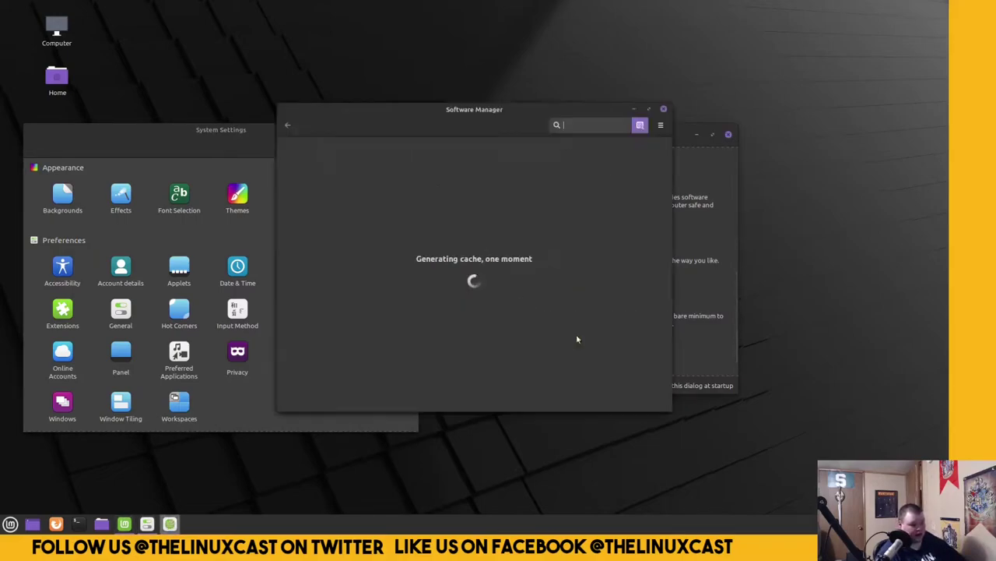
drag(482, 109, 232, 39)
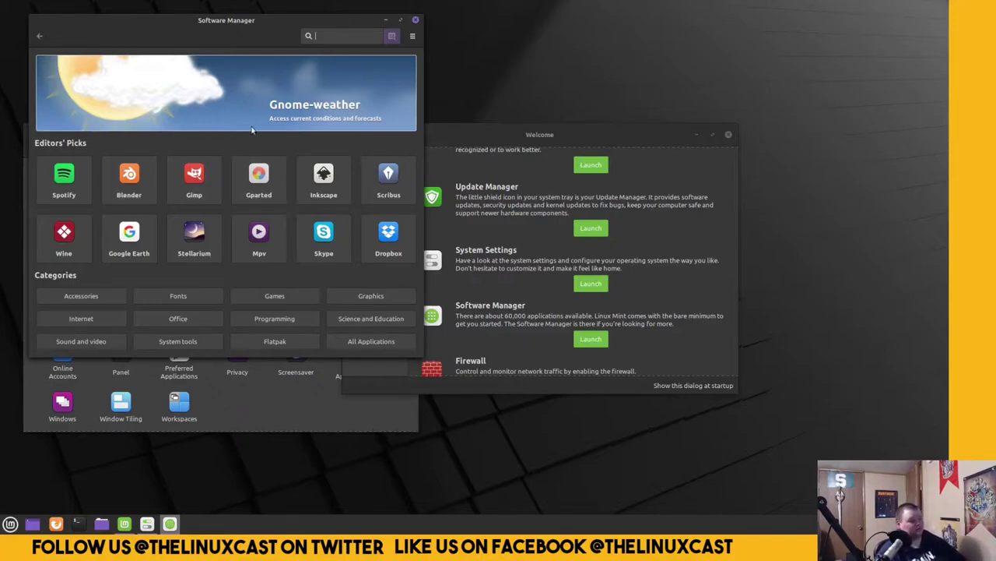
- Browse the Welcome screen's Documentation, Help and Contribute pages, then close it
click(530, 134)
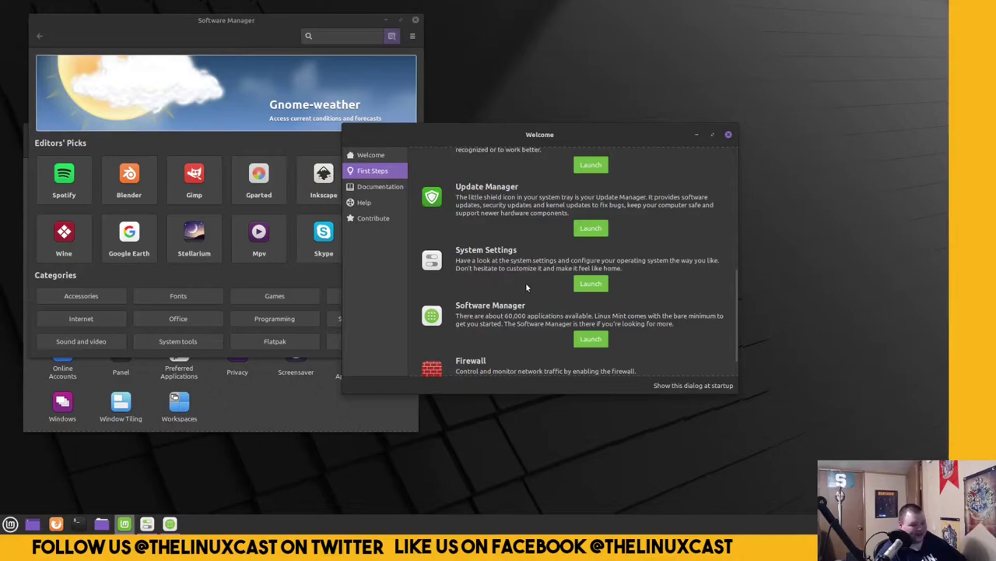
scroll(730, 327, down, 1)
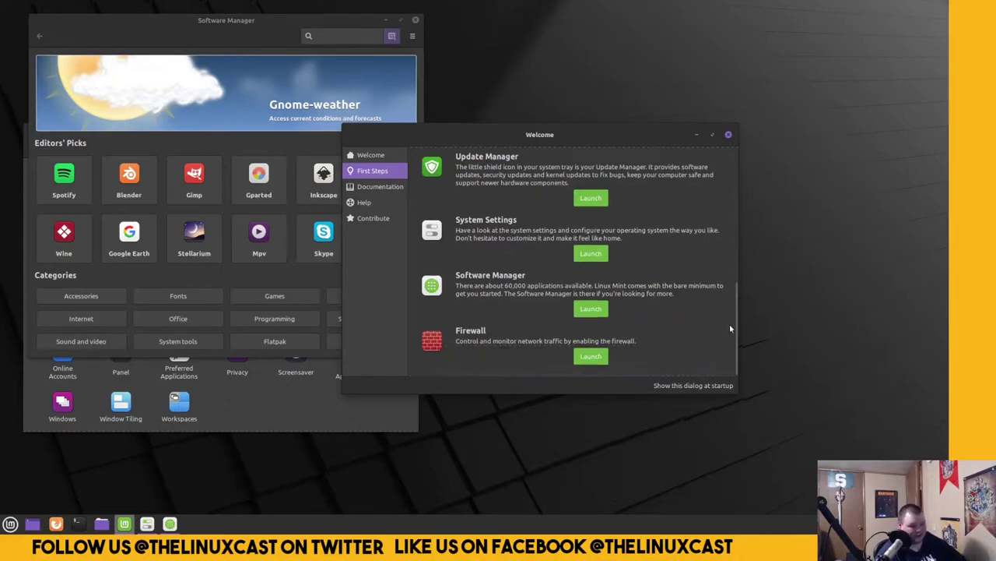
click(373, 188)
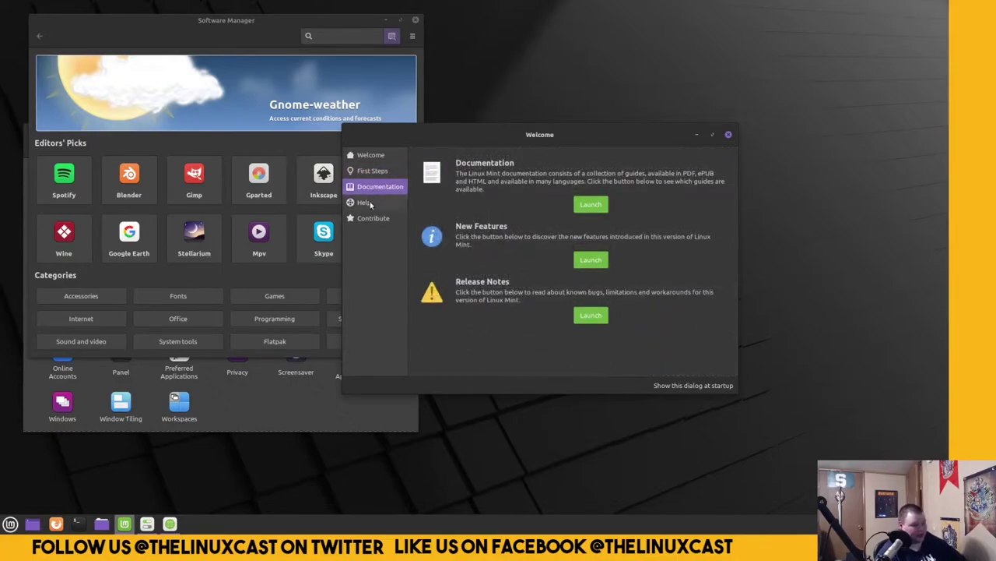
click(372, 203)
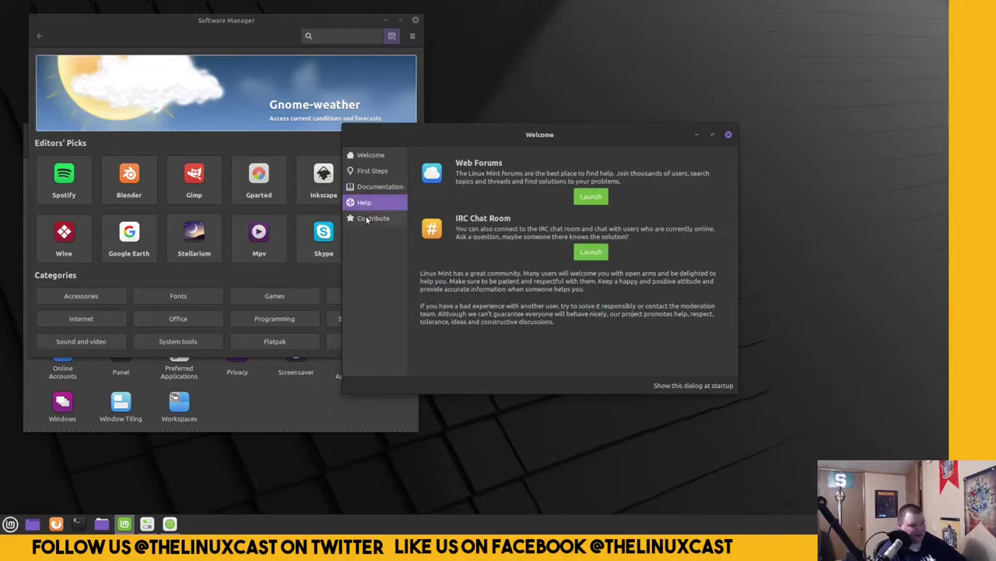
click(369, 219)
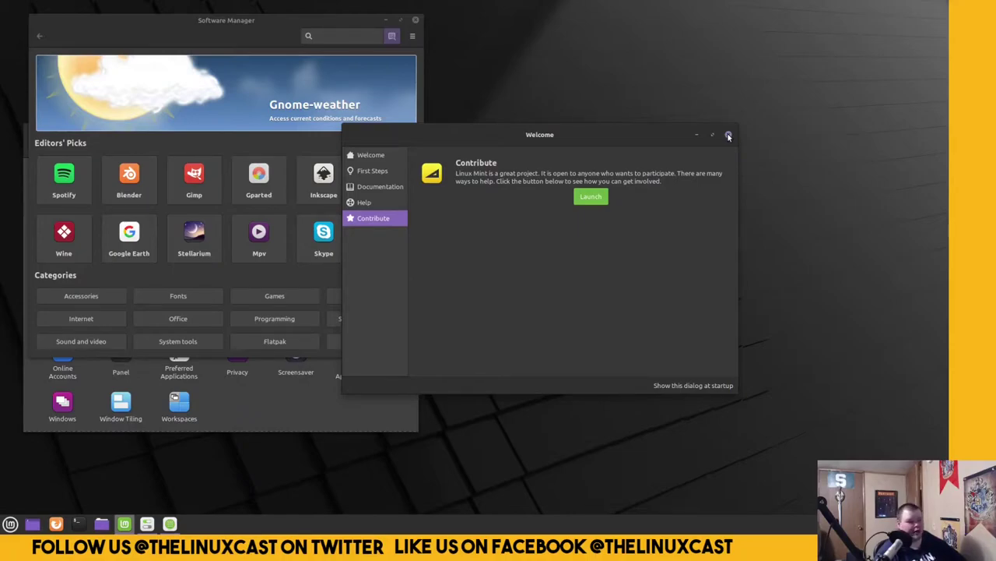
click(729, 136)
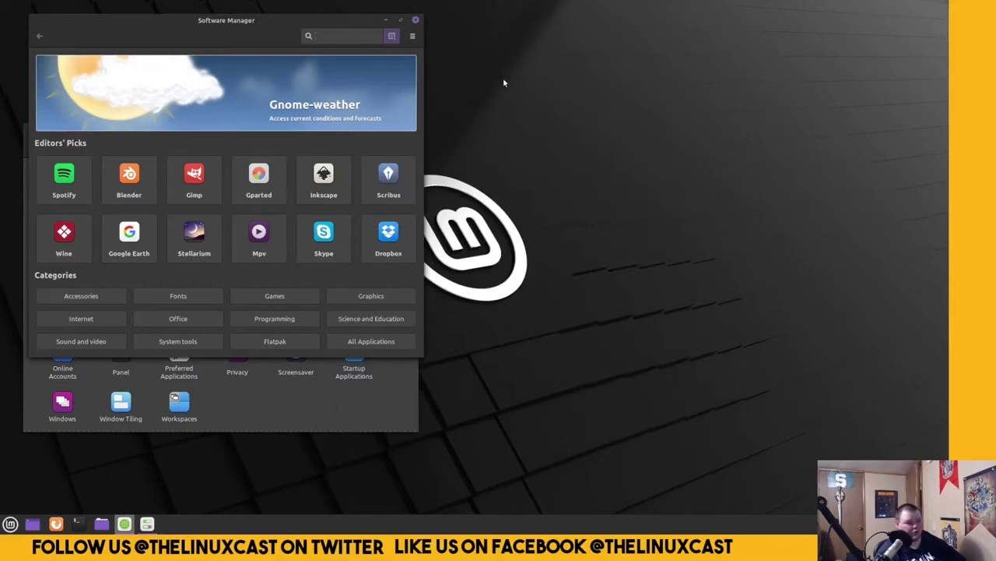
- Move Software Manager to the right, then open and dismiss its hamburger options menu
drag(227, 22, 594, 78)
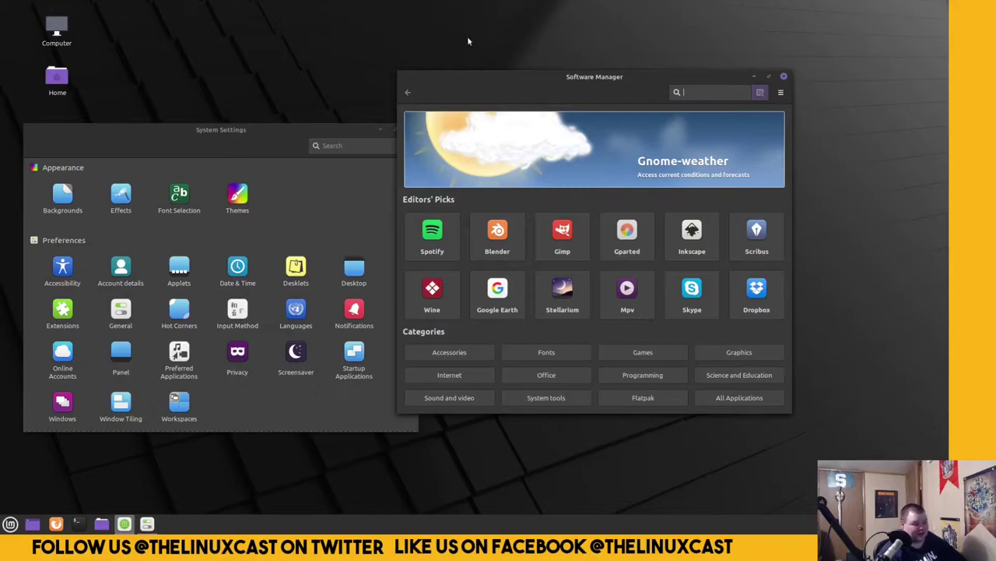
drag(614, 80, 577, 76)
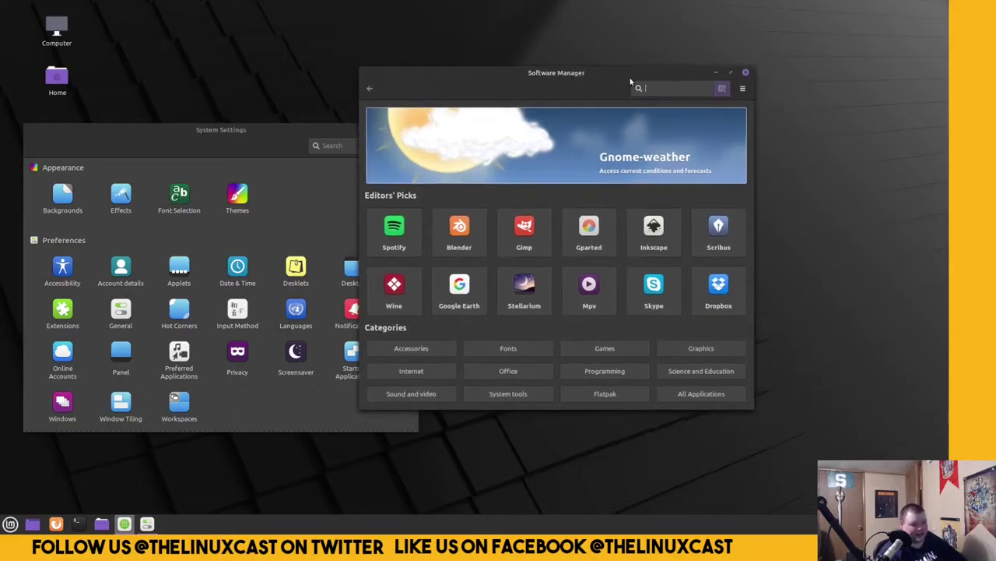
click(742, 90)
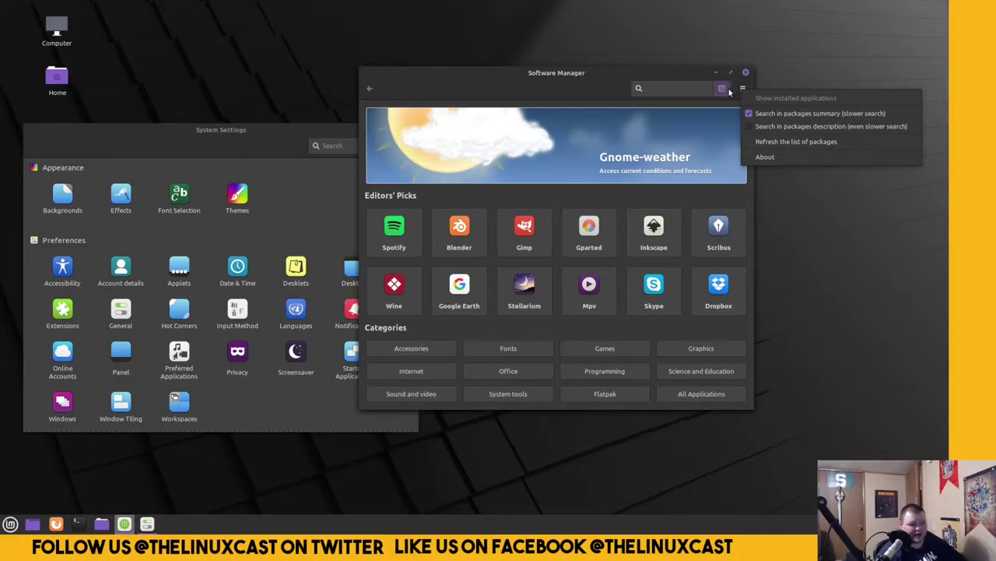
click(596, 76)
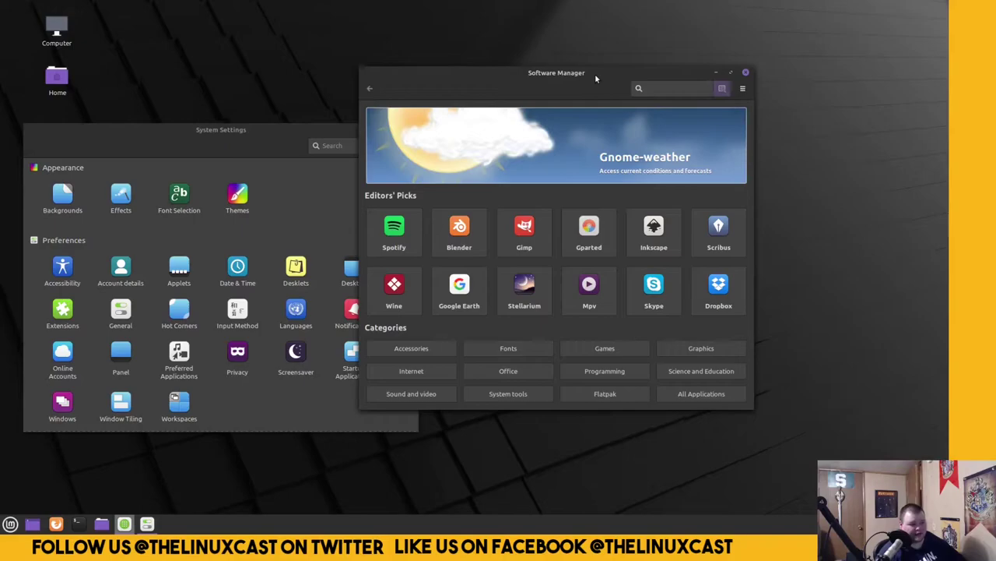
- Open the Flatpak category and scroll through its app list, from Telegram Desktop onward
click(595, 393)
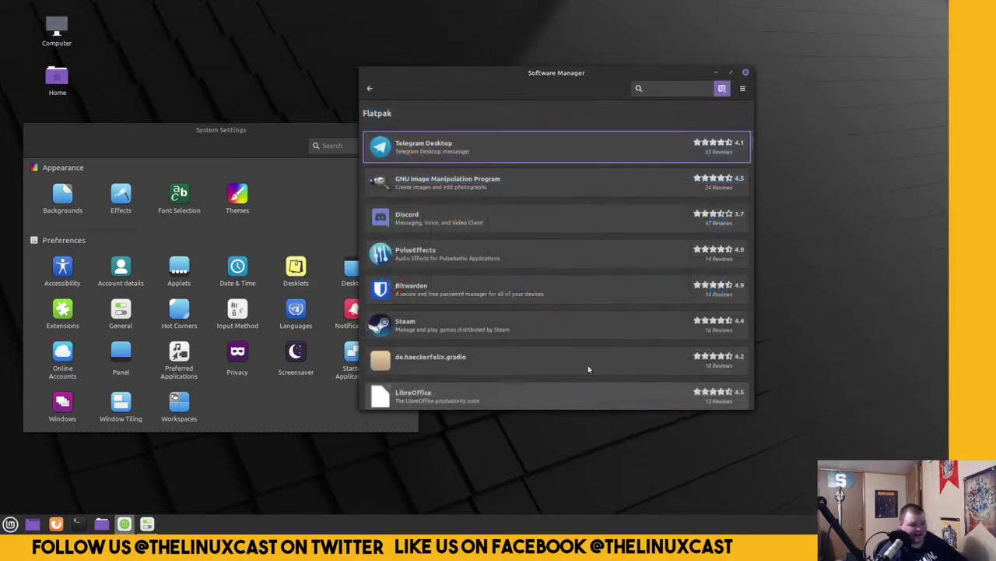
scroll(509, 212, down, 10)
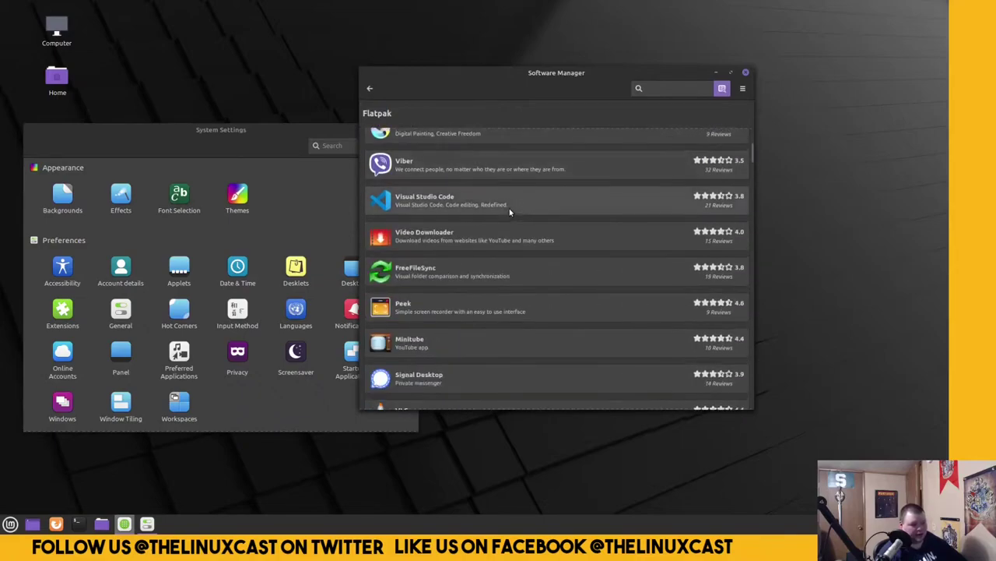
scroll(509, 208, up, 3)
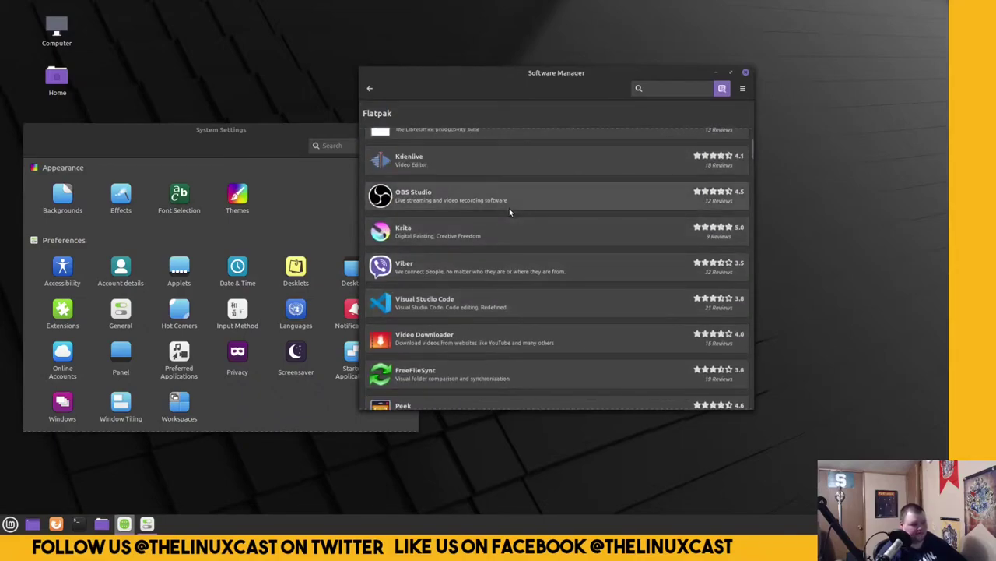
scroll(509, 208, up, 7)
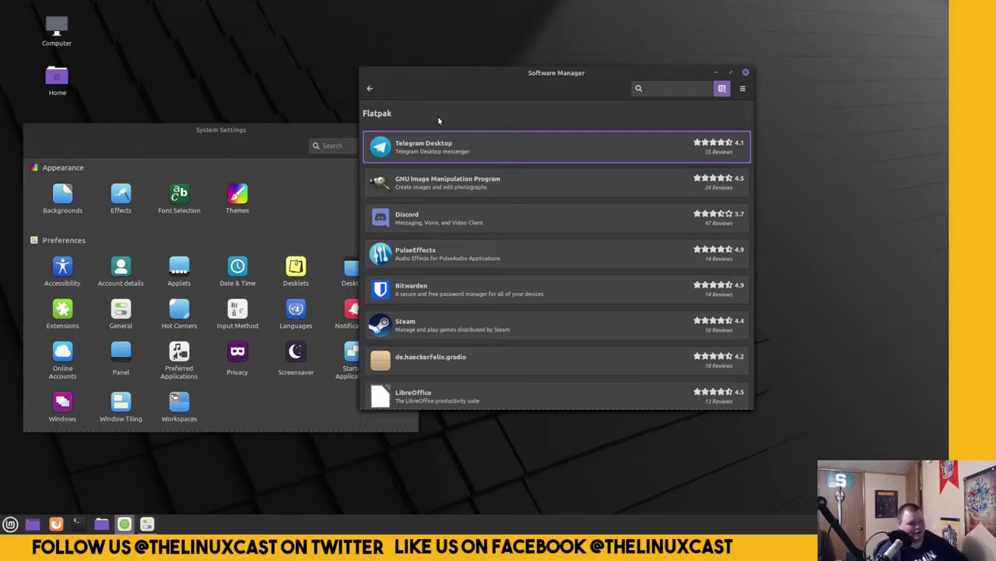
- Close Software Manager, centre System Settings, and set the Desktop theme to Mint-Y-Dark-Sand
click(747, 73)
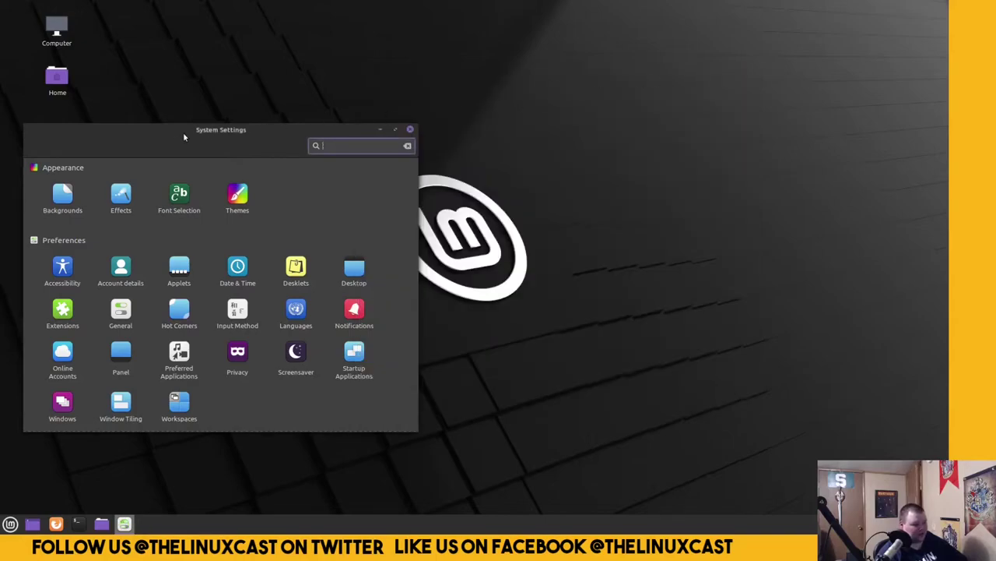
drag(200, 130, 555, 136)
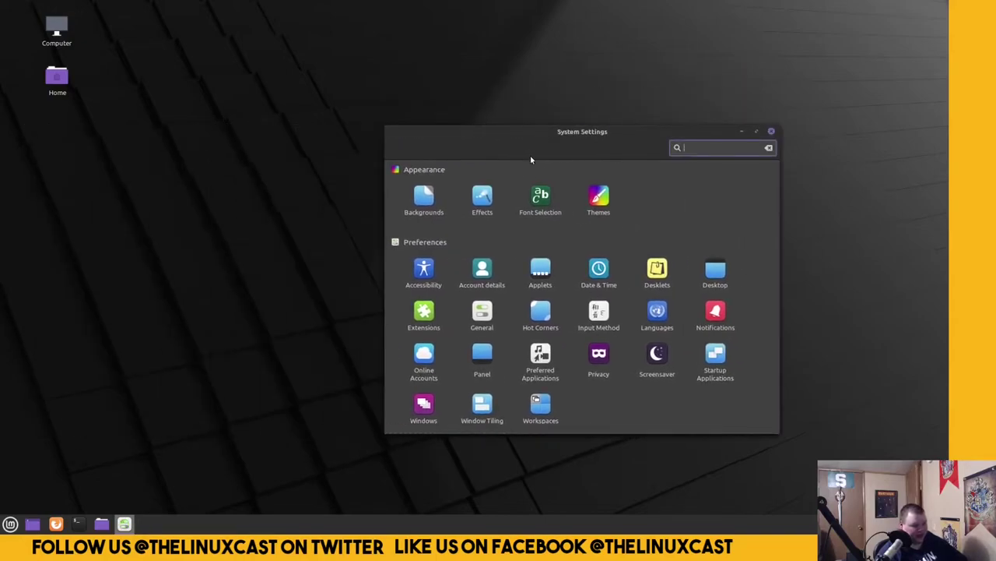
click(596, 200)
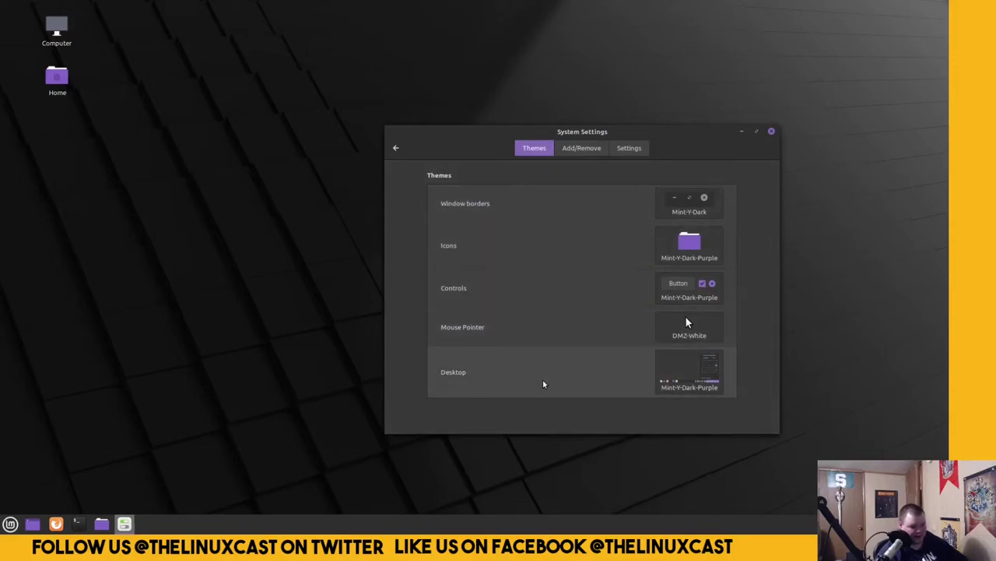
click(677, 379)
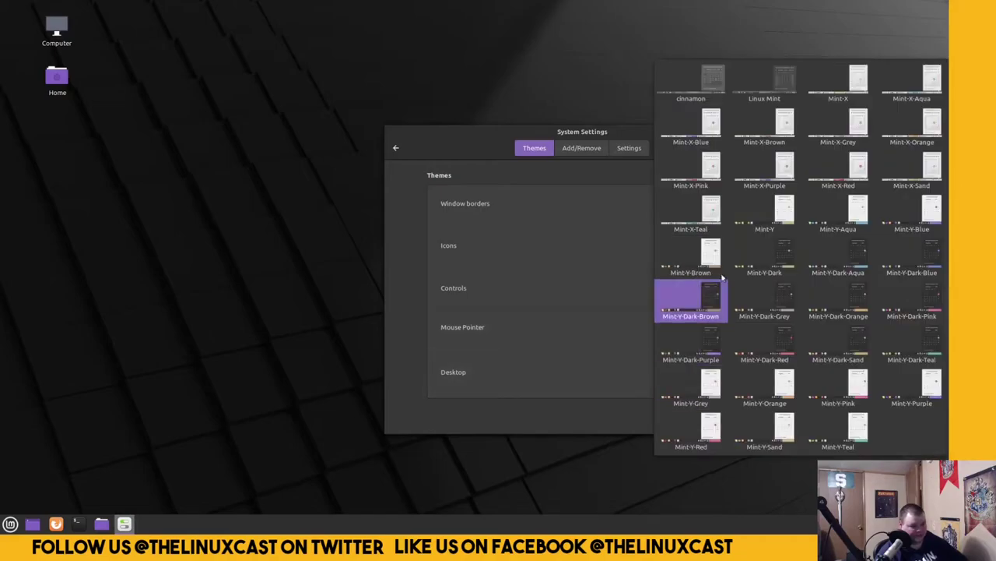
click(840, 351)
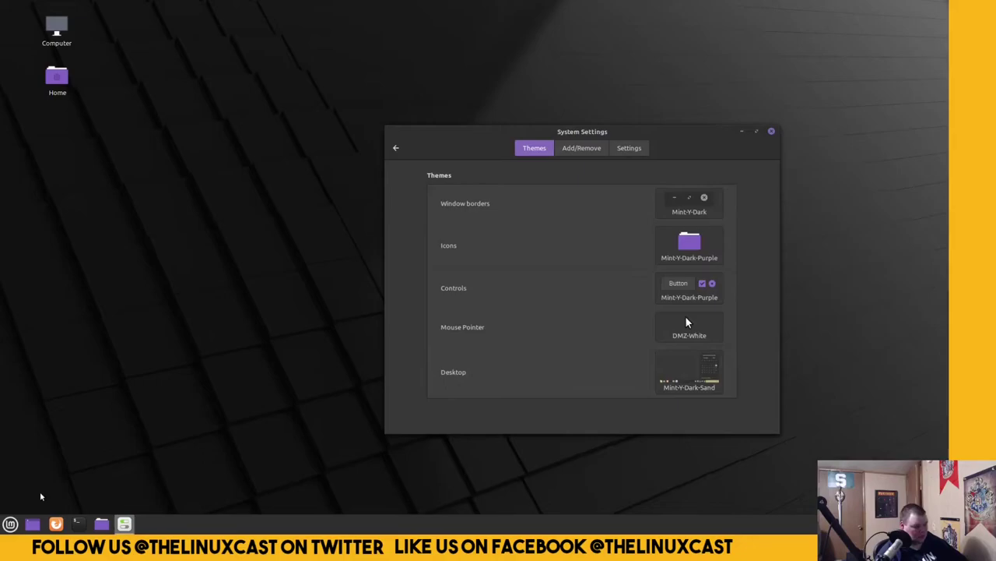
- Open the Home folder in Nemo and check its version, 4.8.4, via Help > About
click(101, 526)
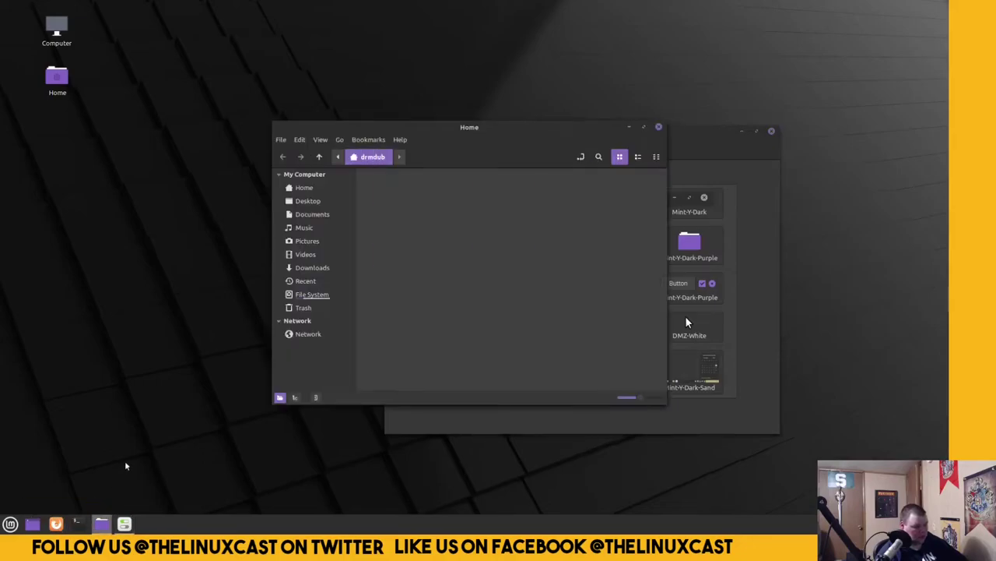
drag(484, 132, 292, 137)
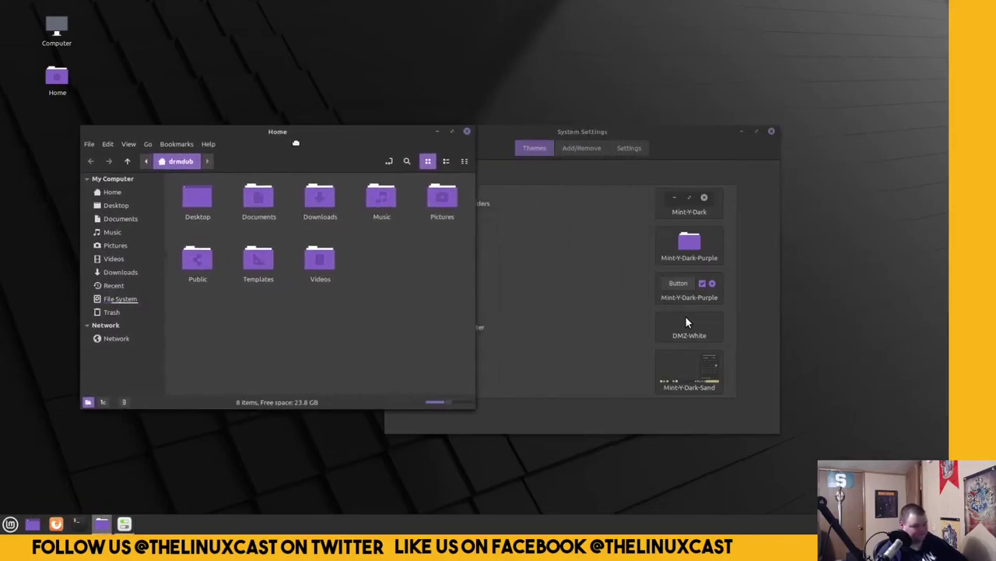
click(209, 145)
click(219, 188)
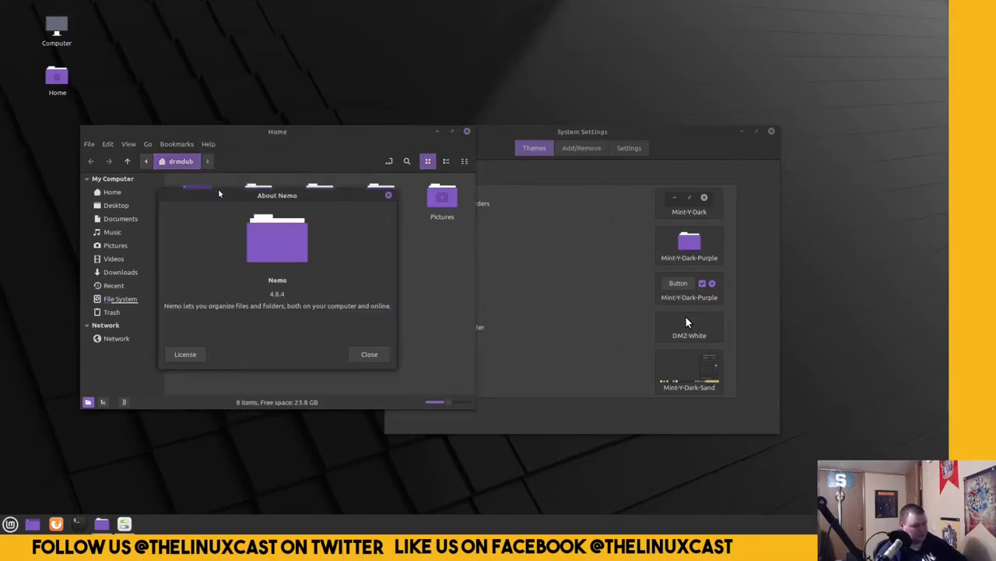
click(371, 356)
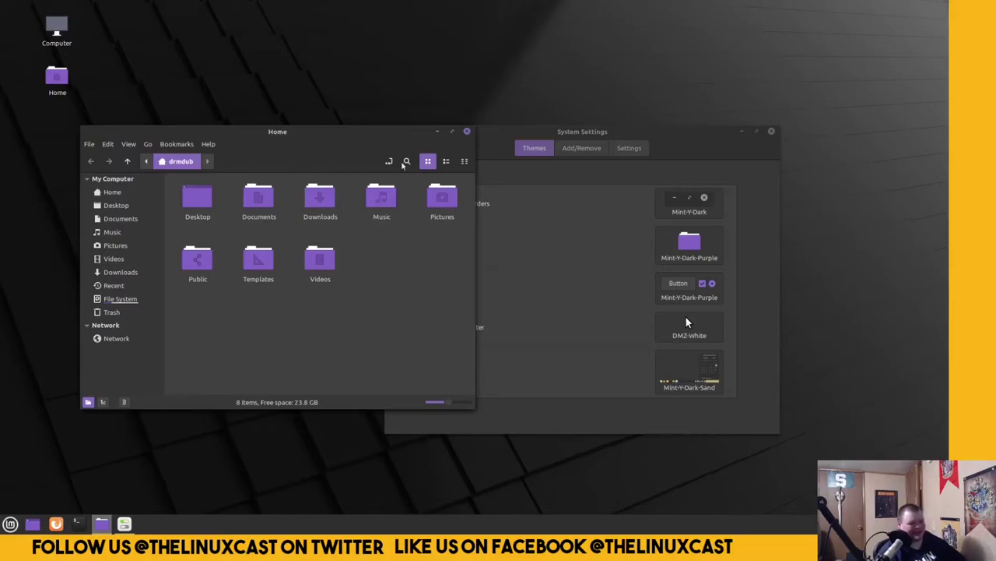
drag(347, 139, 327, 123)
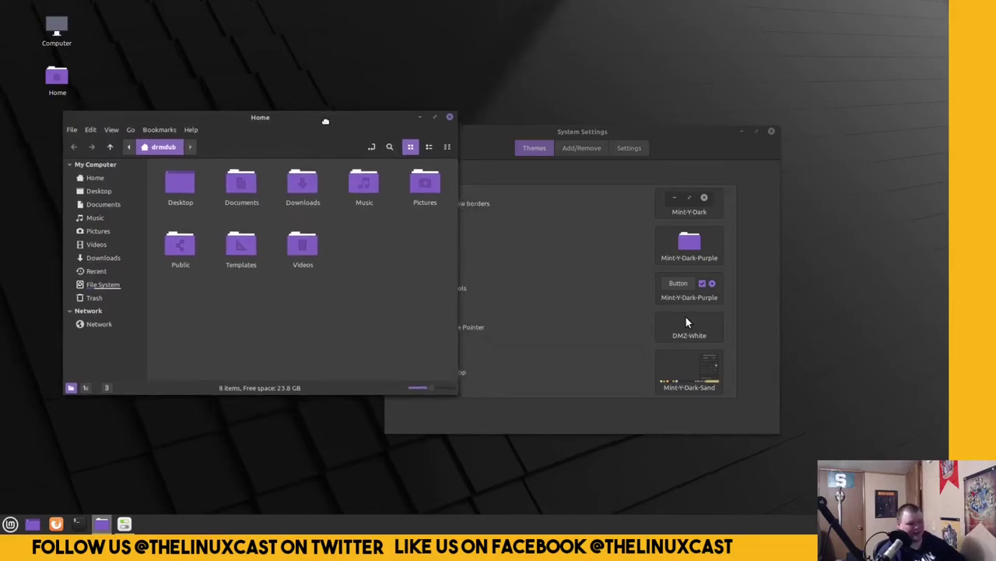
- Untick View > Menubar in the Home window, acknowledge the notice, and shift the window right
click(109, 127)
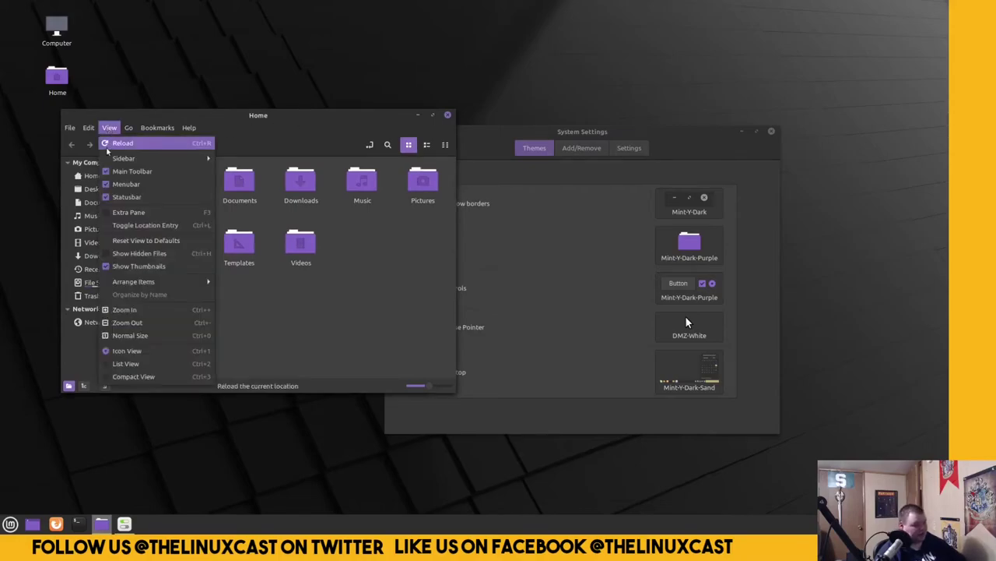
click(124, 184)
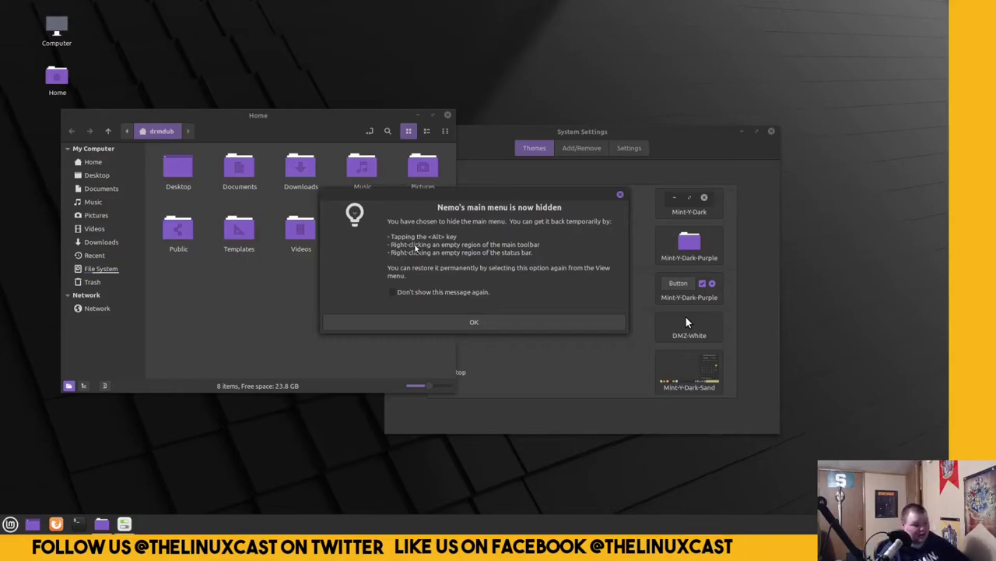
click(620, 194)
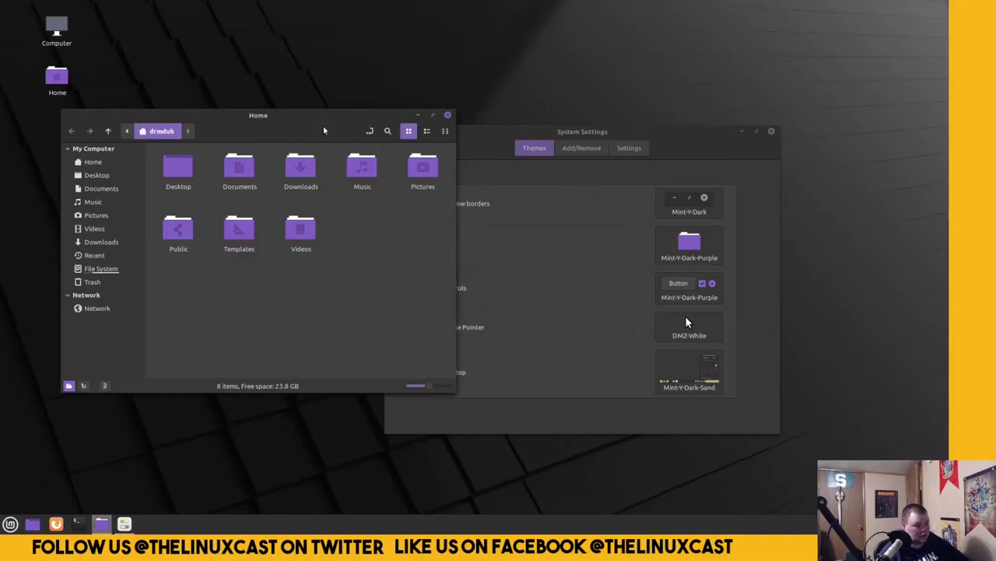
key(alt)
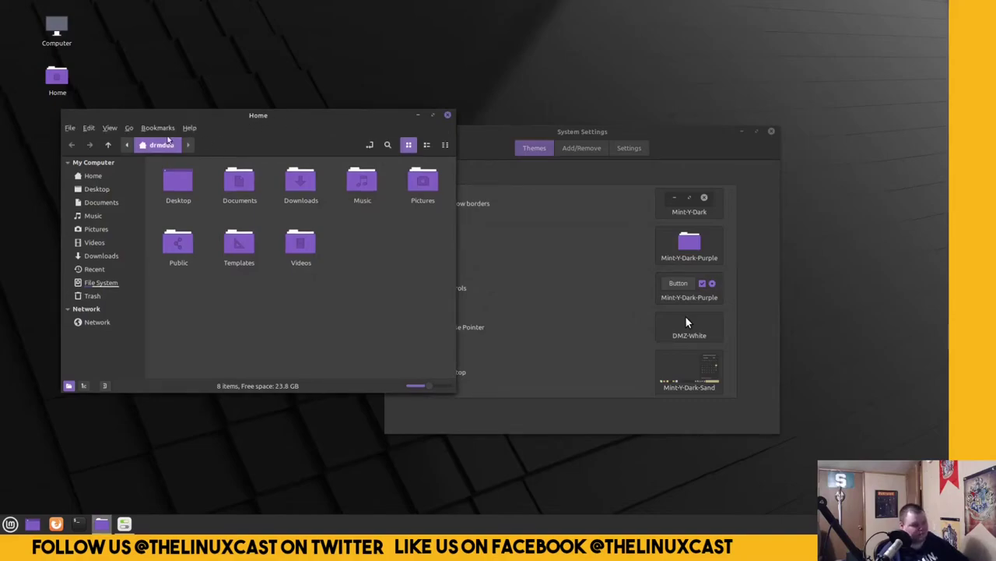
drag(266, 116, 372, 107)
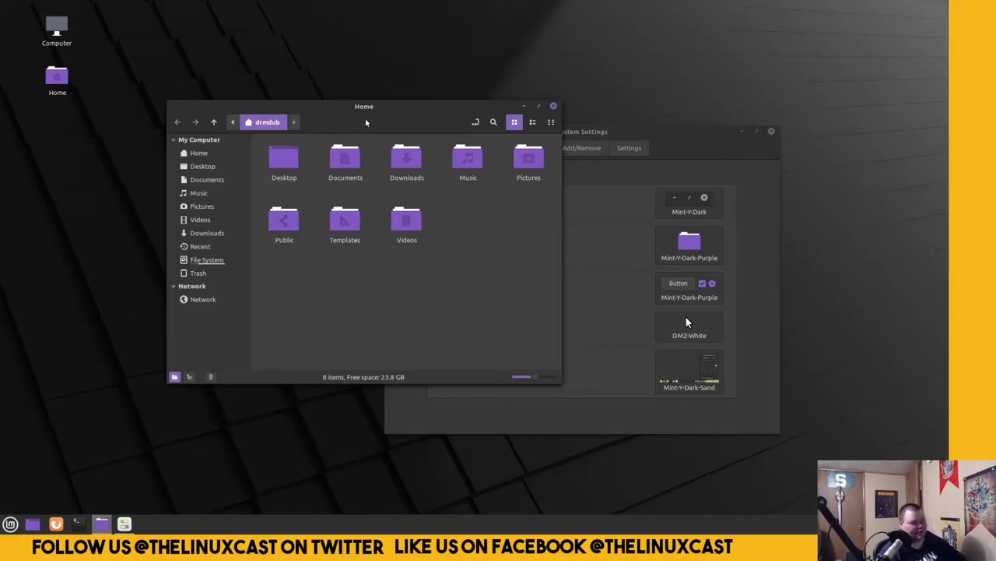
- Close the Home window, open a terminal and view its About version details (3.36.2)
click(554, 109)
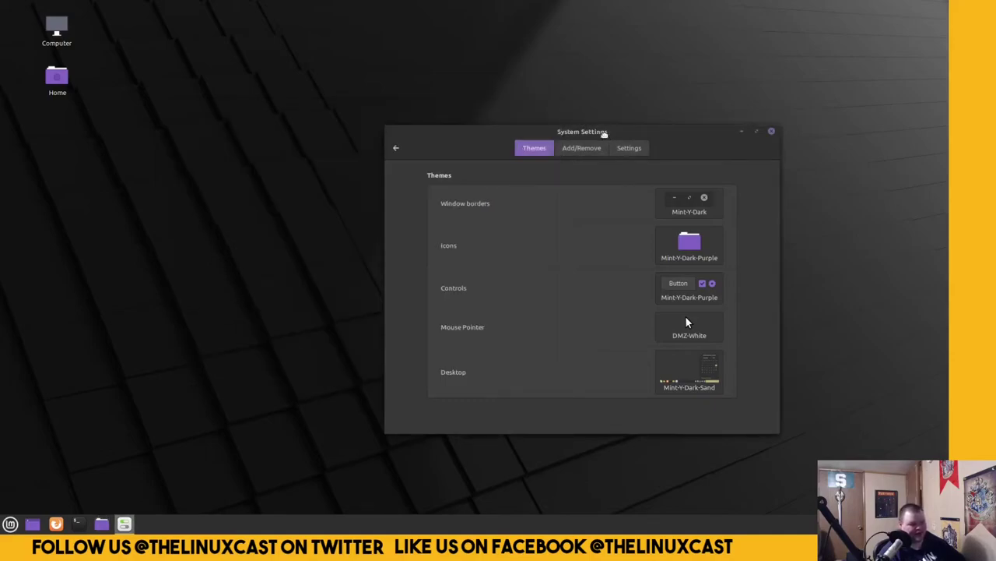
drag(604, 134, 463, 117)
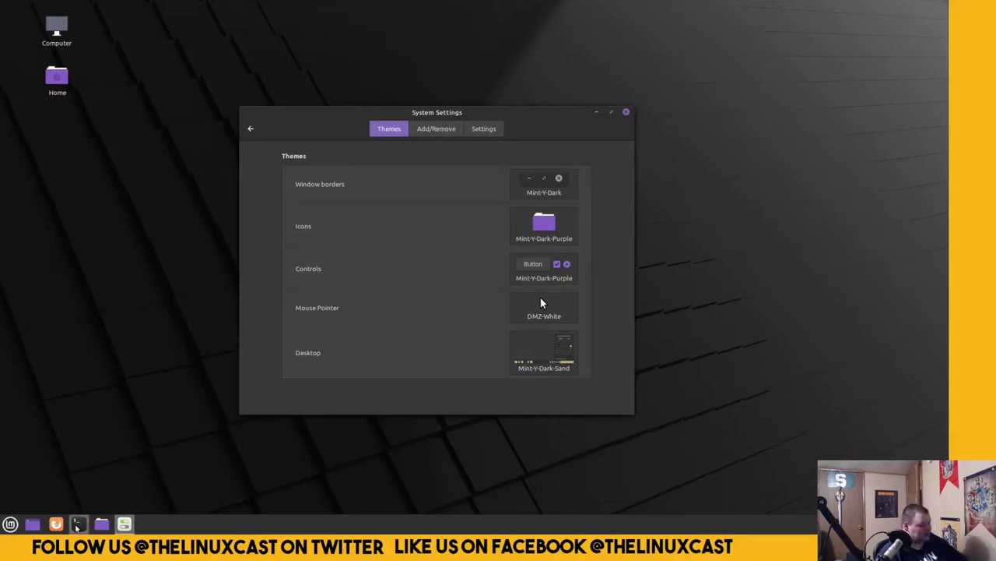
click(78, 524)
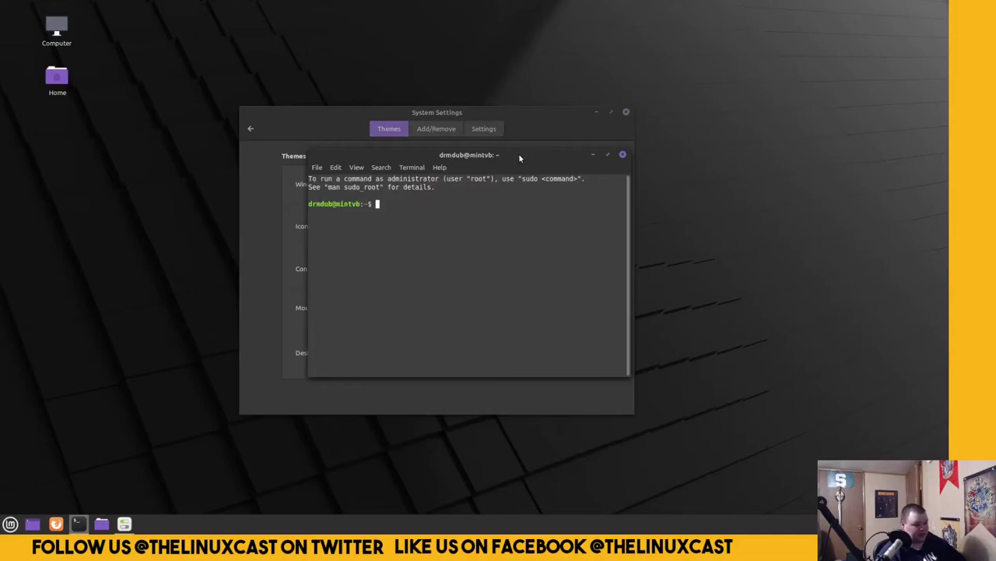
click(441, 167)
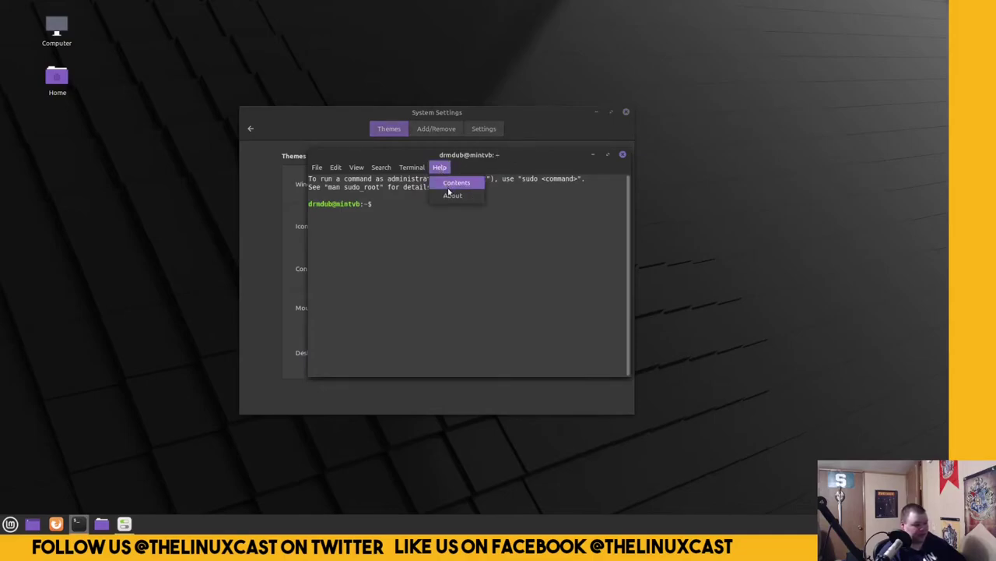
click(450, 197)
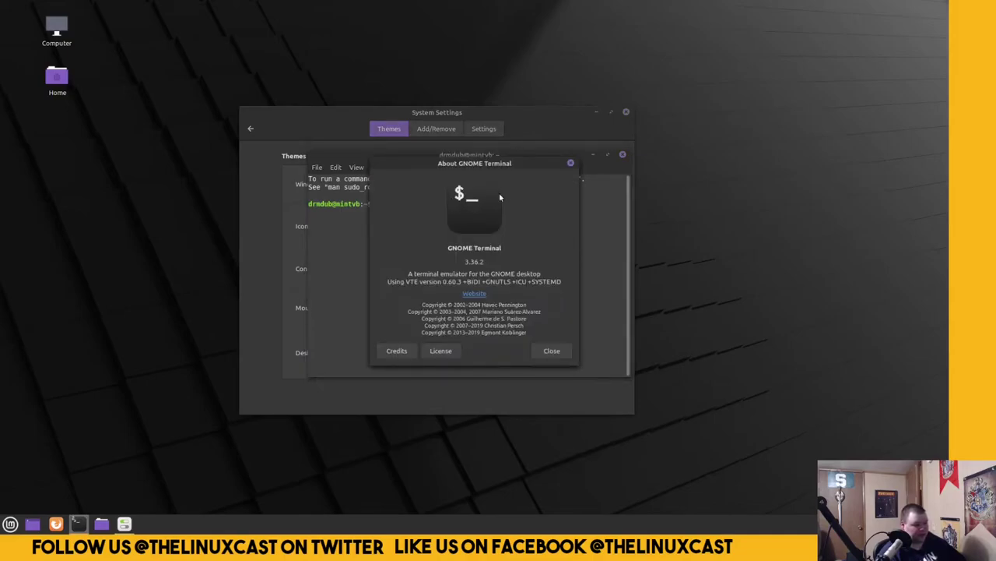
click(570, 164)
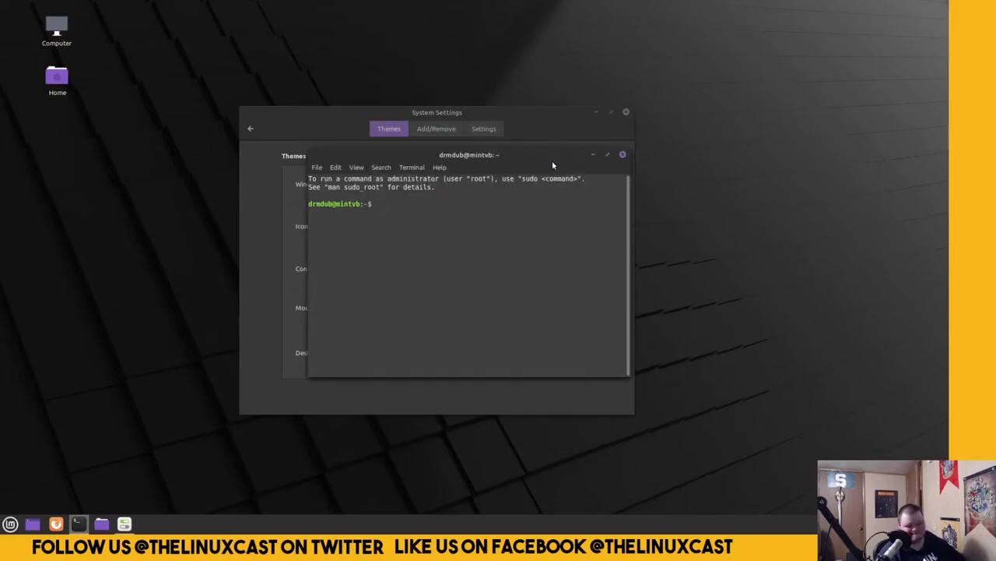
- Close the terminal and follow the 'Linux Mint Blog' link on the Firefox start page
click(623, 156)
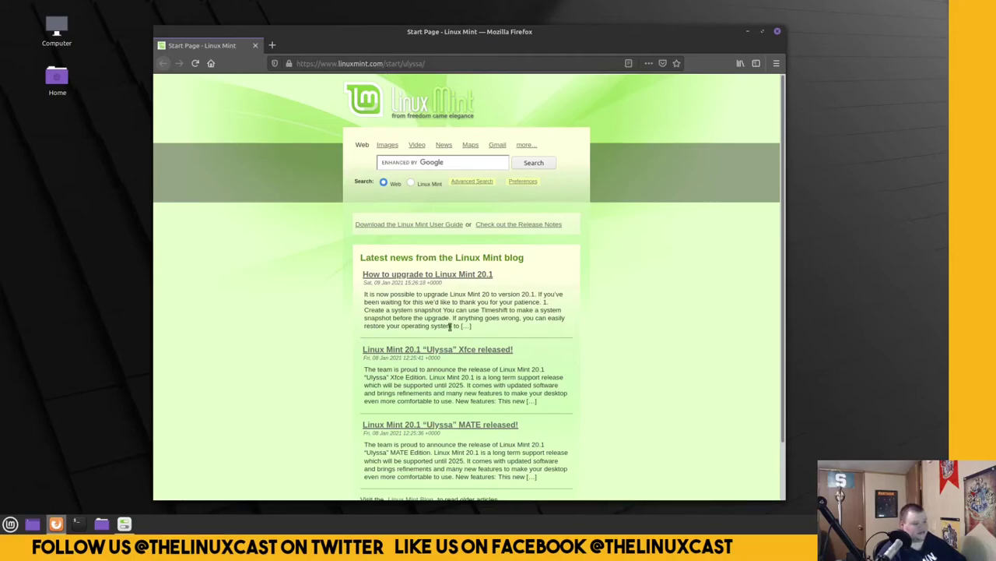
scroll(456, 393, down, 2)
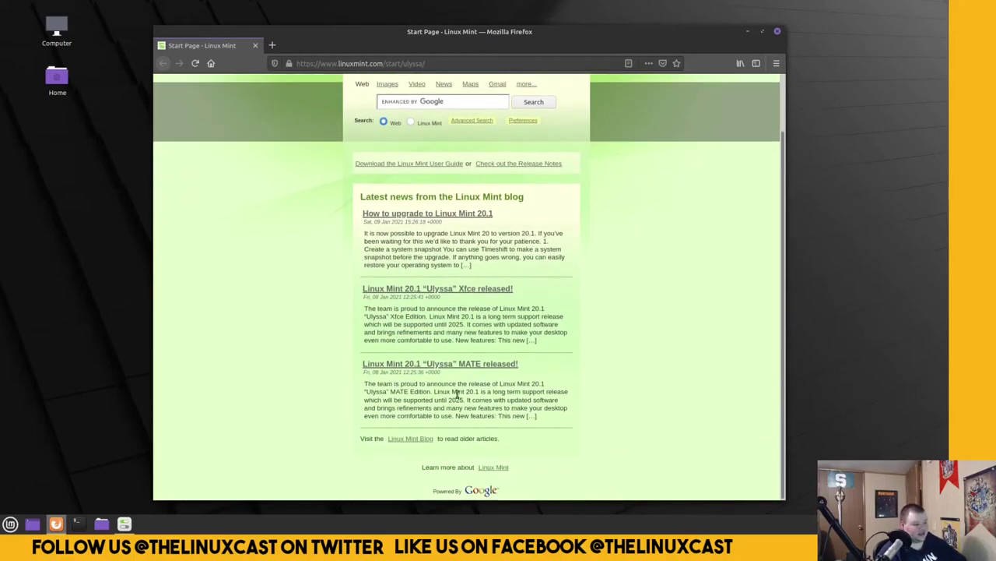
scroll(456, 394, up, 1)
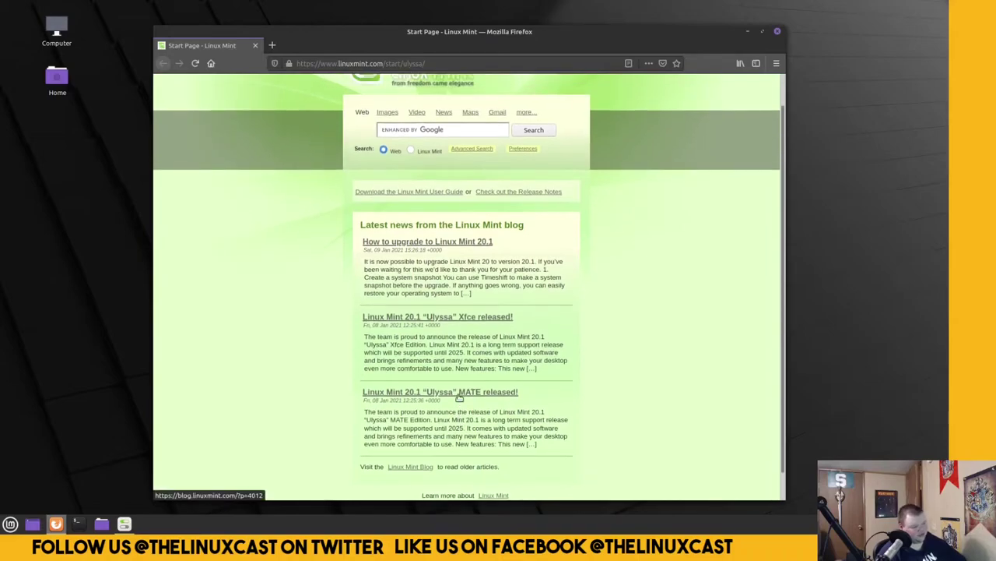
scroll(459, 397, down, 1)
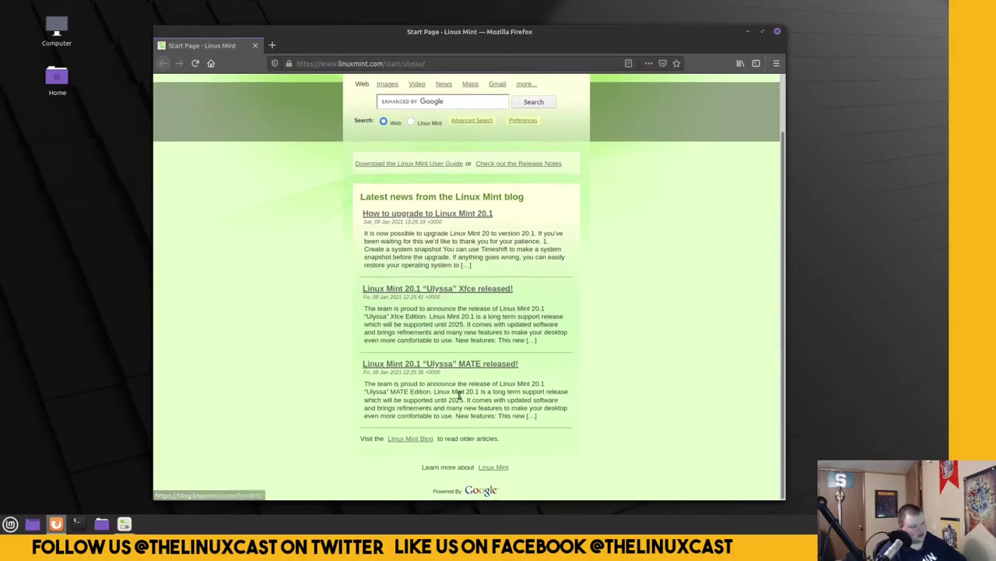
click(420, 439)
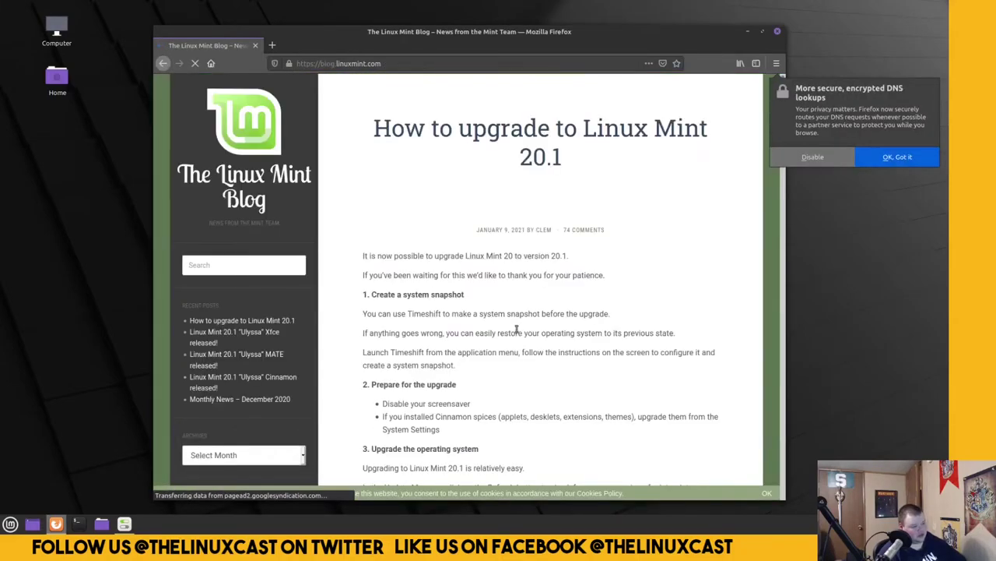
- Dismiss the encrypted DNS notice and scroll to the bottom of the Linux Mint Blog
click(896, 158)
scroll(513, 288, down, 2)
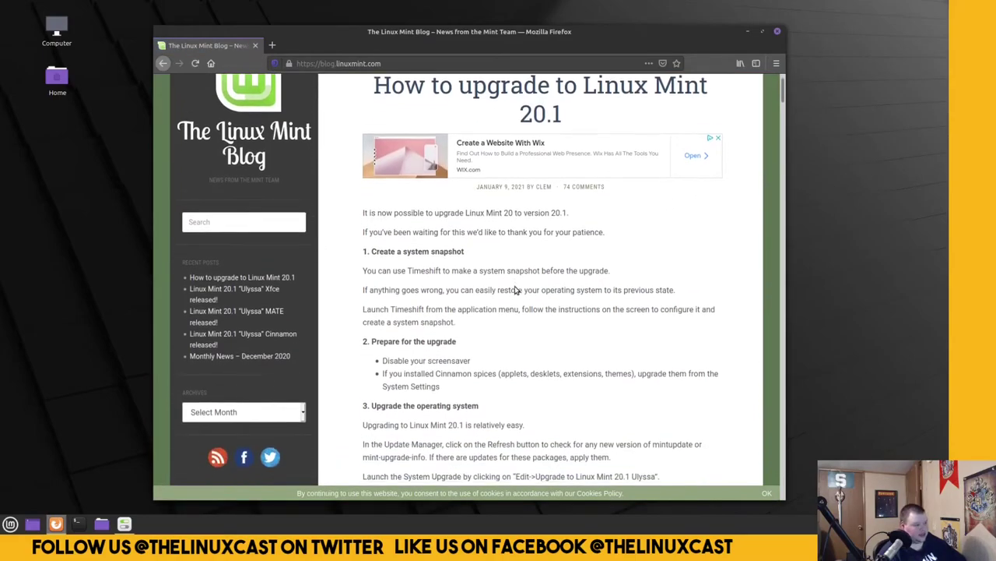
scroll(514, 290, up, 1)
scroll(514, 290, down, 5)
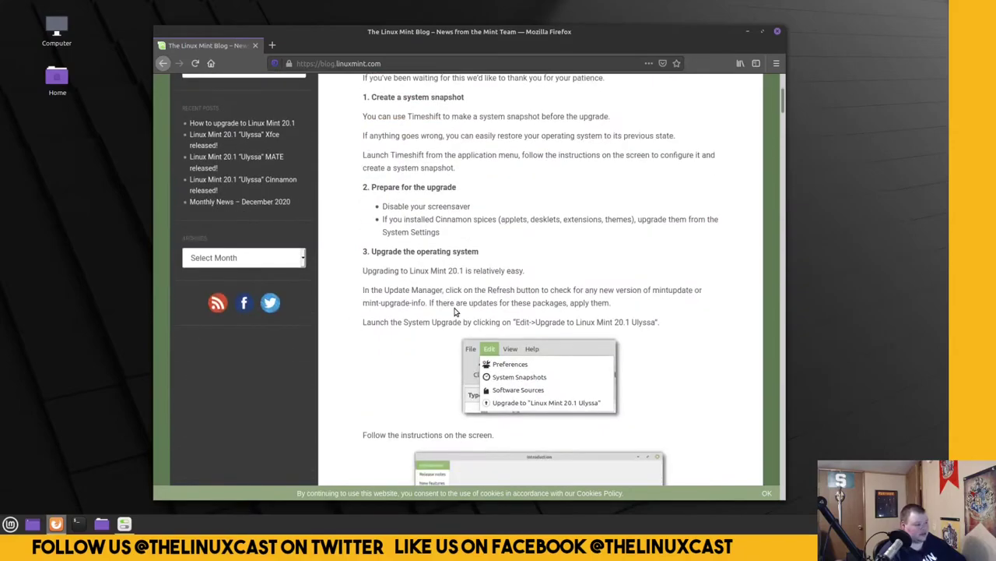
scroll(456, 311, down, 12)
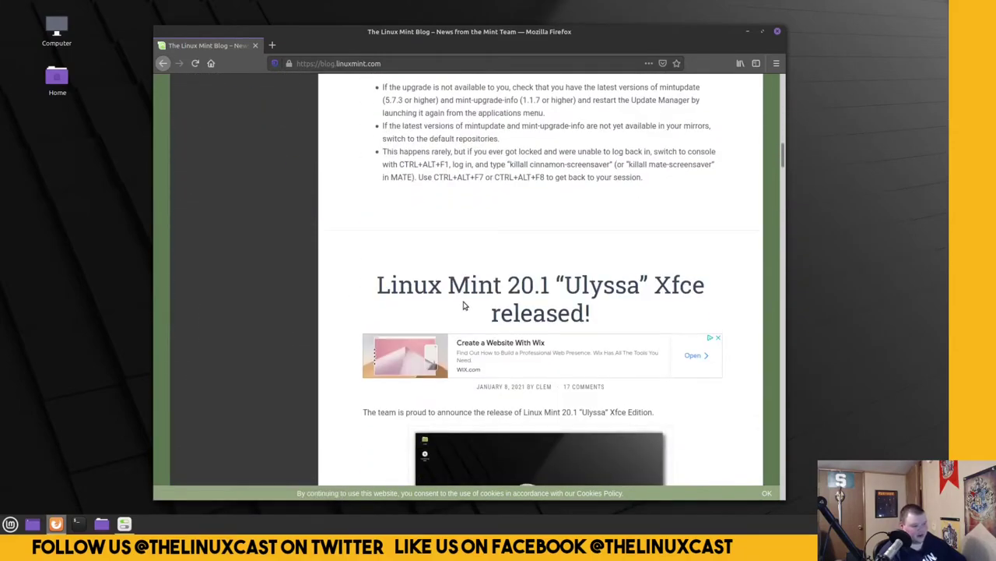
scroll(469, 302, down, 10)
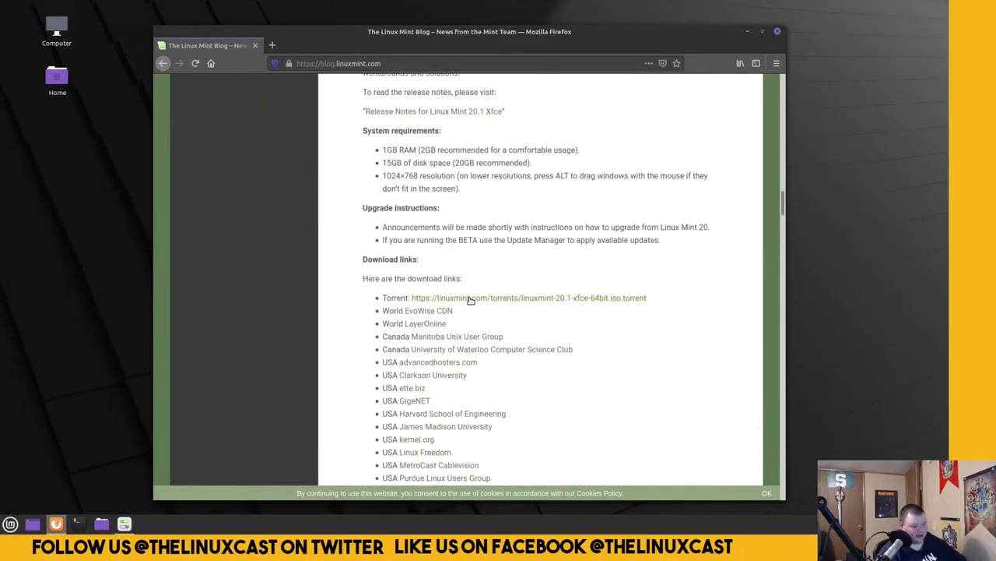
scroll(469, 302, down, 20)
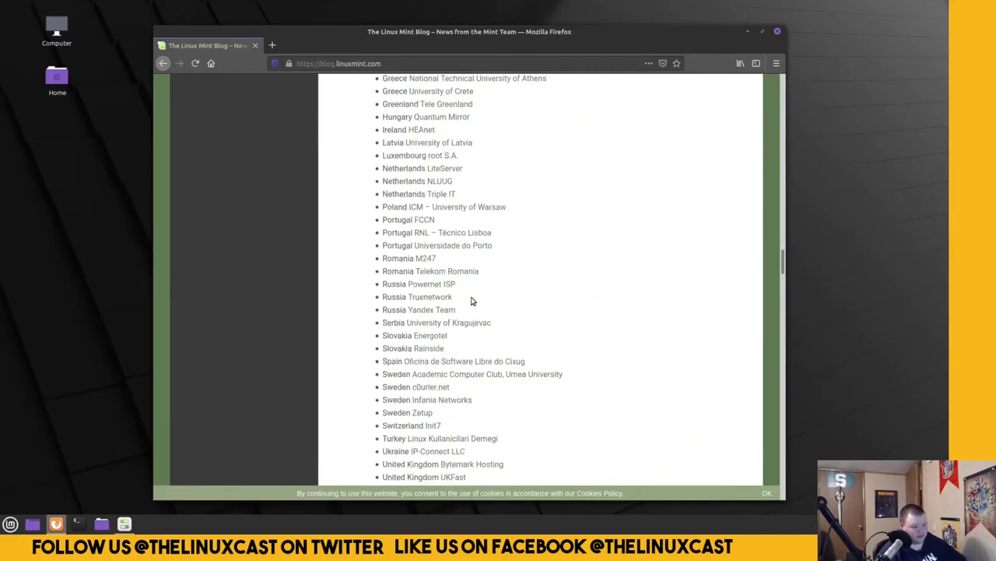
scroll(472, 300, down, 20)
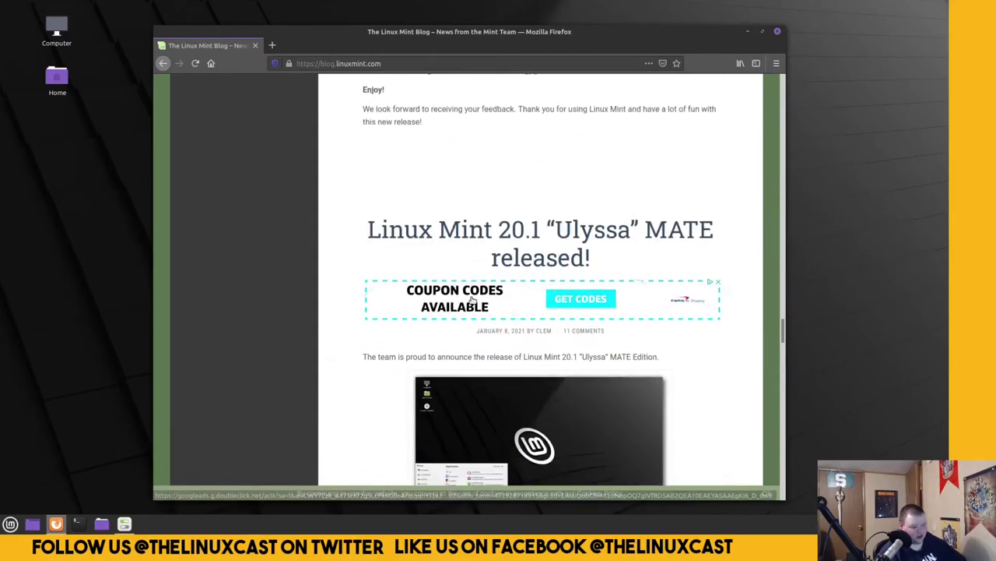
scroll(472, 299, down, 20)
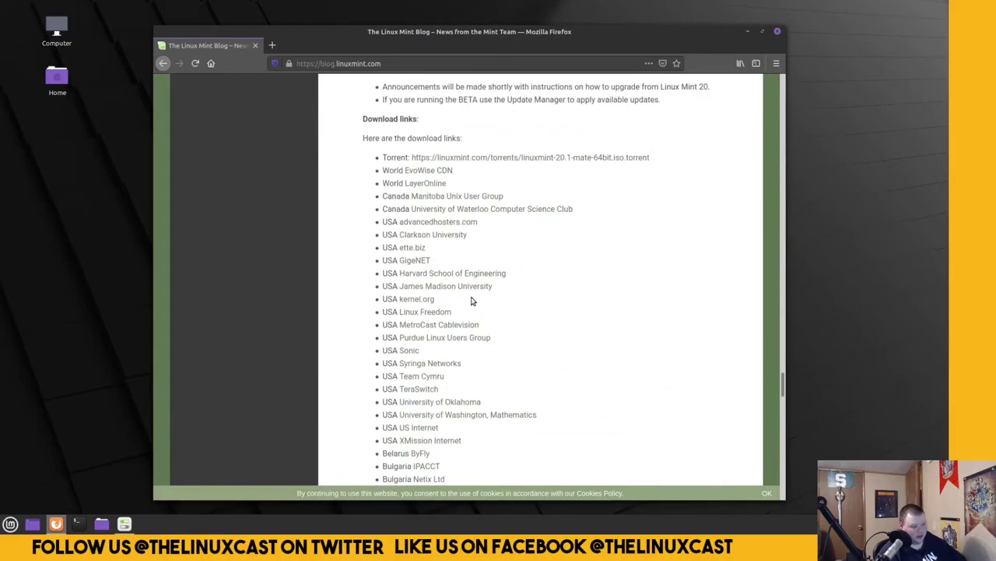
scroll(471, 302, down, 20)
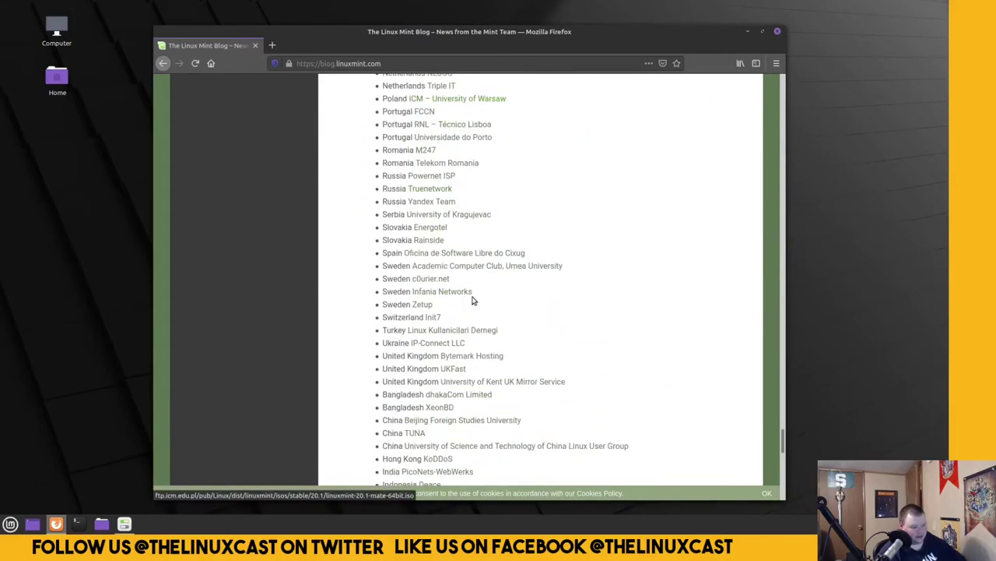
scroll(473, 299, down, 10)
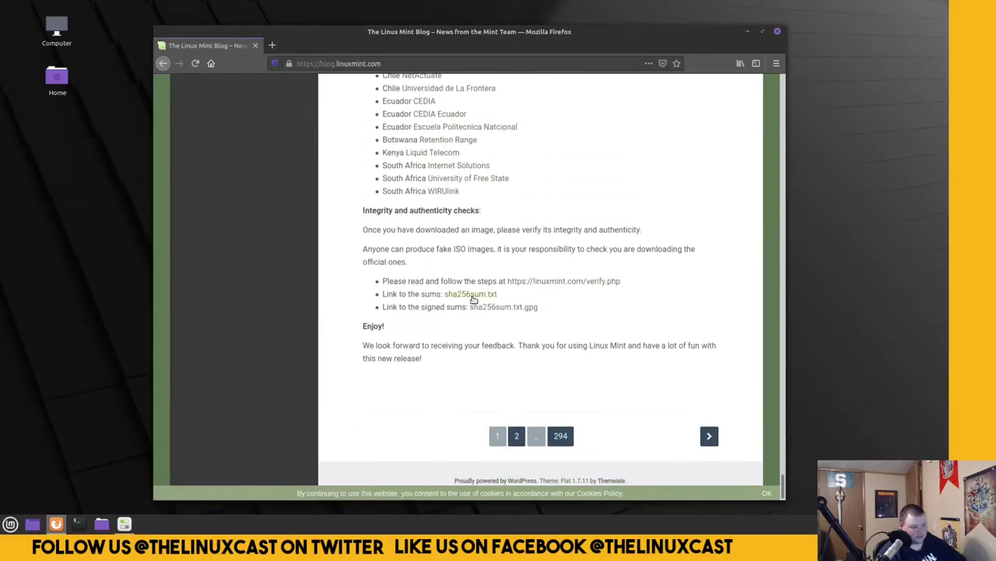
click(710, 435)
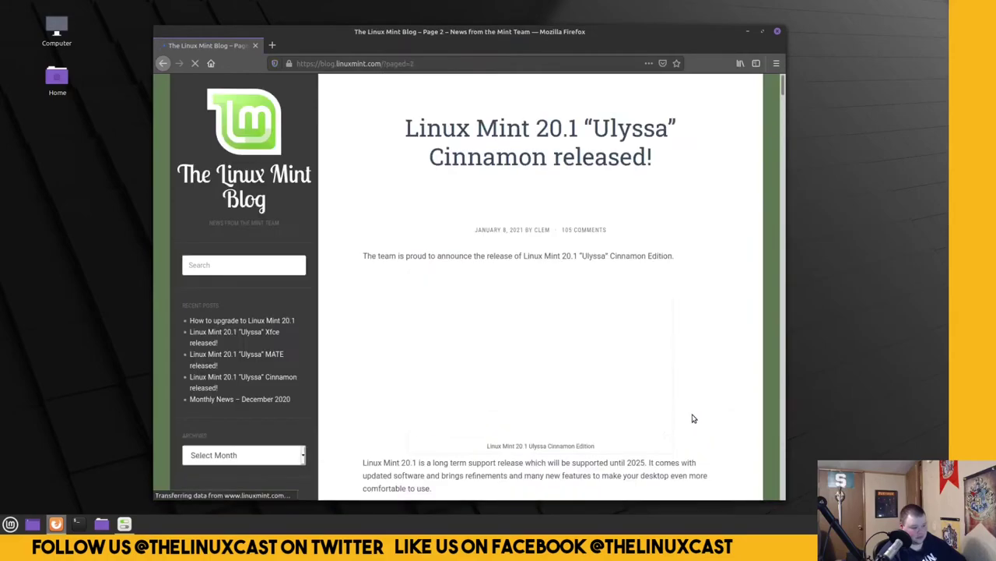
scroll(412, 342, down, 3)
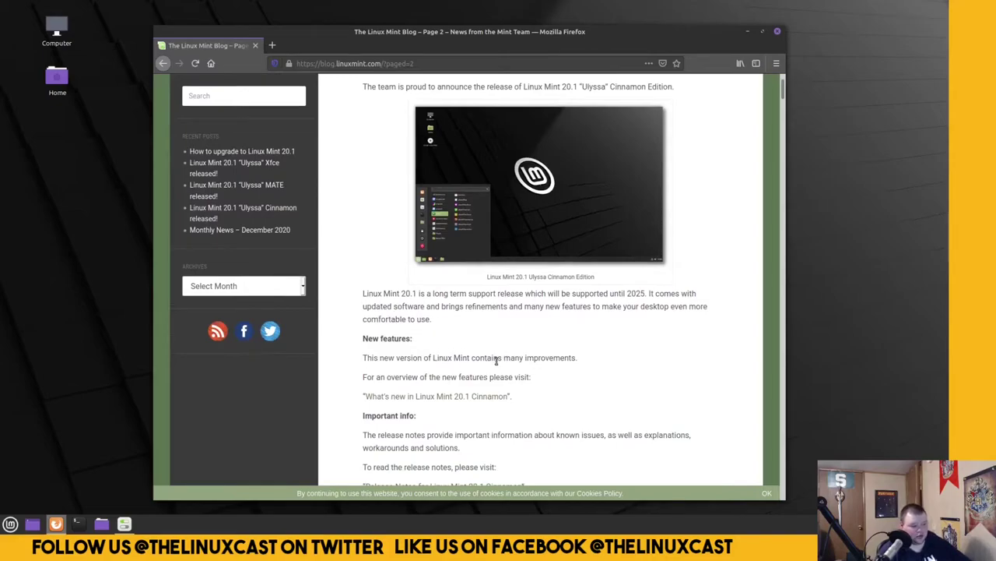
scroll(397, 385, down, 3)
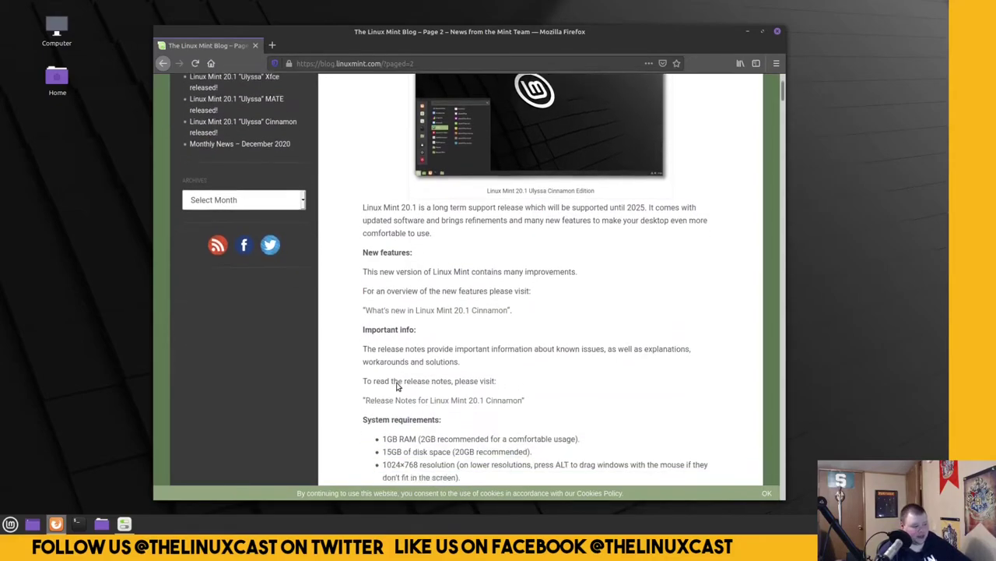
scroll(397, 384, down, 3)
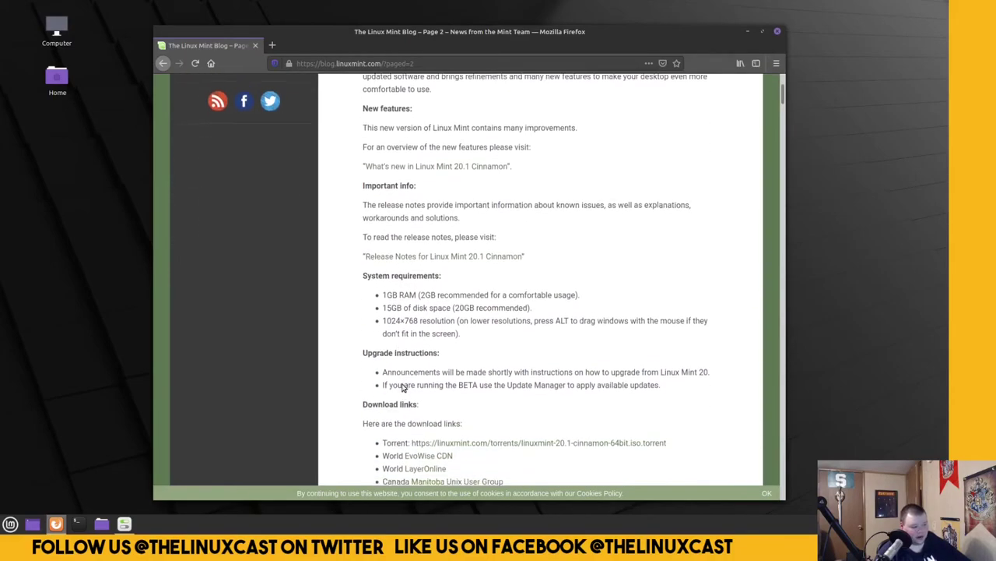
scroll(402, 387, down, 5)
scroll(402, 386, down, 12)
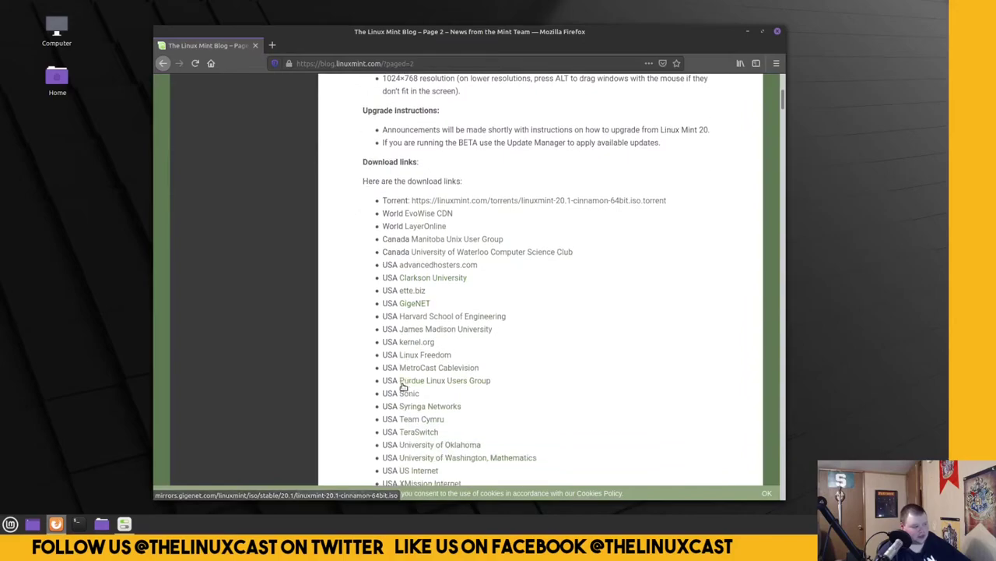
scroll(405, 387, down, 13)
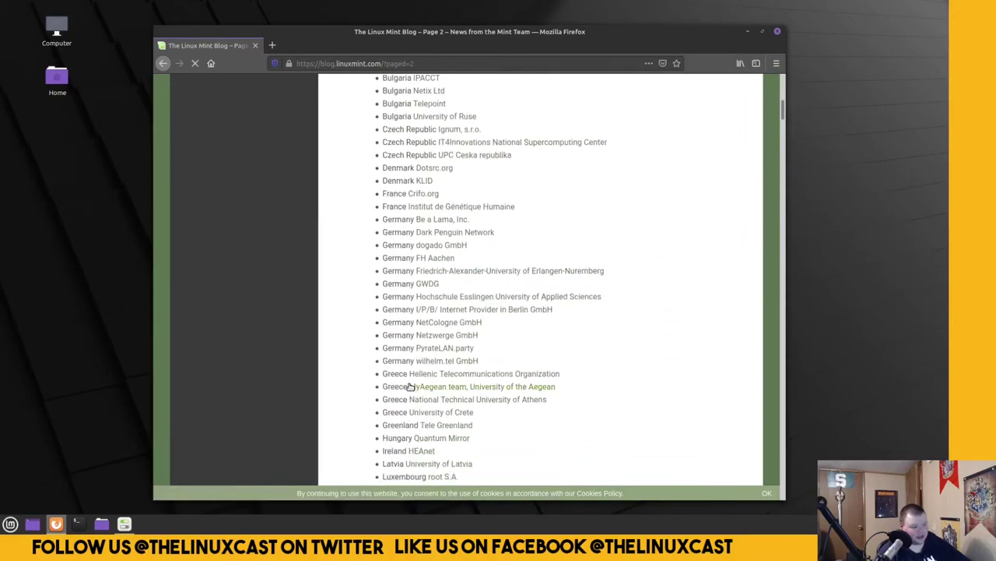
scroll(408, 383, down, 15)
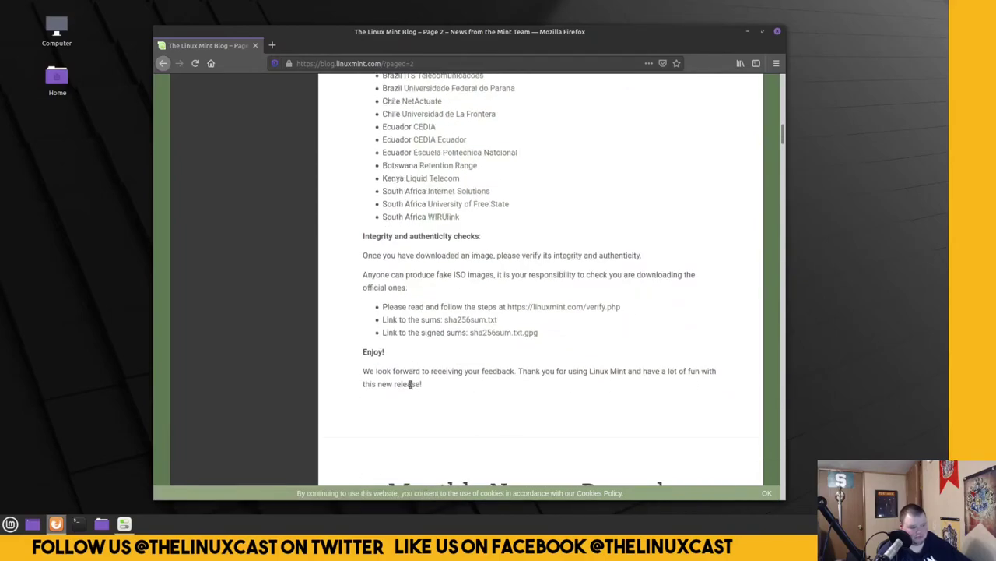
scroll(411, 385, down, 4)
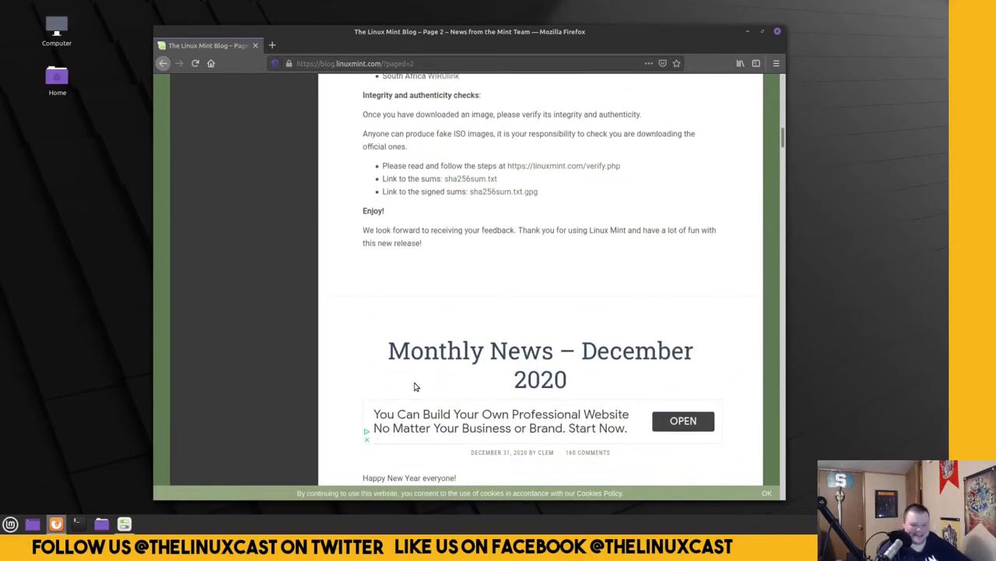
scroll(423, 374, up, 14)
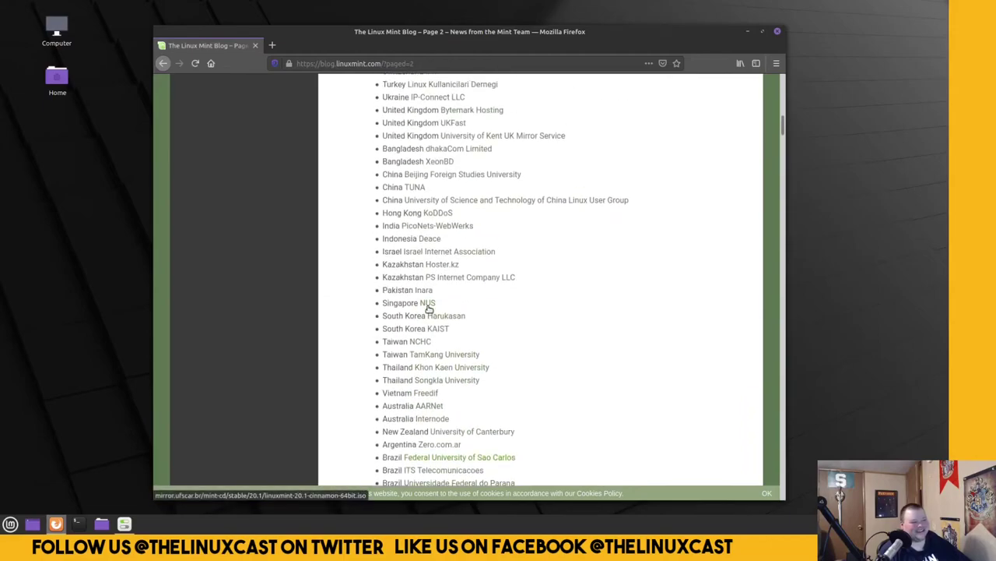
scroll(429, 309, up, 20)
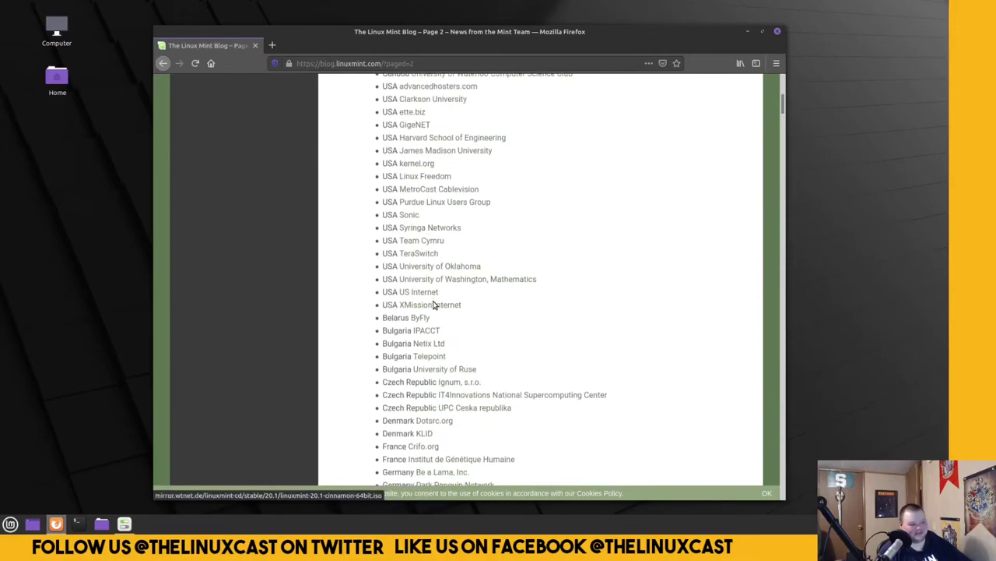
scroll(434, 304, up, 12)
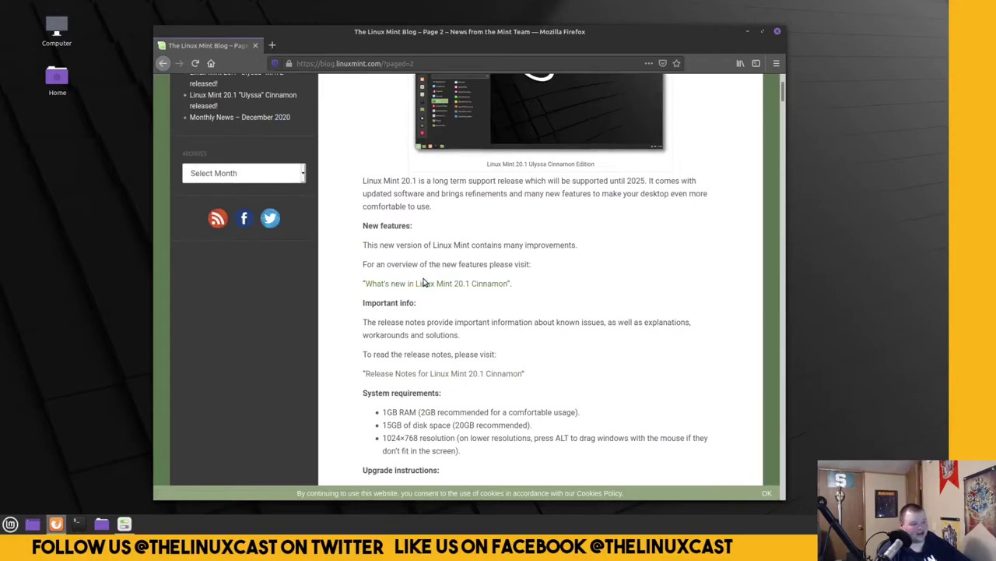
- Open 'What's new in Linux Mint 20.1 Cinnamon' and scroll down to the Web Apps section
click(420, 285)
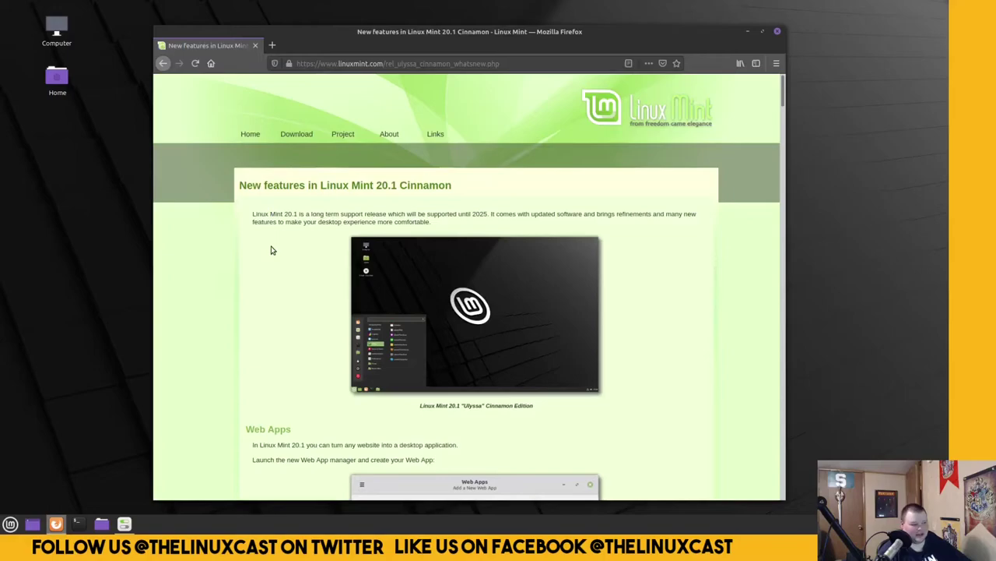
scroll(284, 253, down, 5)
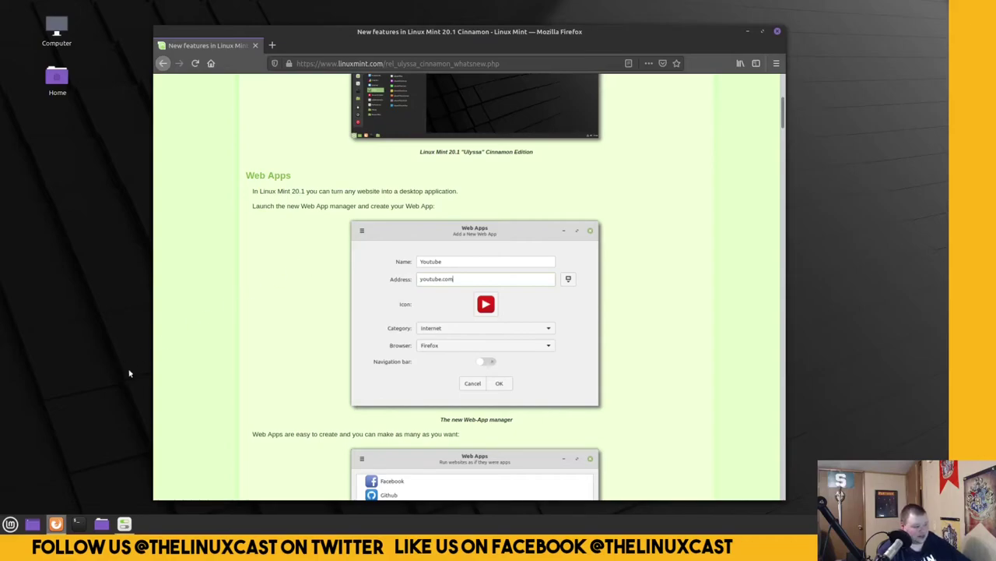
- Launch the Web Apps manager by searching 'webl' in the application menu
click(4, 529)
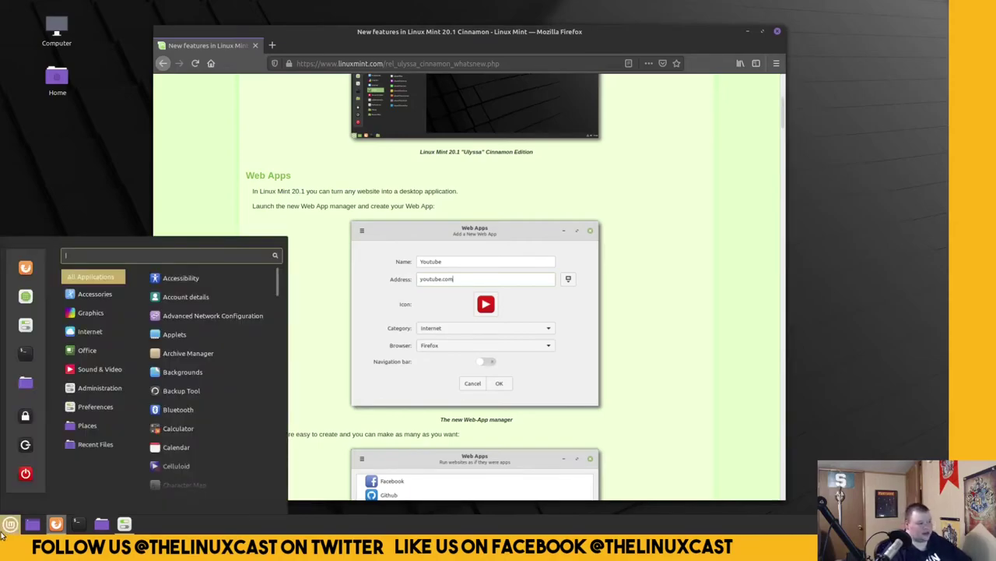
text(webl)
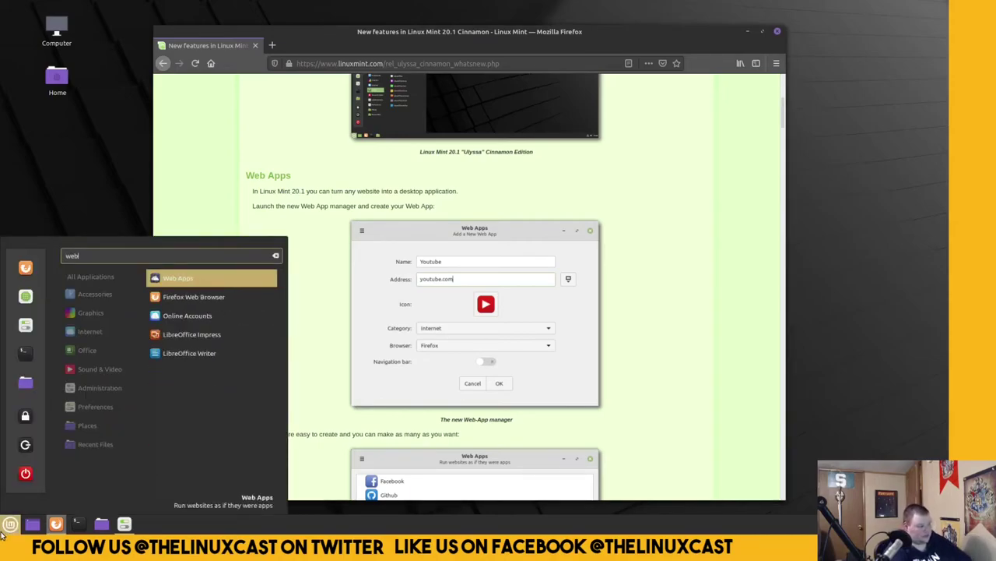
key(Return)
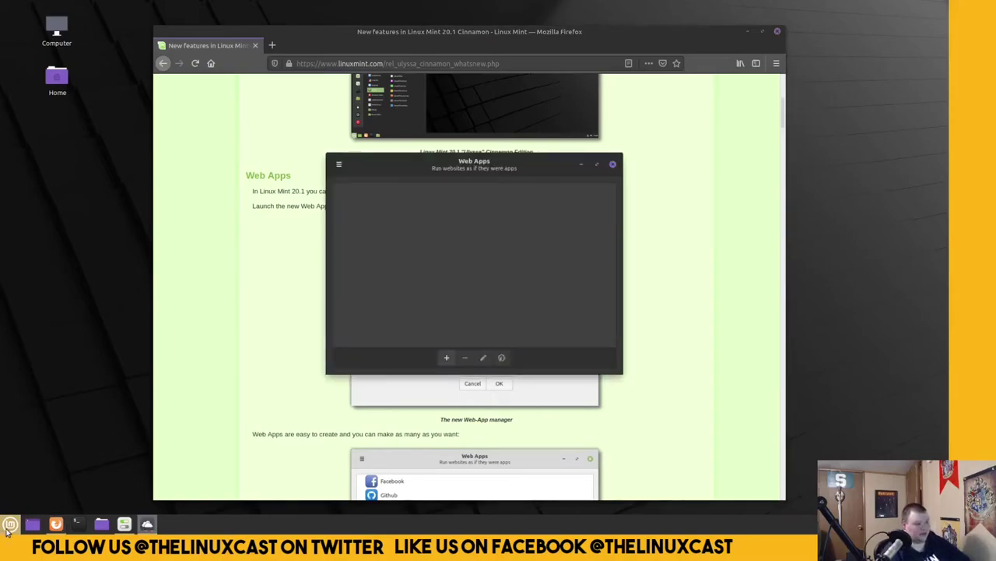
click(447, 359)
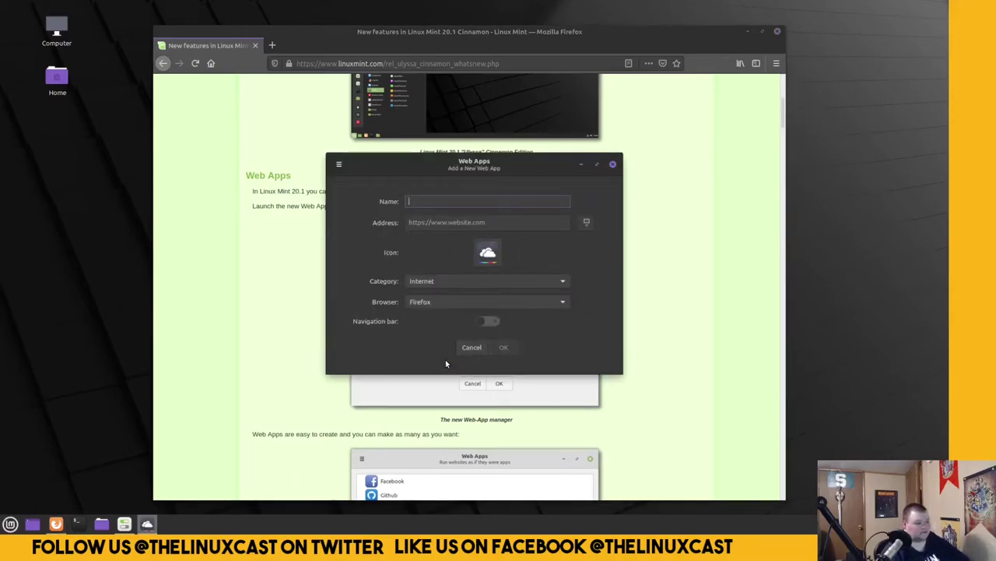
text(Youtube)
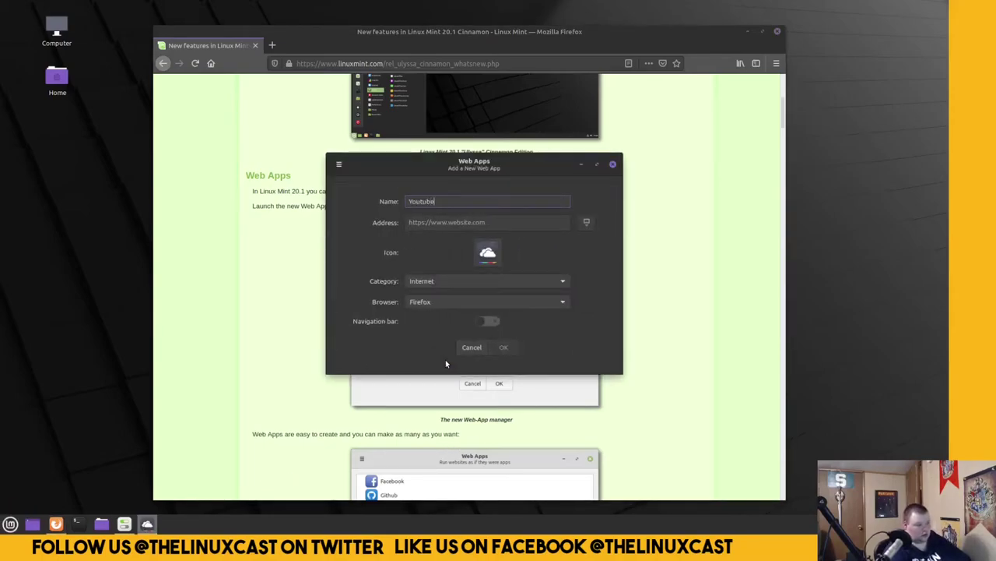
click(451, 221)
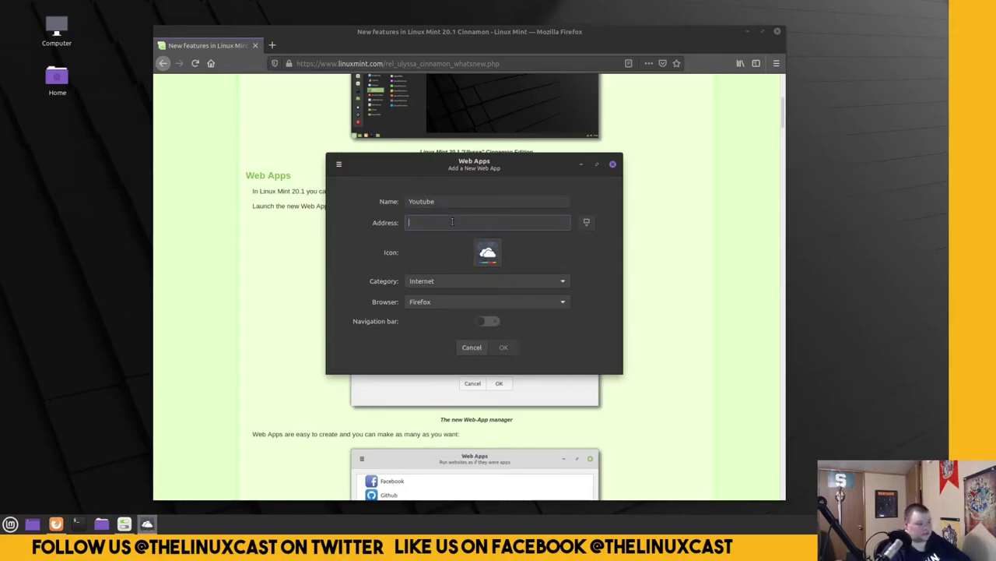
text(www)
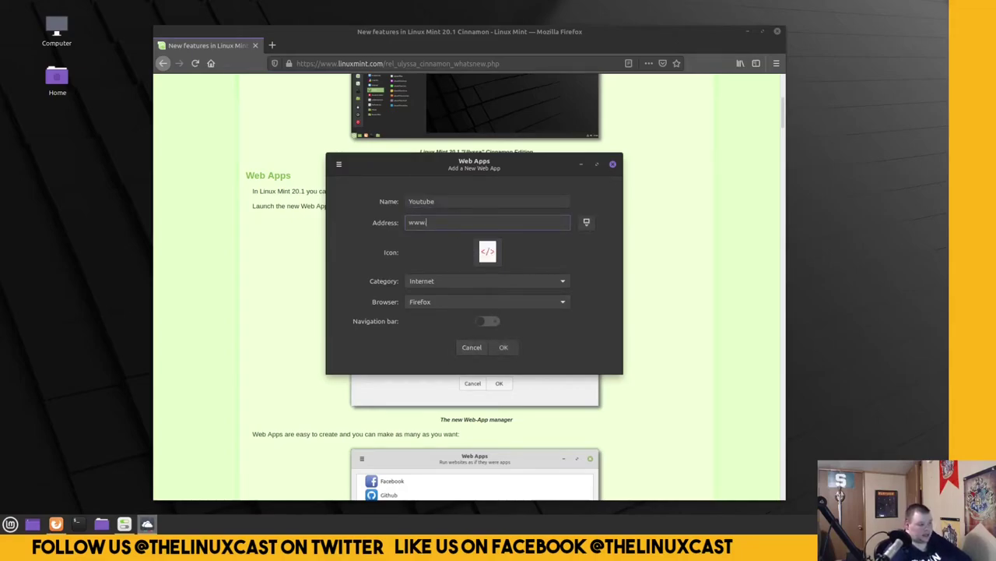
text(.youtube.com)
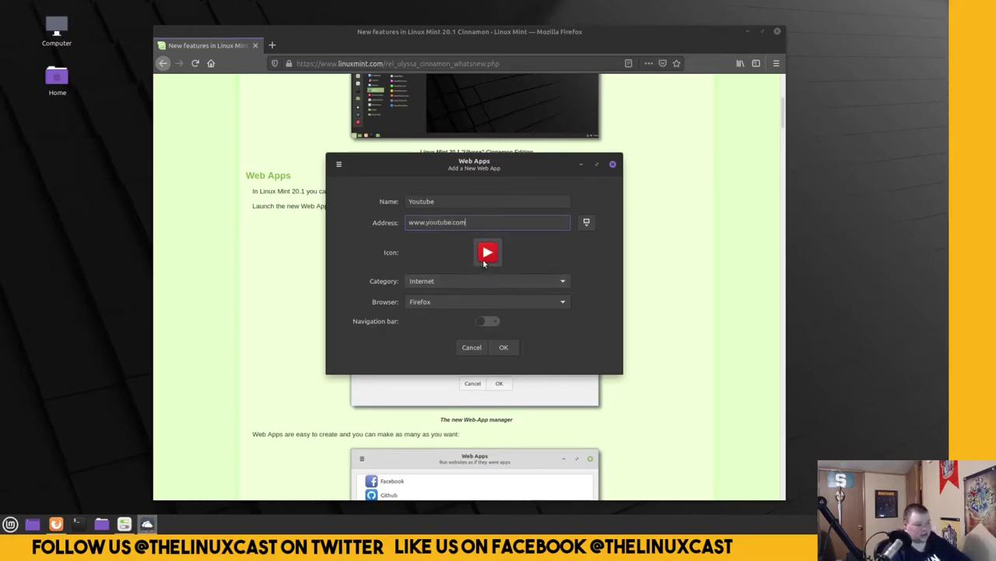
double_click(444, 200)
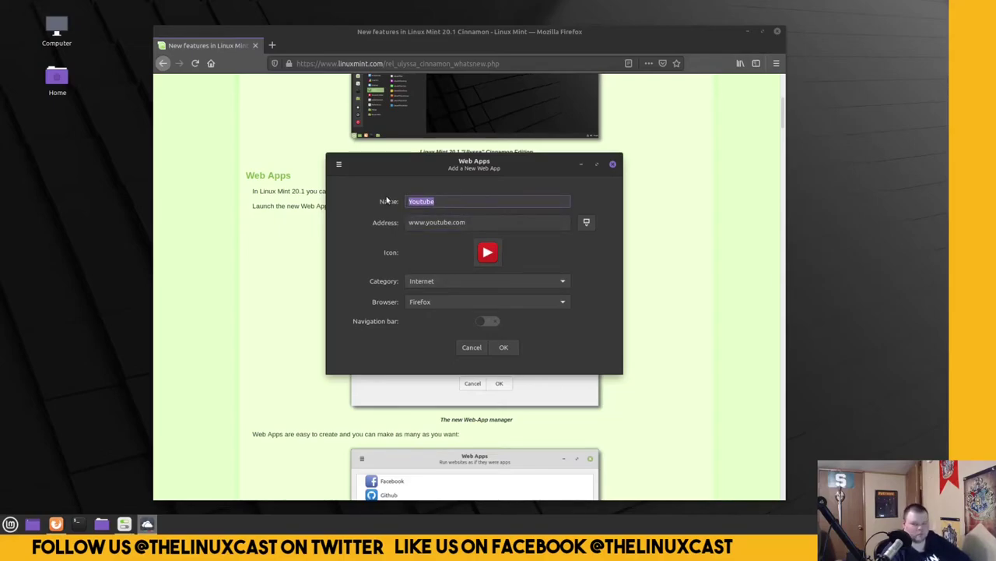
text(re)
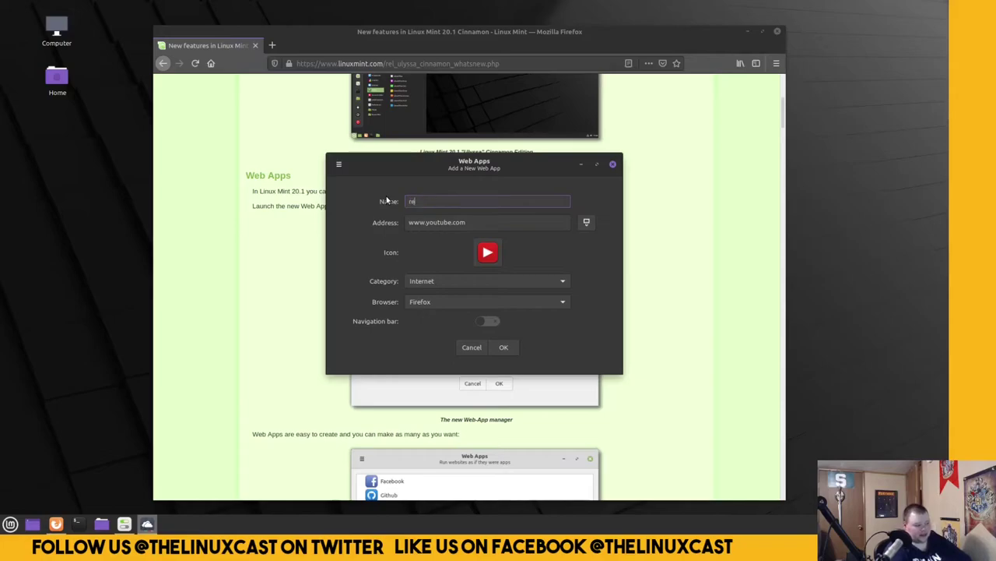
text(ddit)
key(Tab)
text(red)
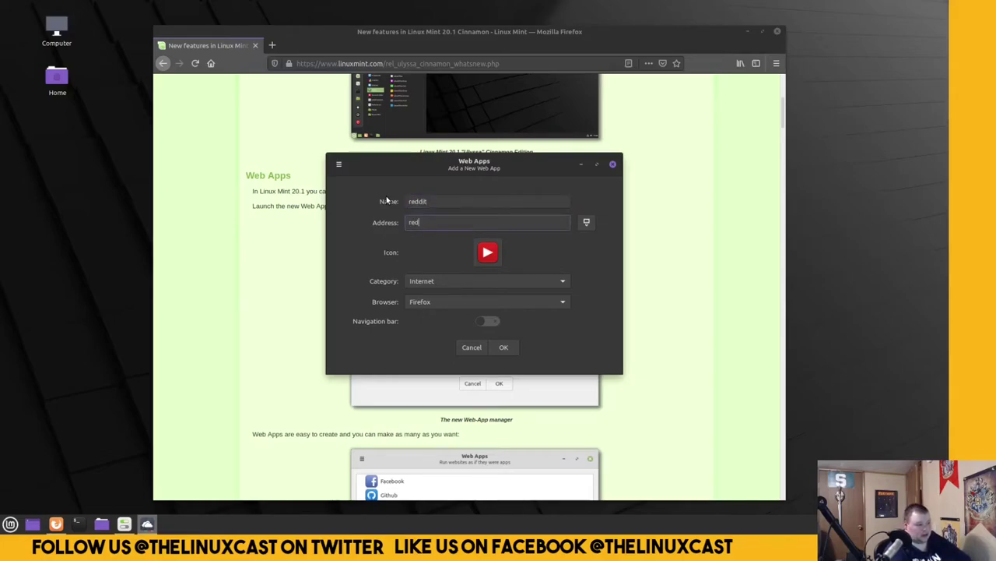
text(dit.com)
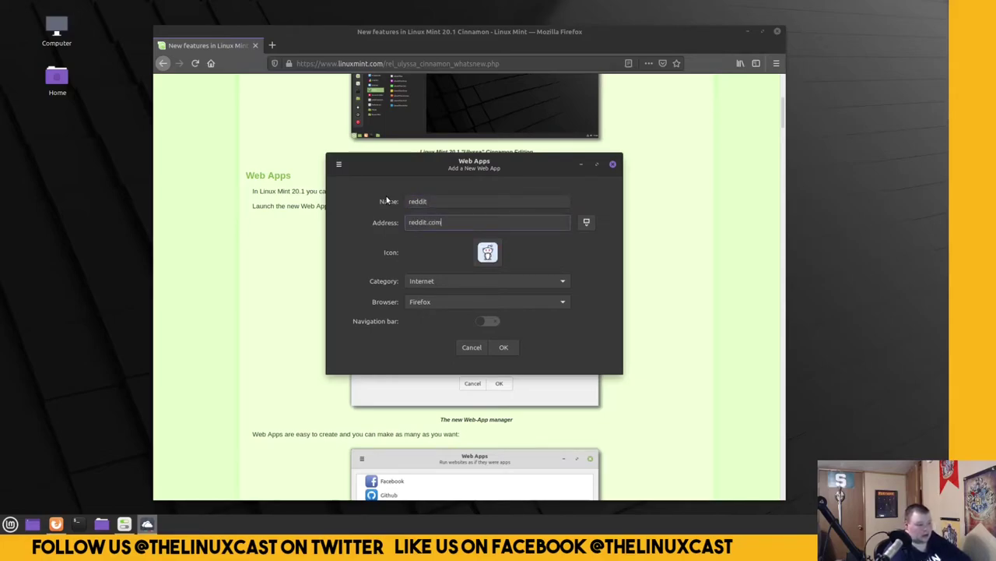
- Rename the app Fanfiction with address fanfiction.net and set its category to Web
double_click(438, 201)
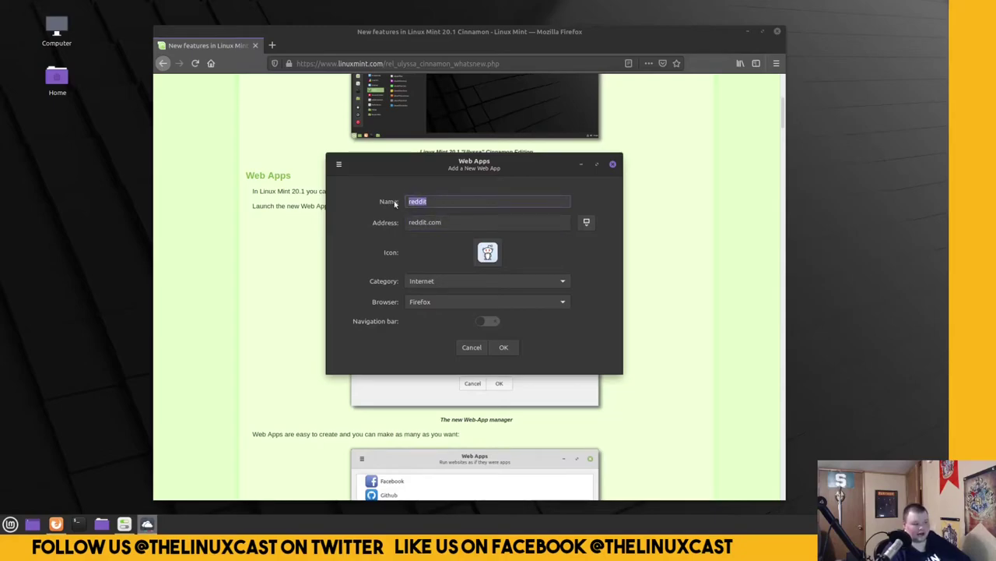
key(BackSpace)
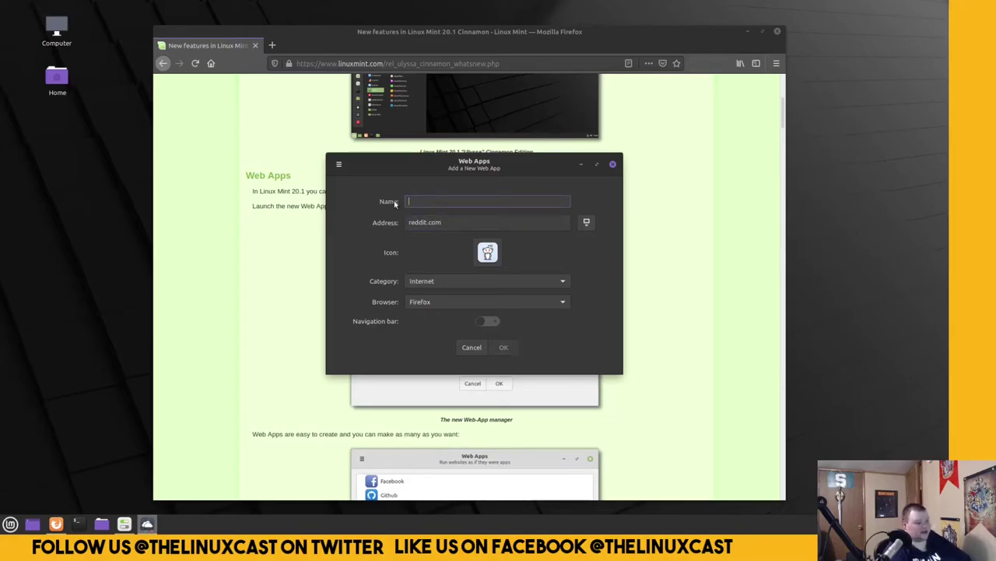
text(Ranfiction)
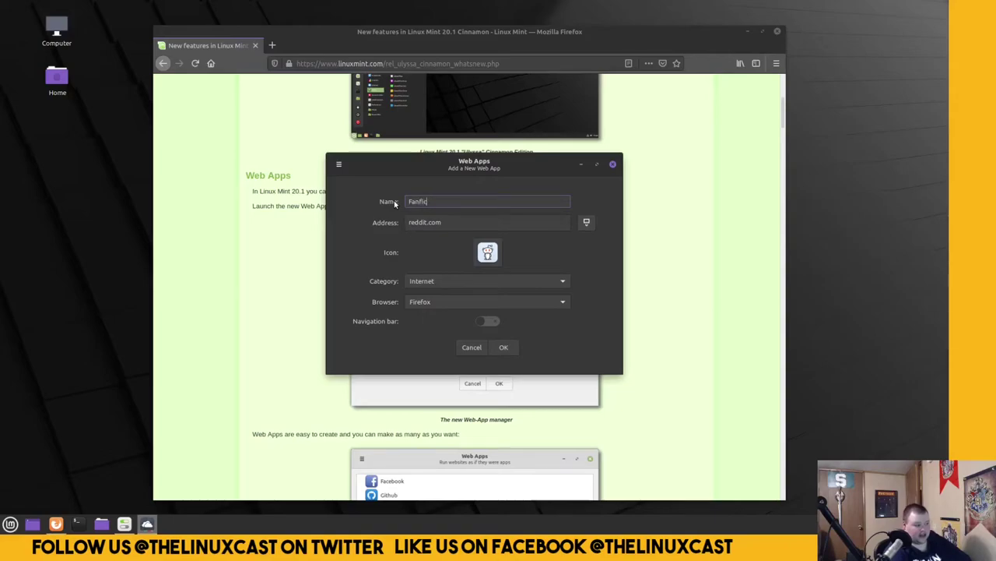
key(Tab)
text(fanfiction.net)
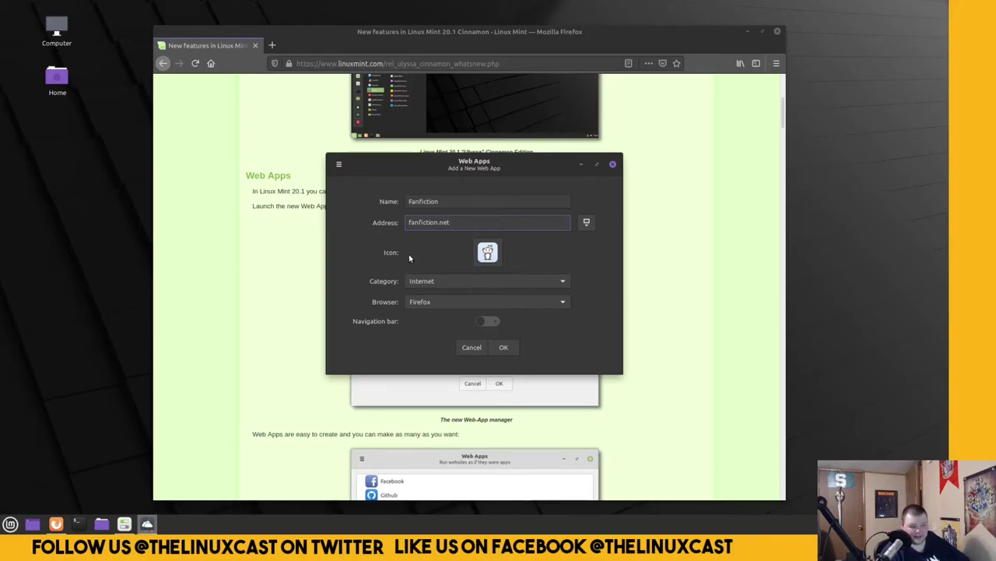
click(435, 281)
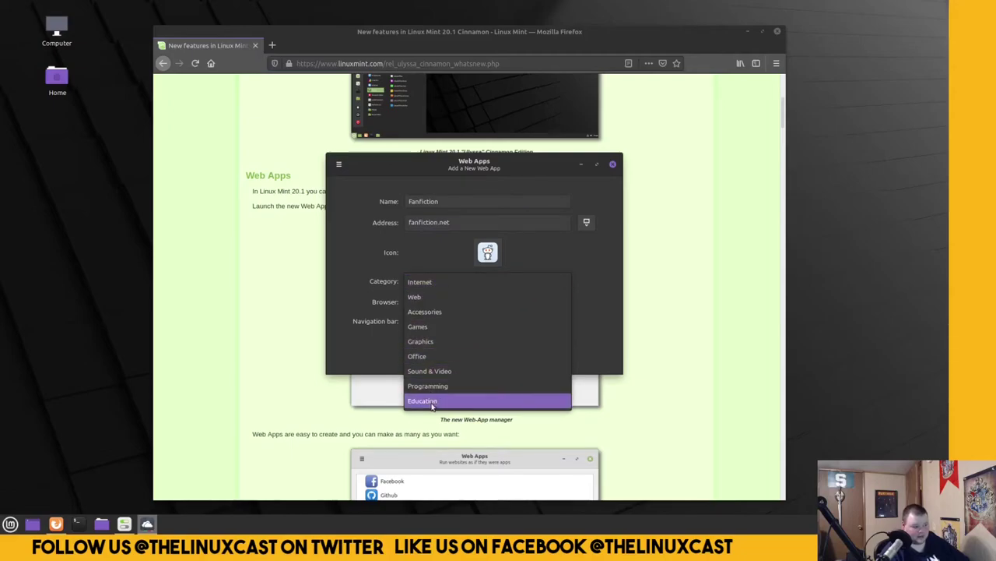
click(440, 297)
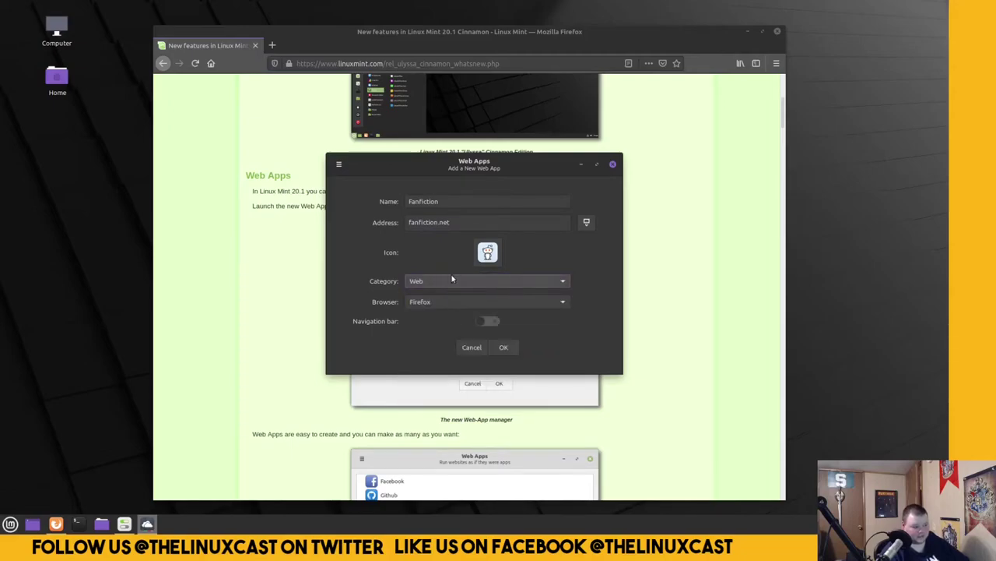
- Give the app the calibre-ebook-edit book icon, found by searching 'book'
click(487, 254)
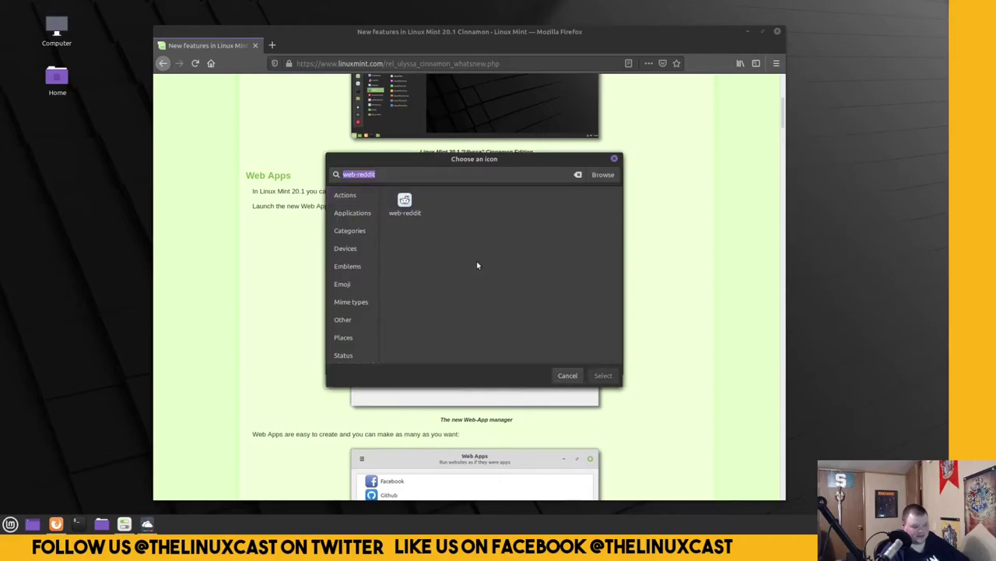
click(569, 375)
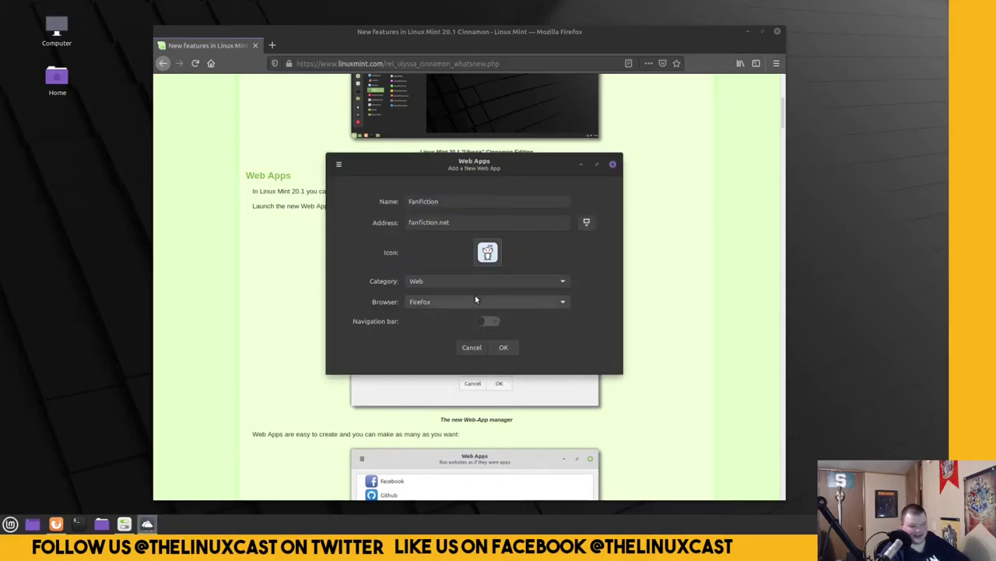
click(587, 225)
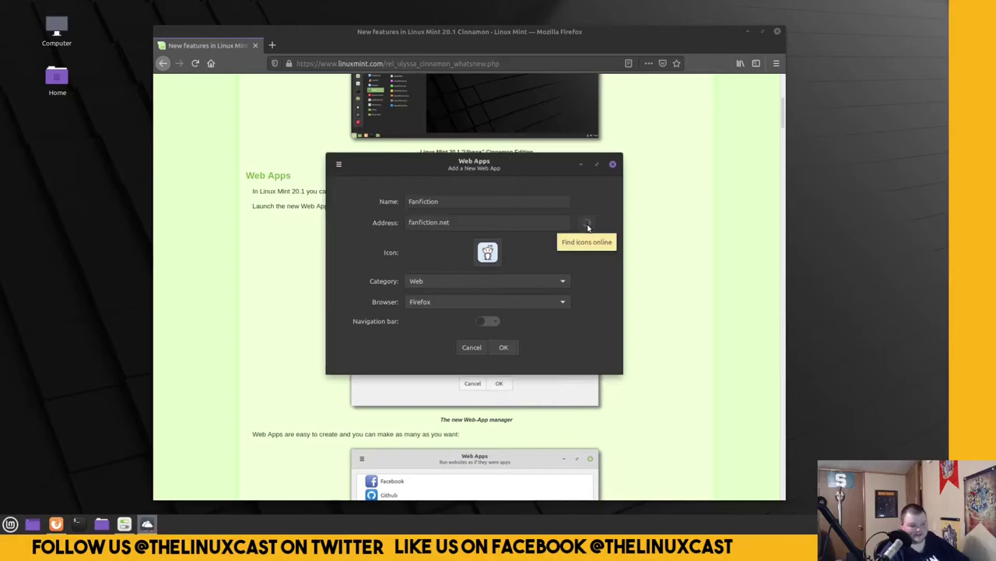
click(488, 252)
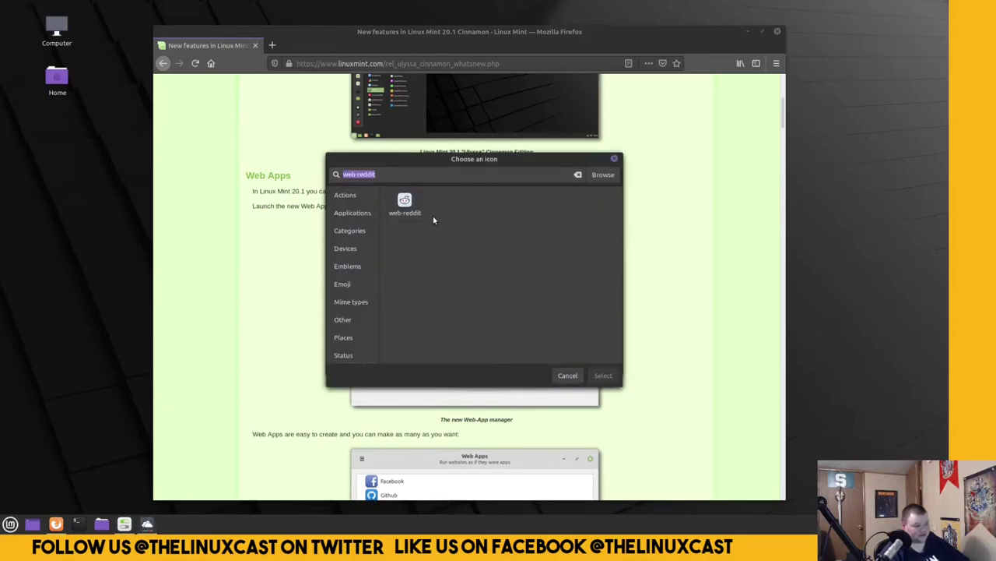
text(book)
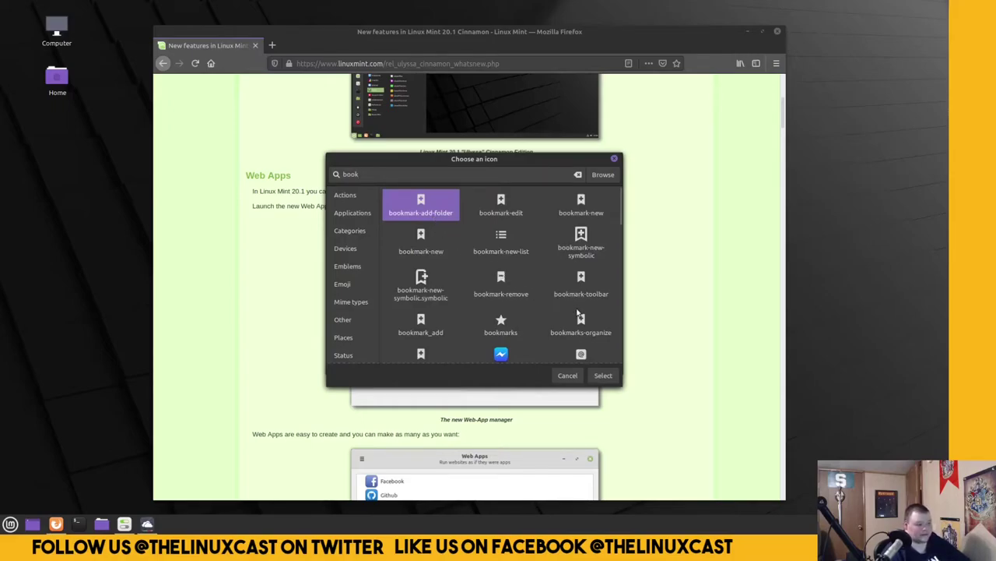
scroll(579, 311, down, 3)
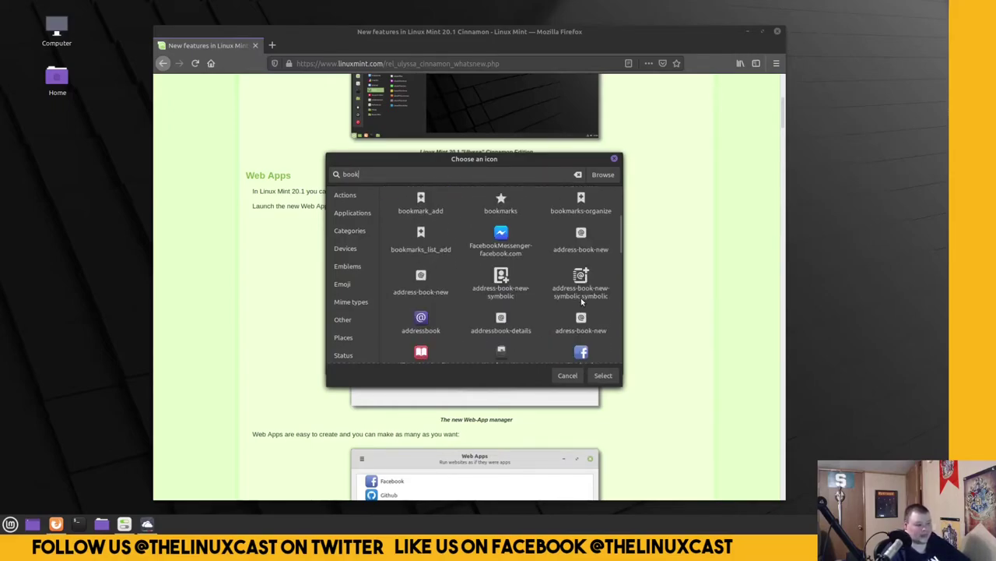
scroll(582, 302, down, 2)
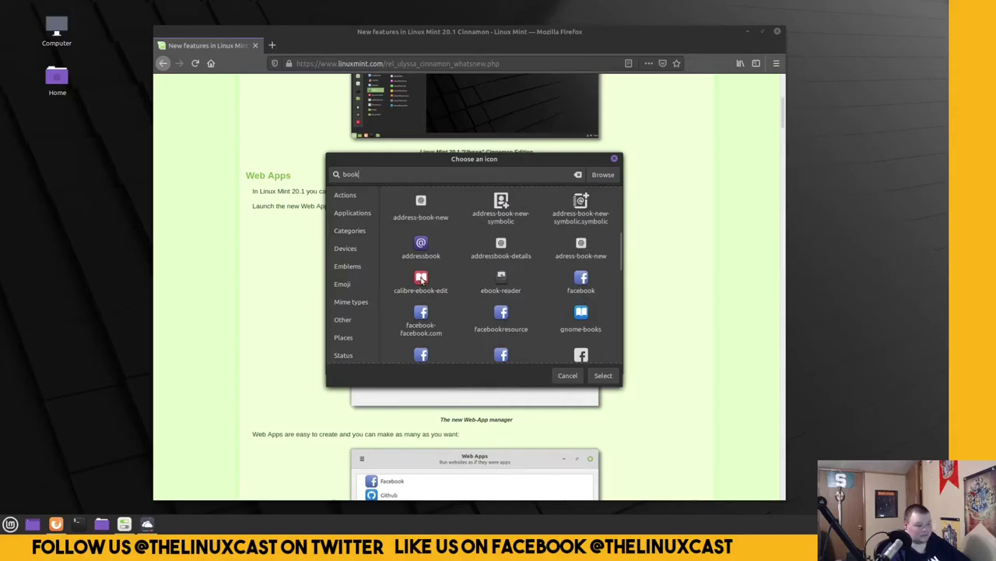
click(421, 280)
click(603, 375)
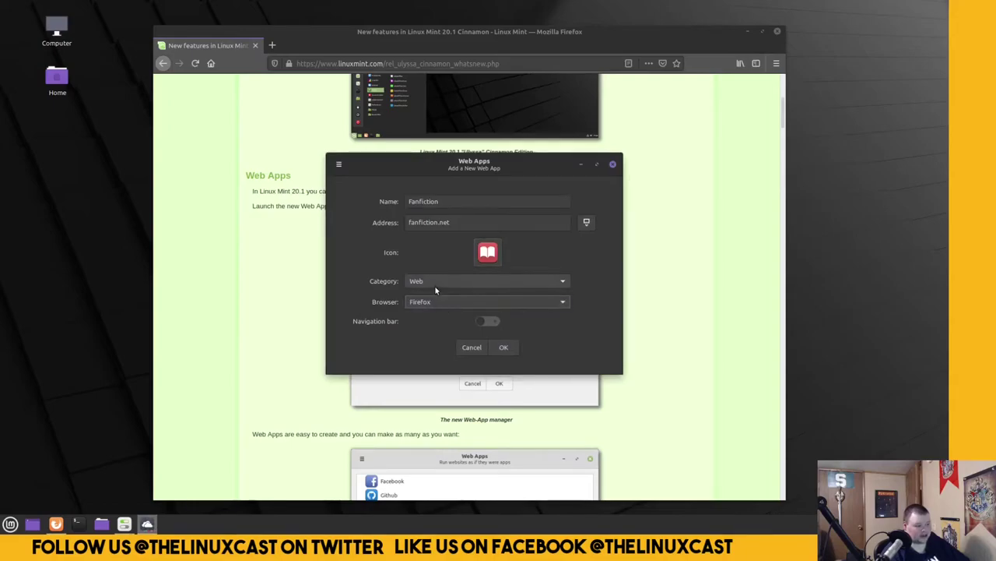
- Toggle the Navigation bar option and save the Fanfiction web app
click(489, 322)
click(488, 320)
click(502, 348)
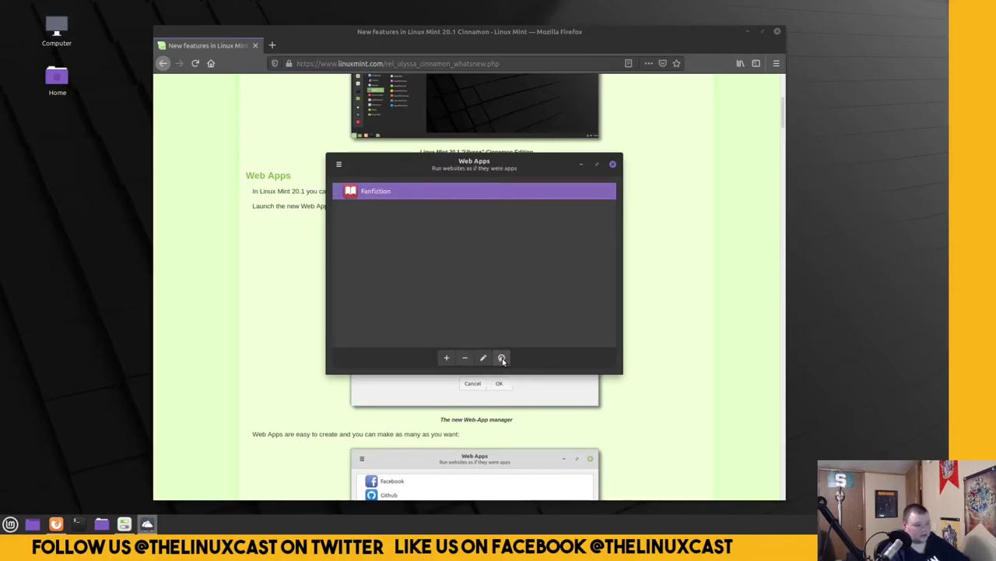
- Launch the Fanfiction web app, pin it to the panel, then close its window
click(502, 358)
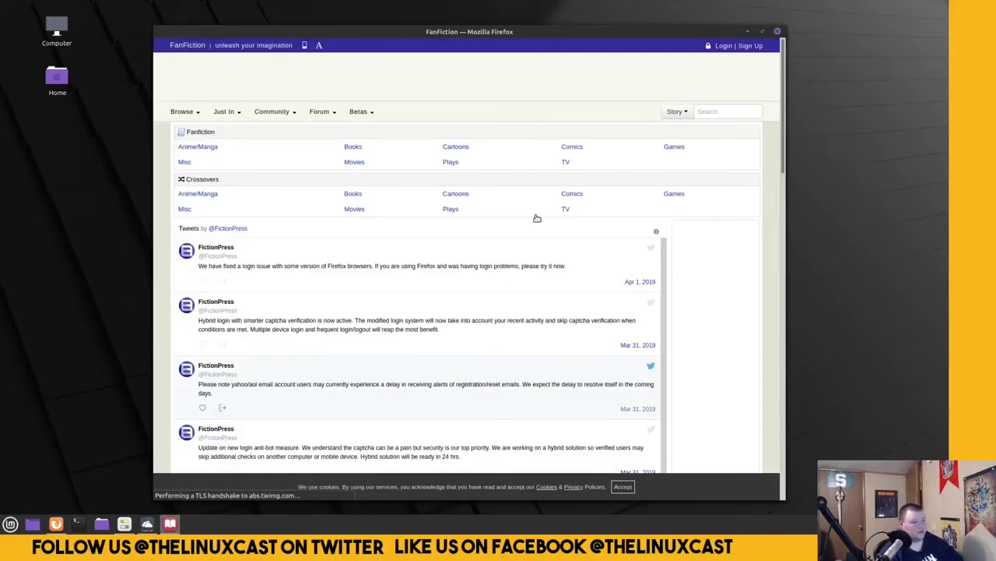
mouse_move(639, 38)
mouse_down()
mouse_move(722, 48)
mouse_move(654, 31)
mouse_up()
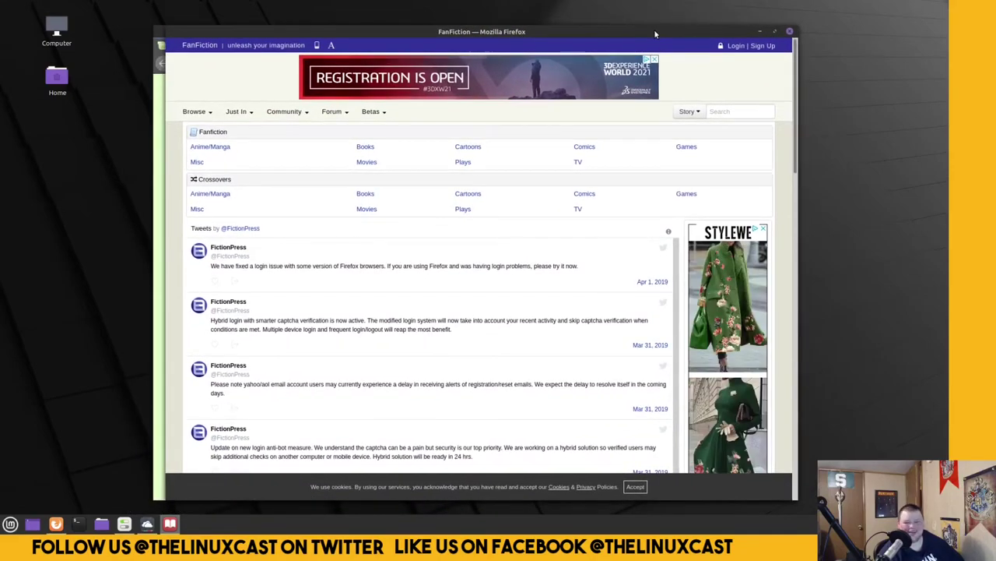
right_click(170, 525)
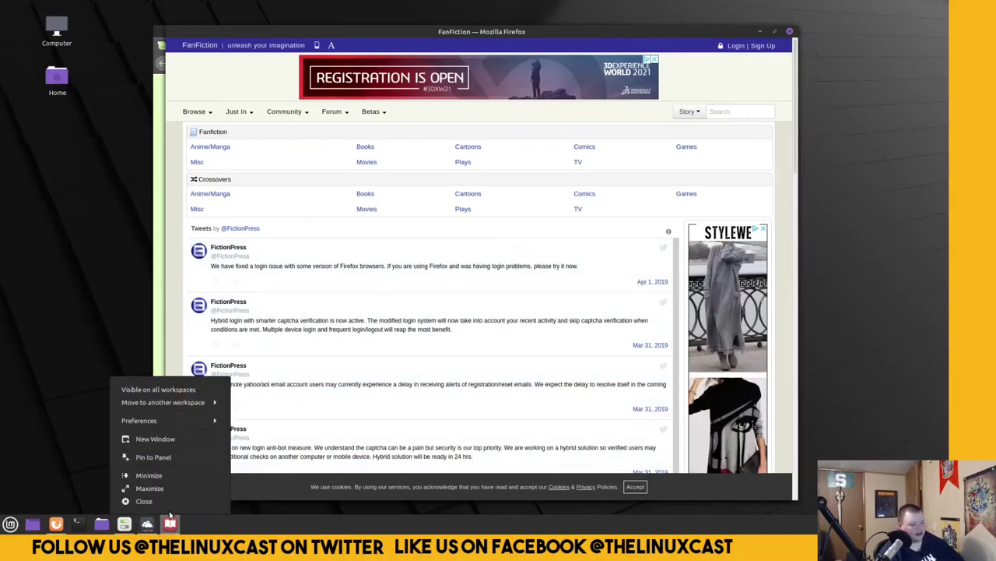
click(164, 458)
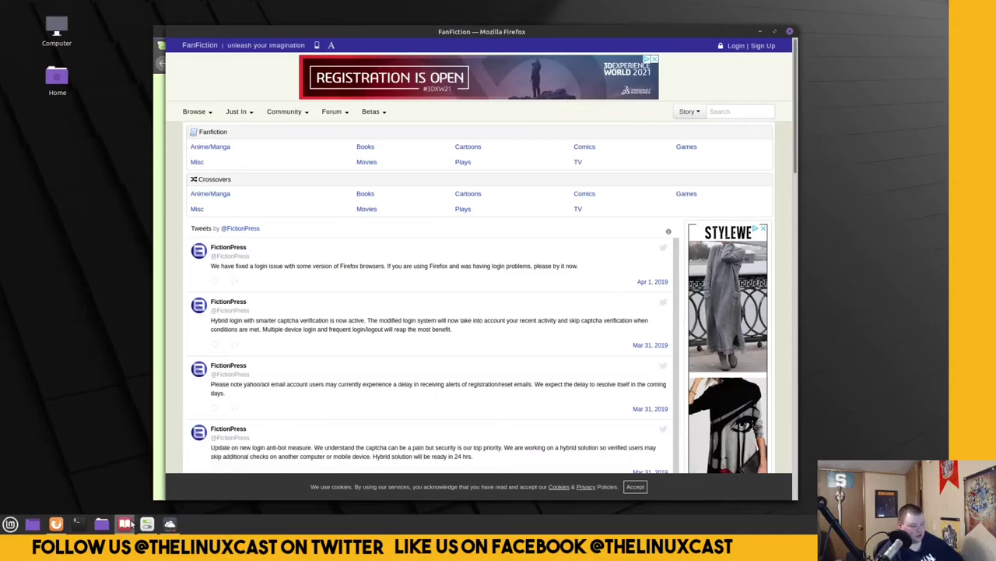
scroll(372, 302, down, 5)
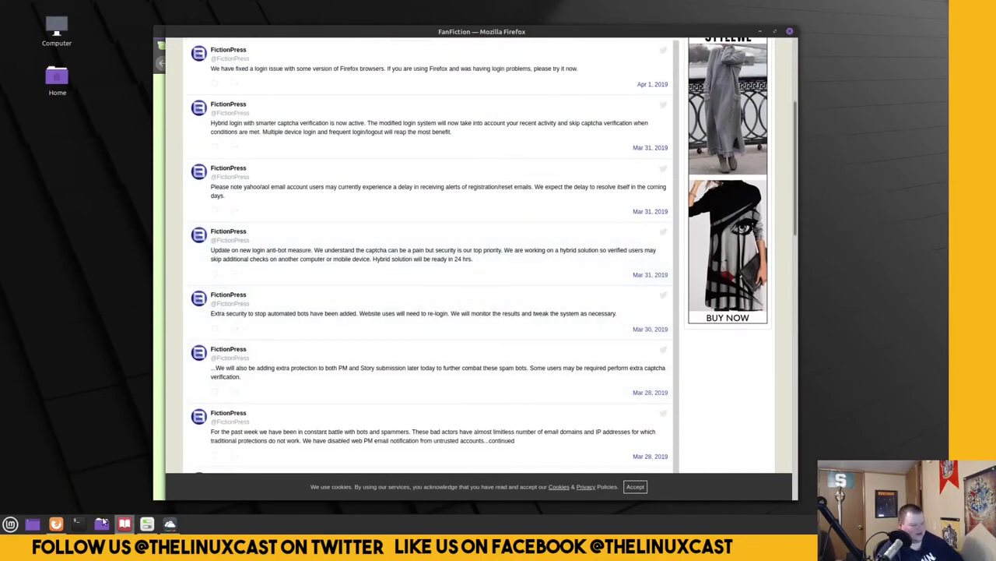
mouse_move(113, 521)
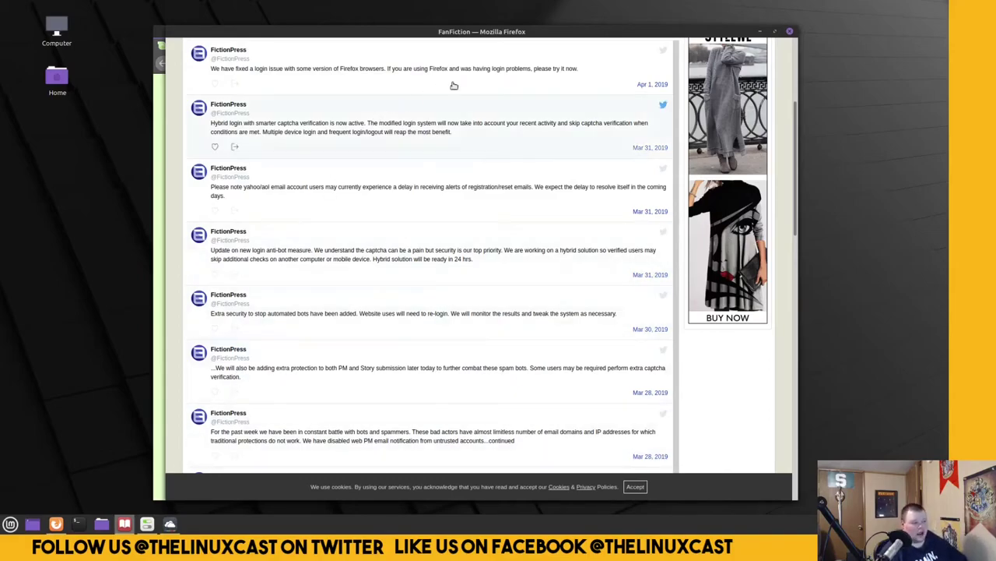
click(789, 31)
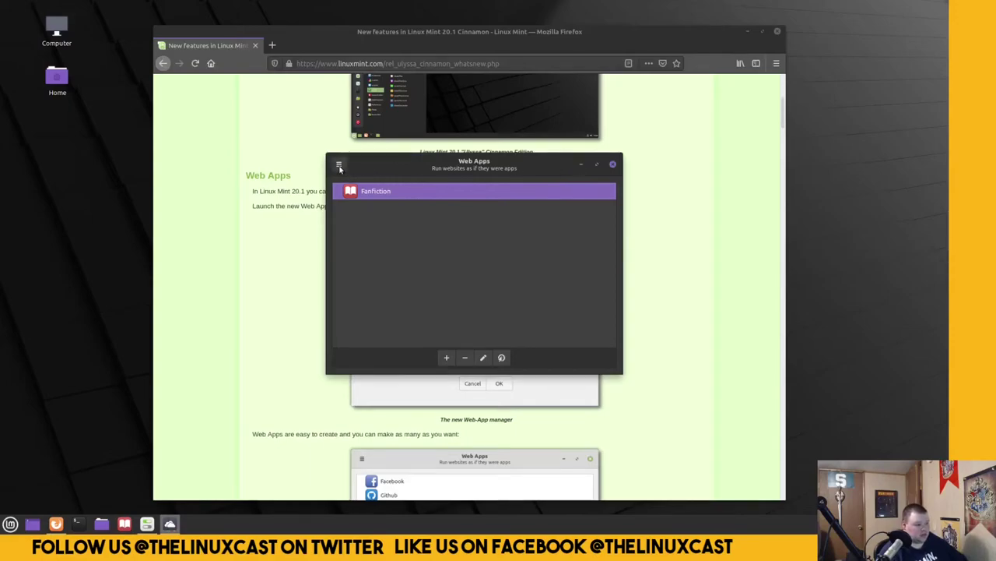
- Open the Web Apps project website from its About box and scroll to the README FAQ
click(339, 165)
click(352, 198)
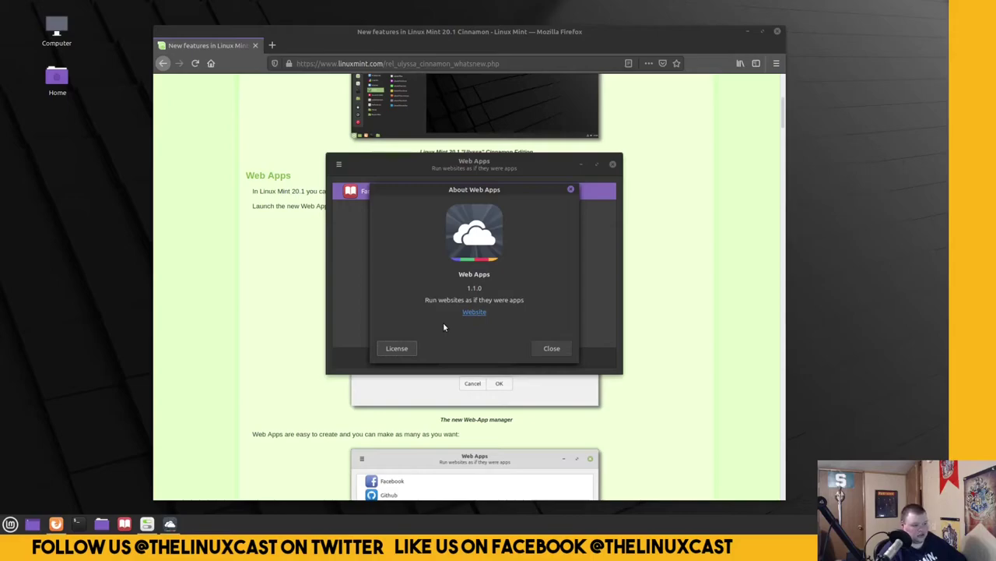
click(474, 312)
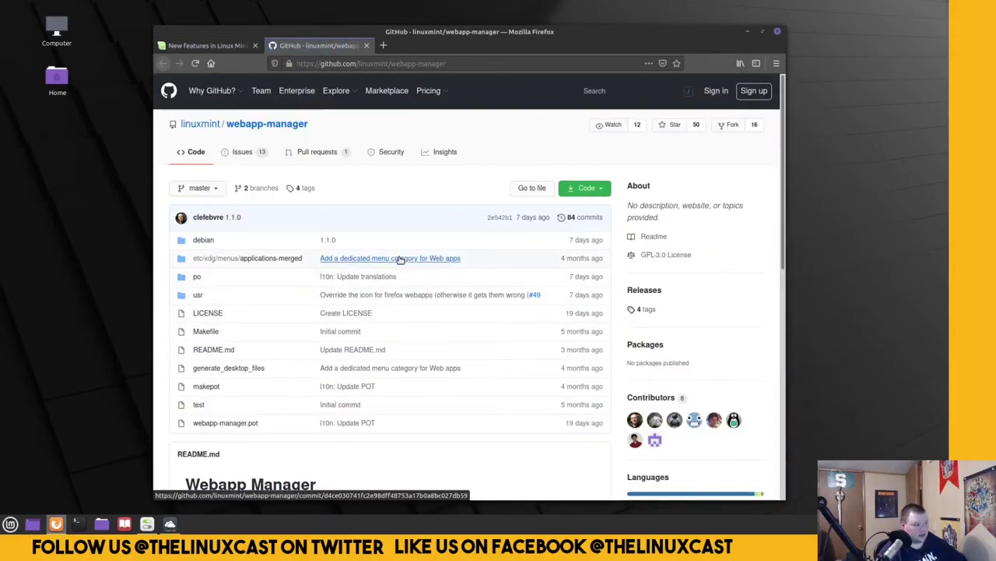
scroll(399, 260, down, 6)
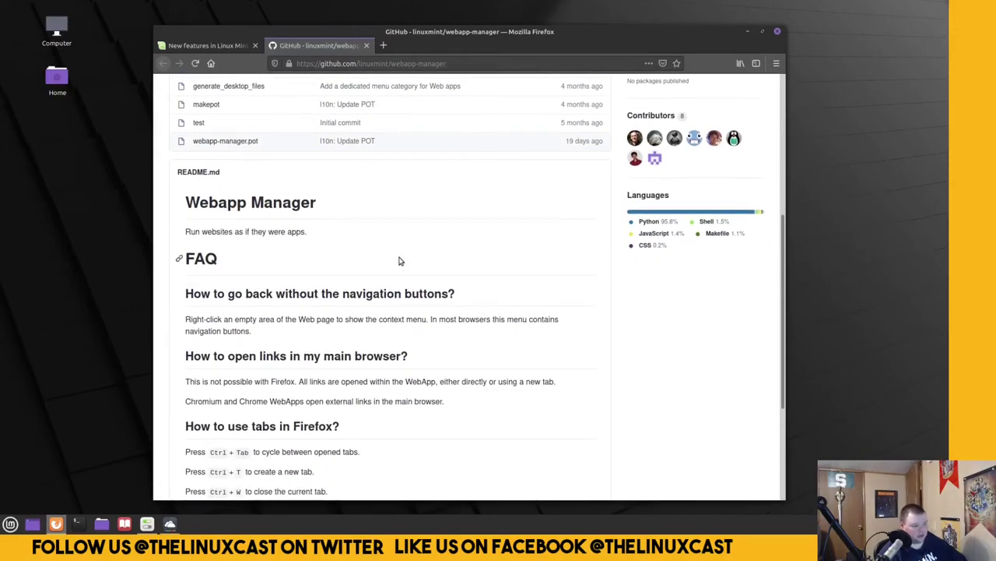
scroll(399, 261, down, 4)
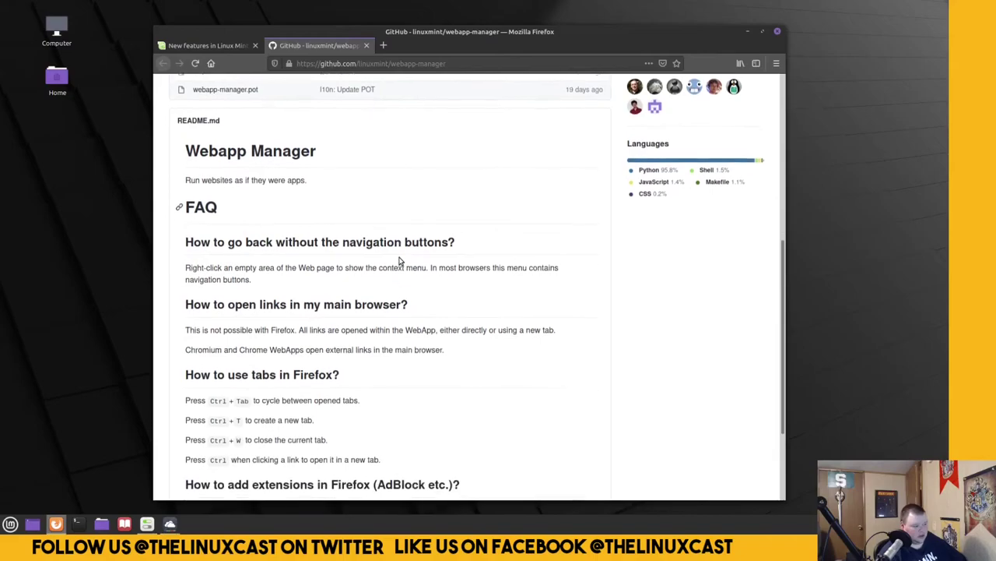
scroll(400, 261, down, 1)
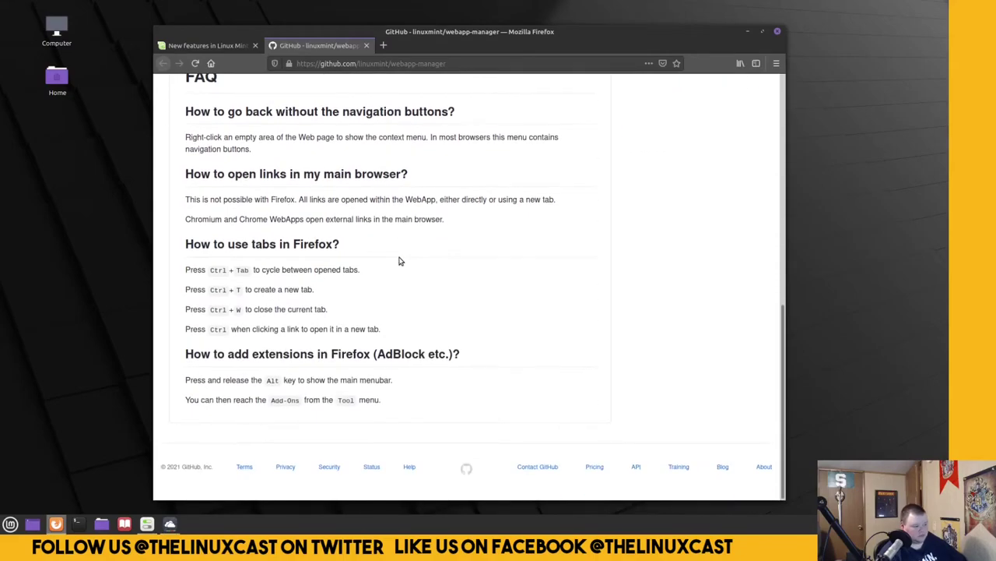
scroll(399, 260, up, 3)
scroll(399, 261, down, 3)
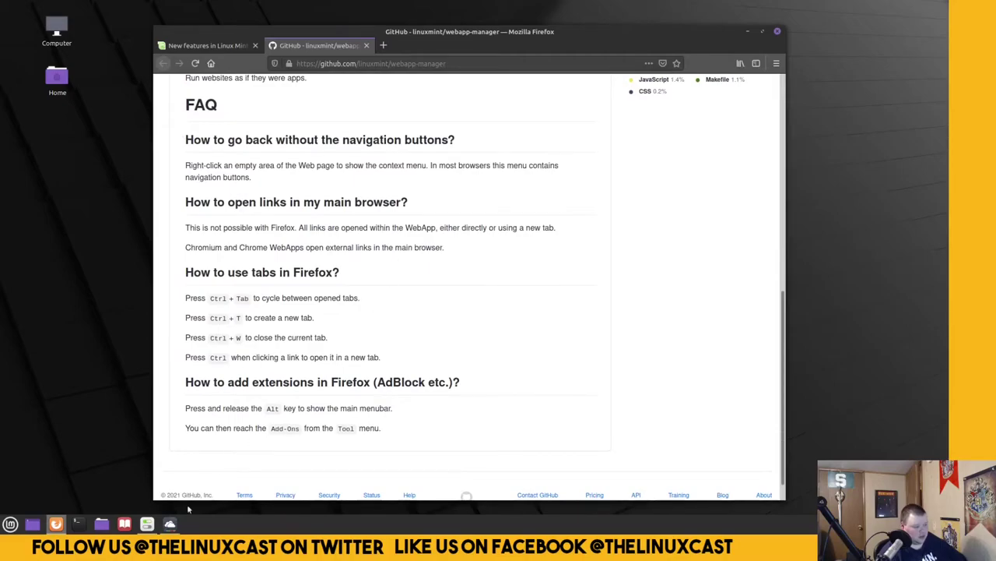
- Launch the pinned FanFiction app, dismiss the DNS notice, close it, and return to Web Apps
click(125, 523)
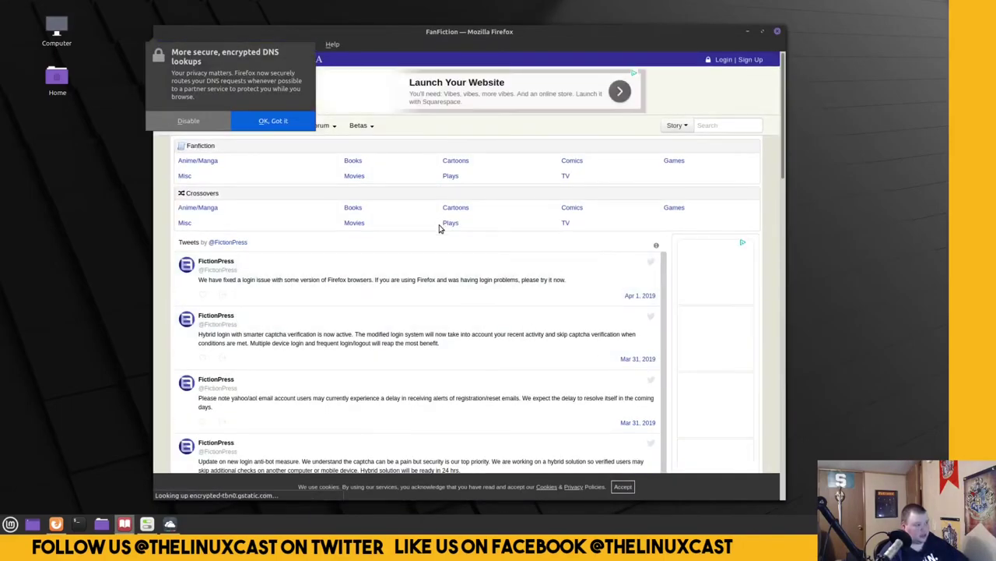
click(274, 122)
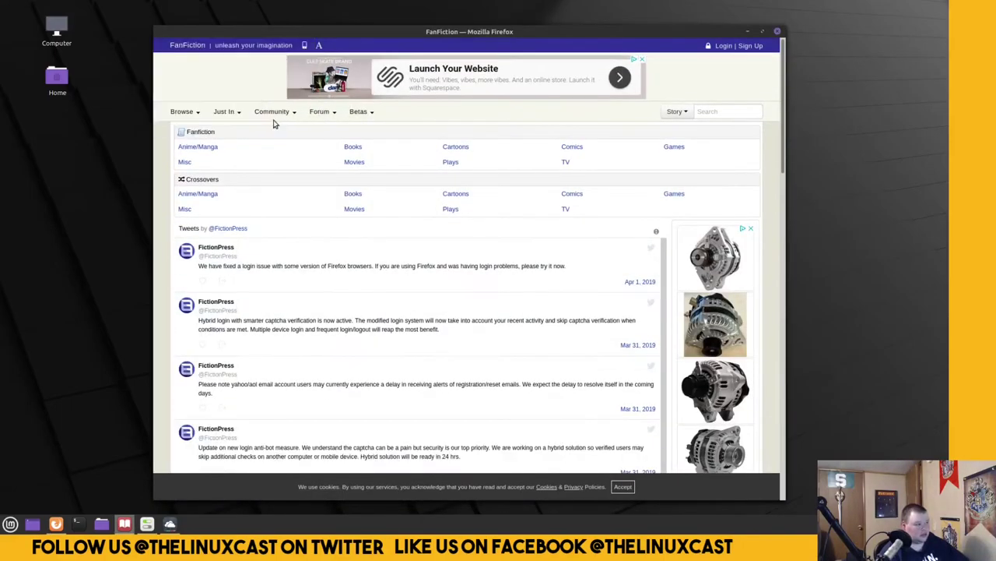
key(alt)
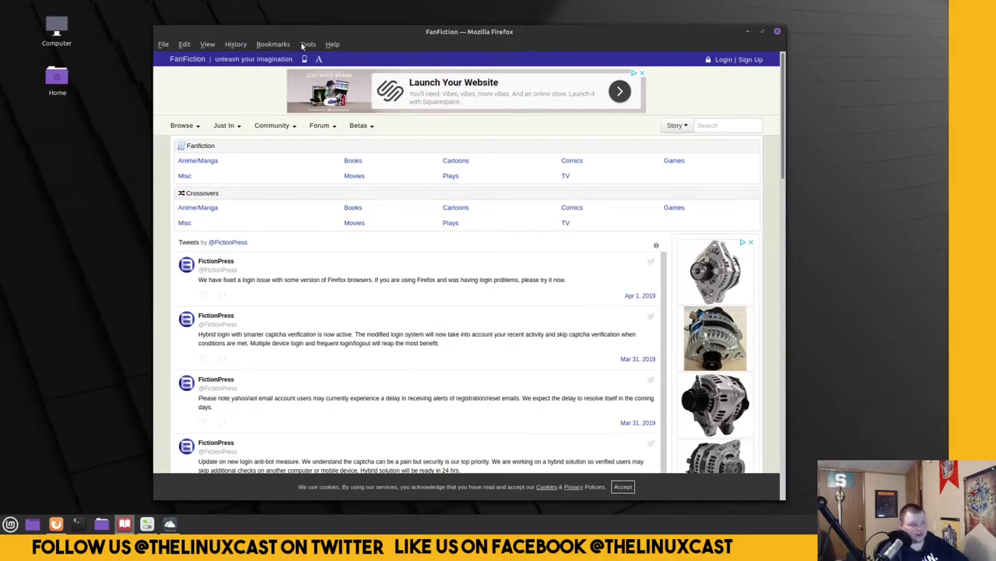
drag(407, 31, 484, 476)
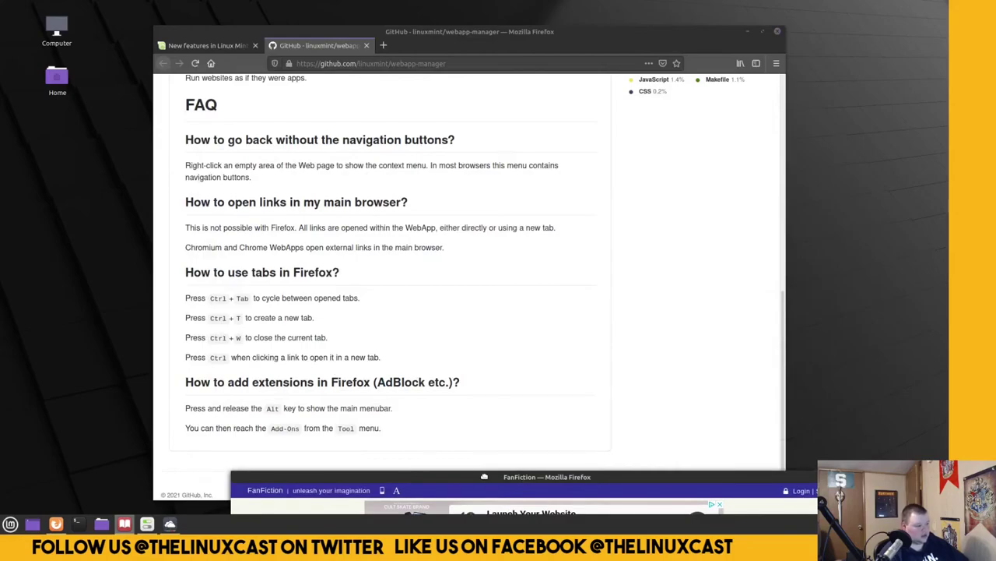
drag(485, 477, 435, 67)
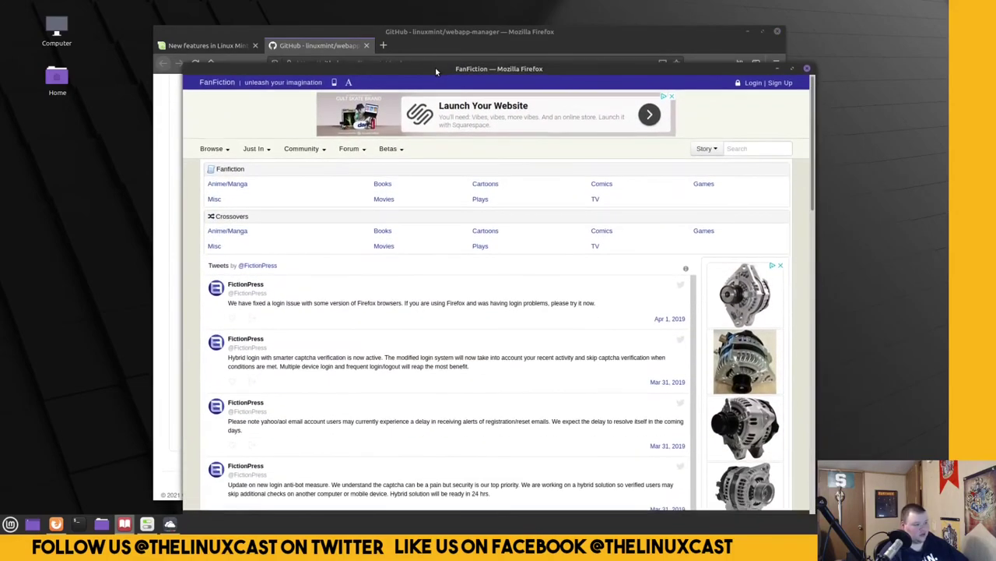
click(807, 69)
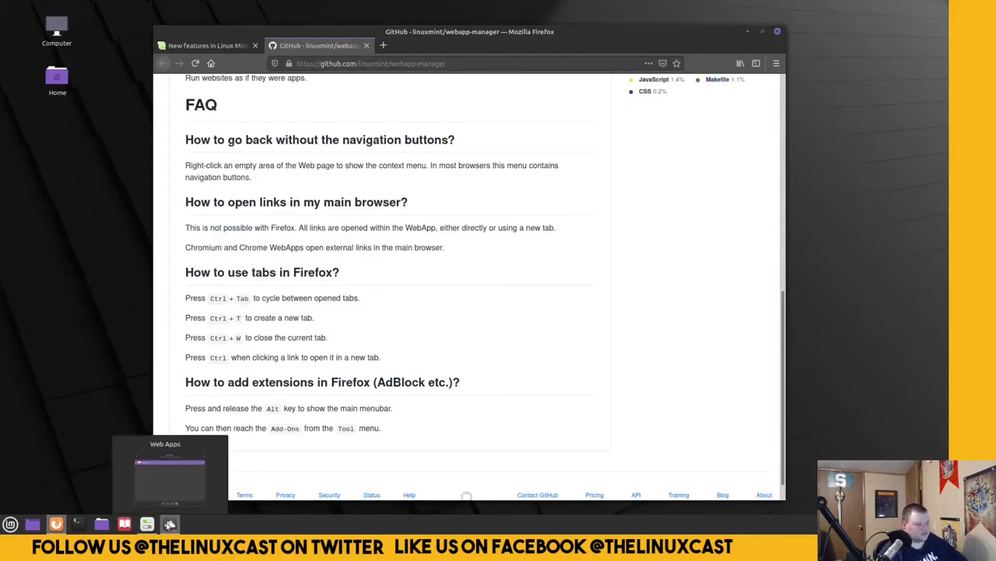
click(169, 523)
- Dismiss the Web Apps About box, close the Web Apps manager and the GitHub tab
click(548, 348)
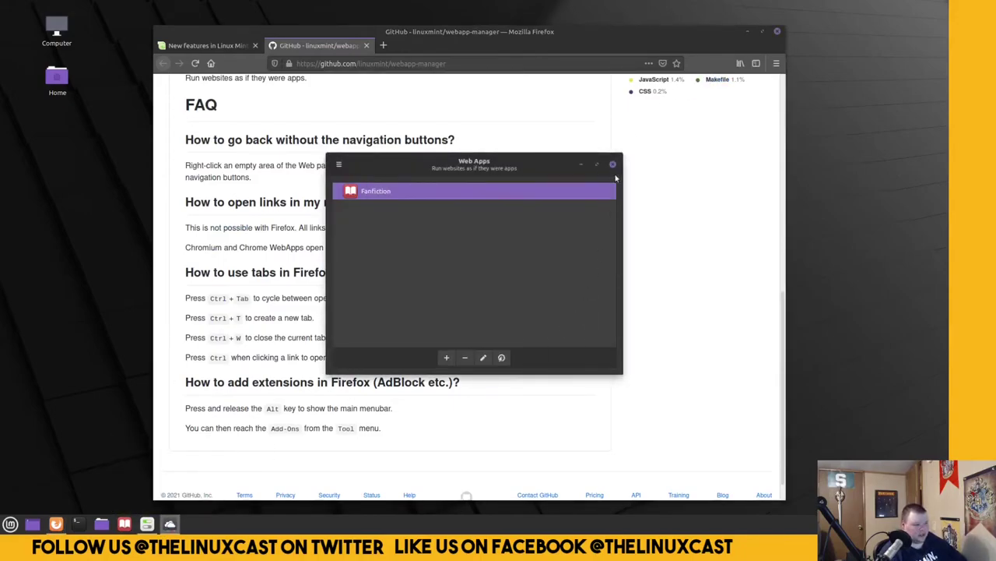
click(613, 163)
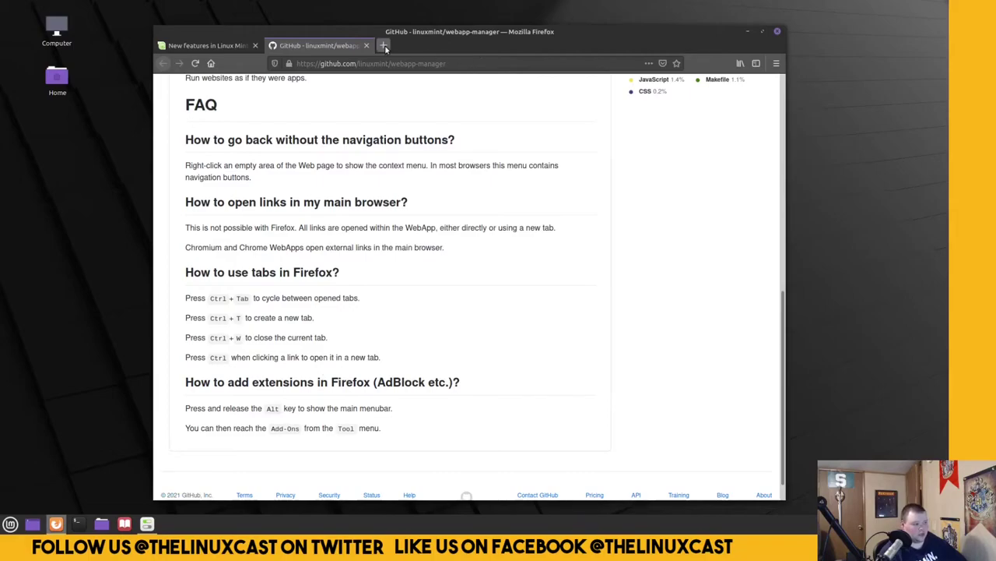
click(366, 45)
- Scroll the Linux Mint 20.1 release notes down to the Hypnotix section
scroll(327, 314, down, 1)
scroll(328, 314, down, 8)
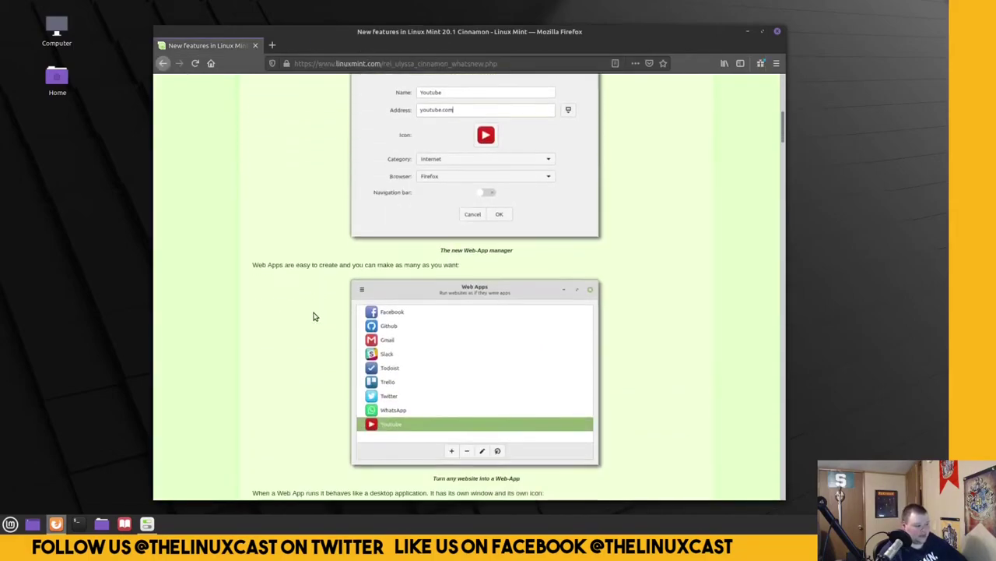
scroll(315, 316, down, 5)
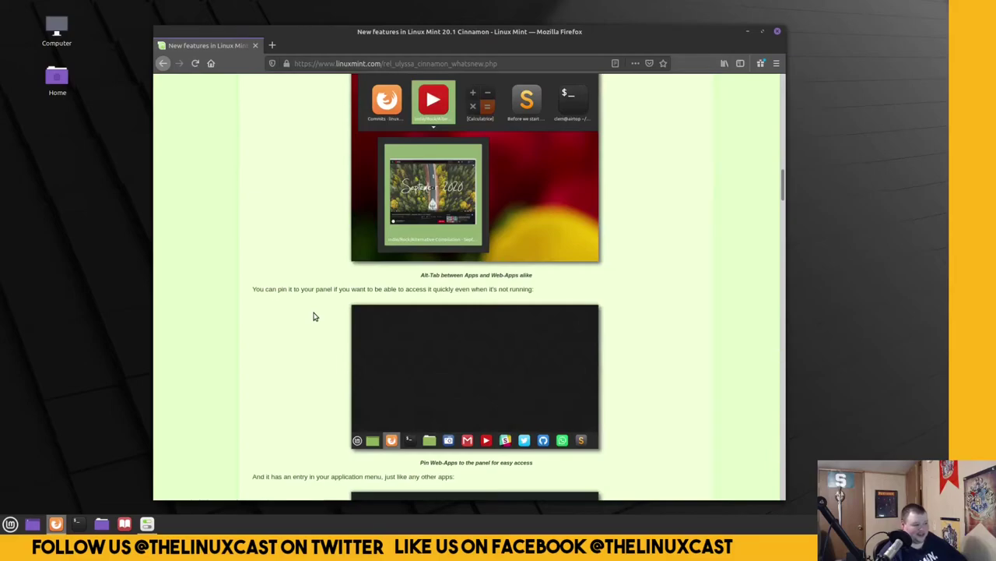
scroll(314, 316, up, 2)
scroll(315, 316, up, 1)
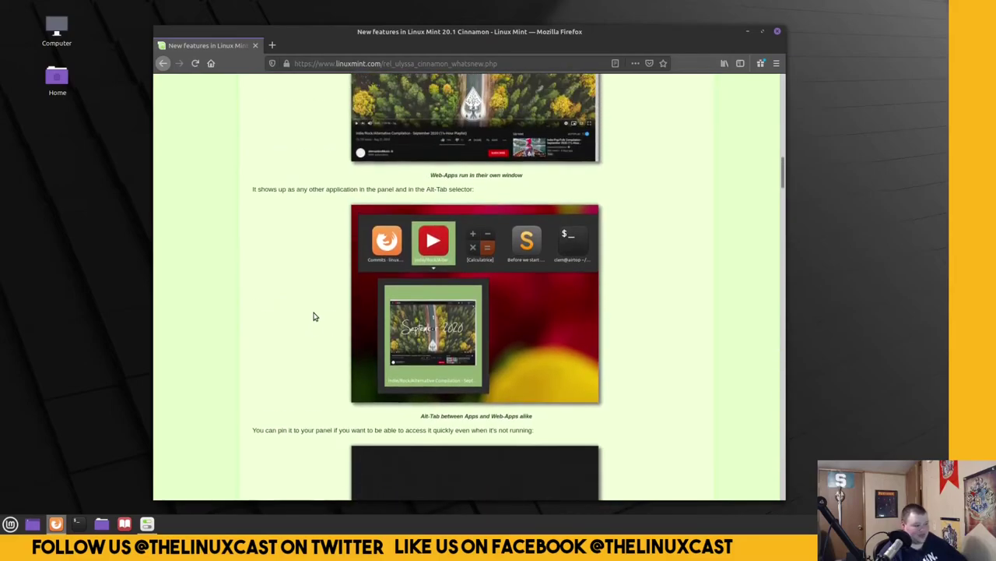
scroll(313, 316, down, 10)
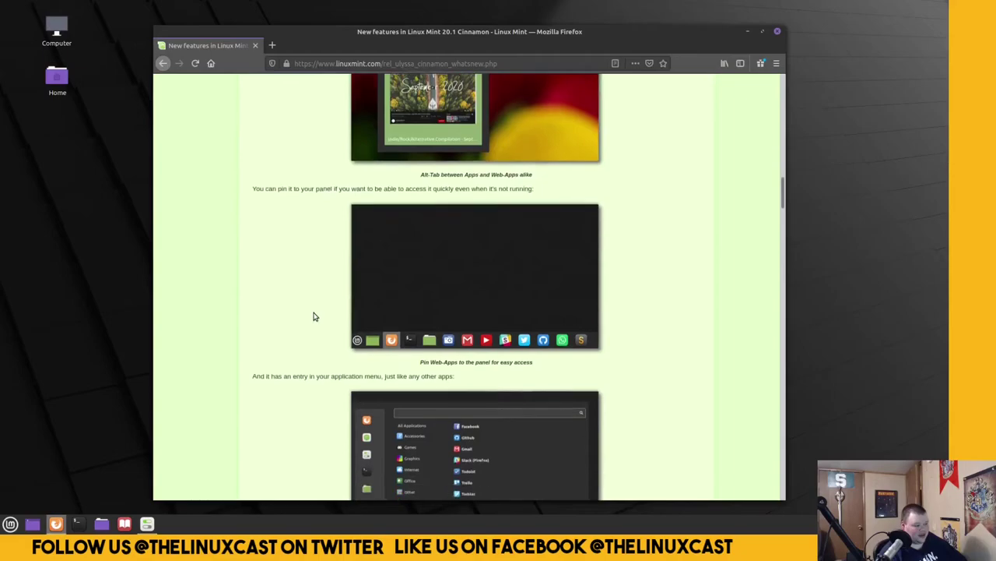
scroll(314, 316, down, 5)
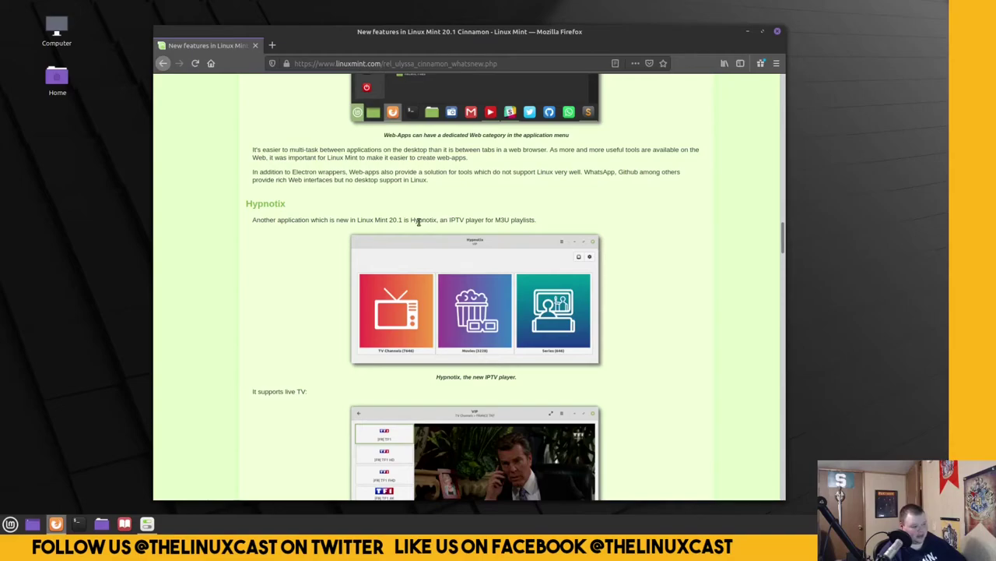
- Launch Hypnotix by searching 'hy' in the Menu and open the USA TV Channels group
click(9, 526)
text(hy)
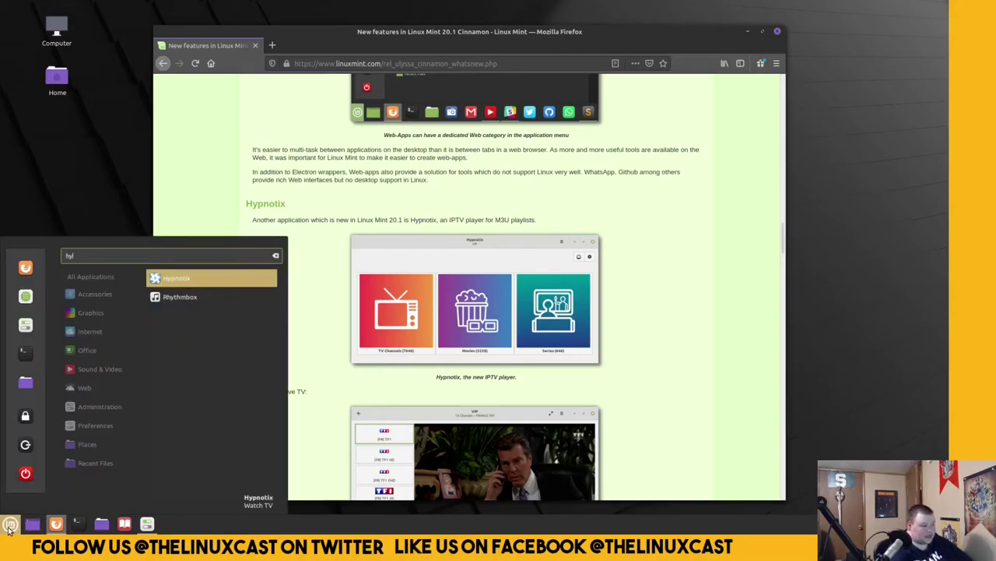
key(Return)
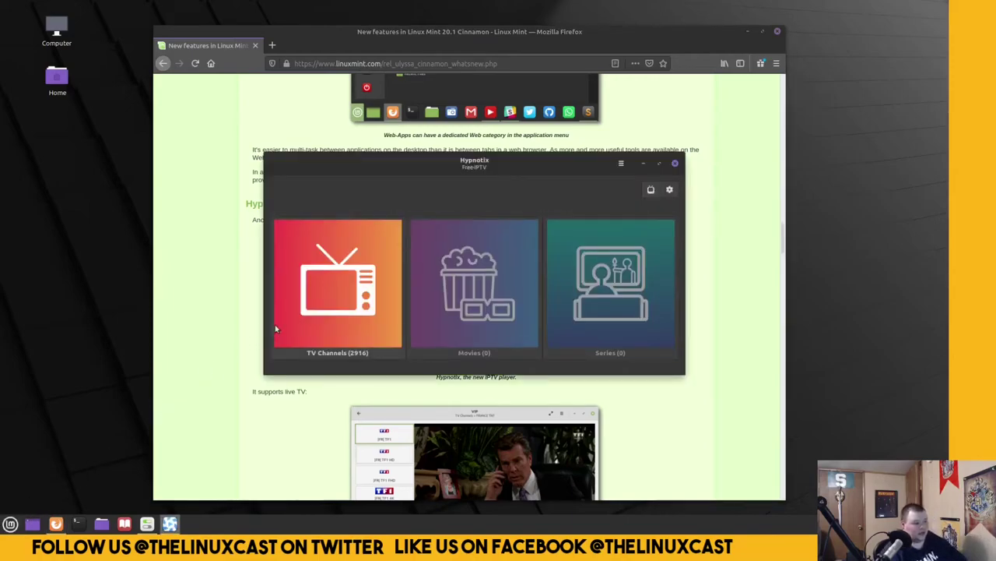
click(350, 289)
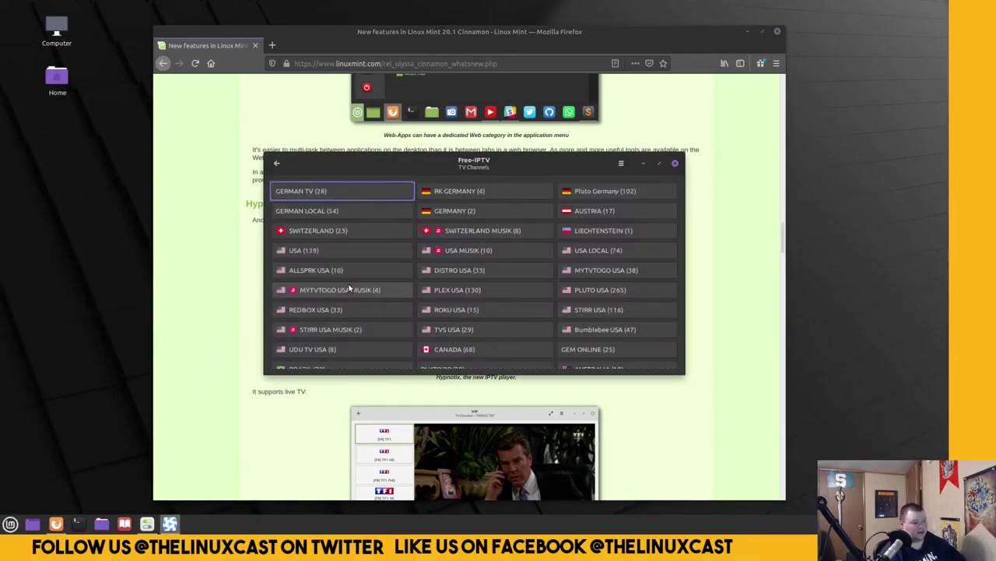
click(312, 249)
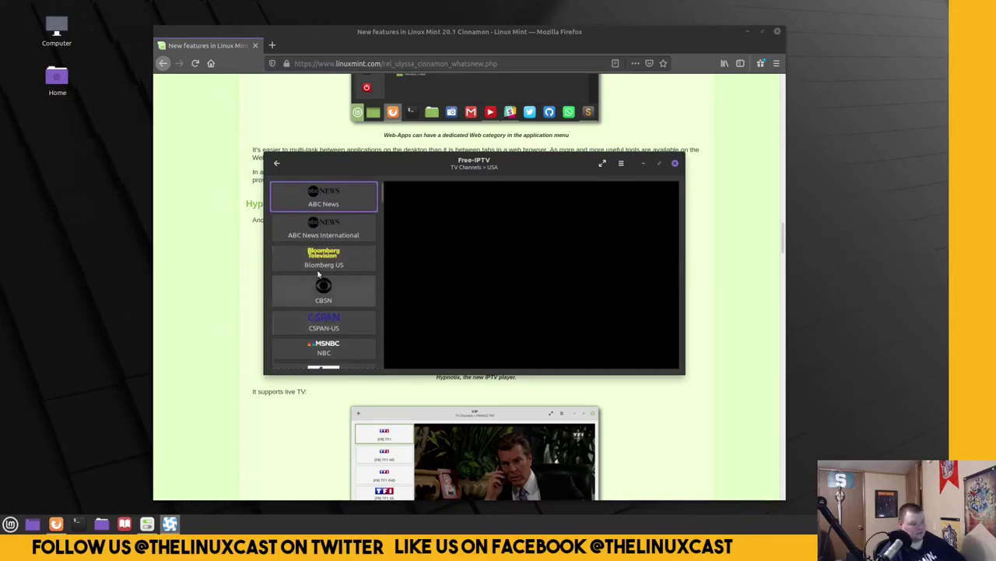
- Play ABC News and move its mpv video window to the lower right
click(334, 203)
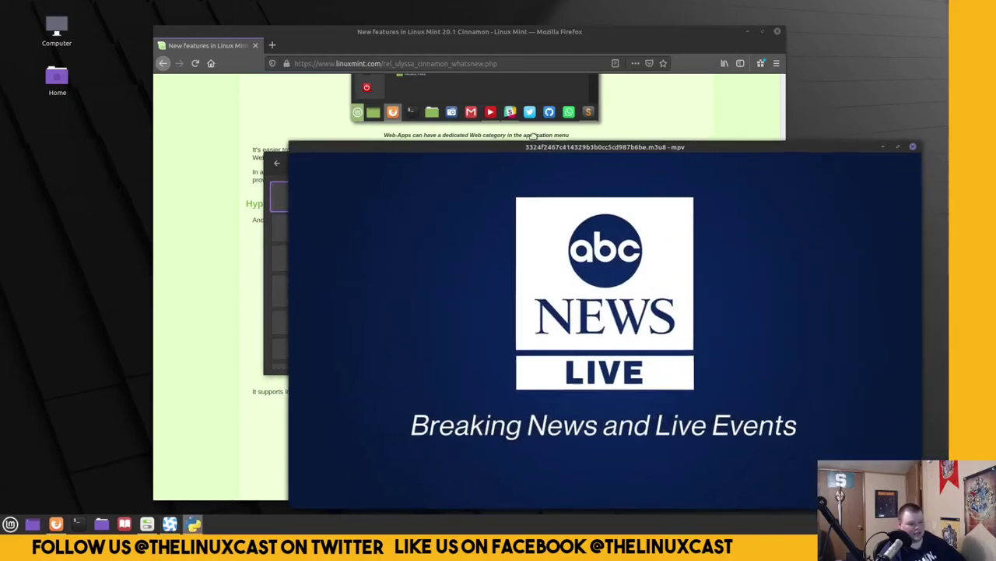
mouse_move(416, 256)
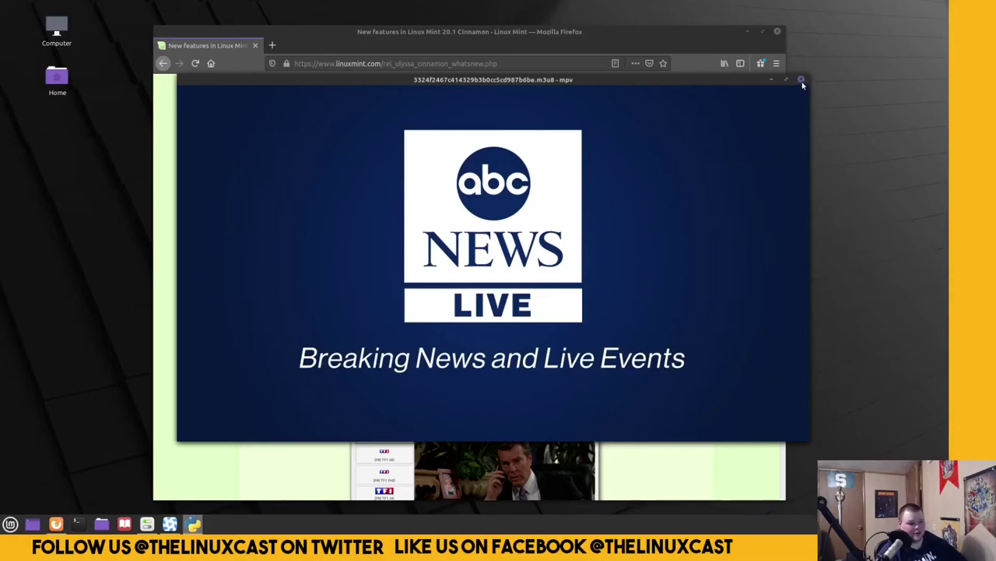
drag(555, 79, 705, 278)
- Move Hypnotix left, play The Weather Channel, then switch to 30A TV
drag(506, 165, 330, 190)
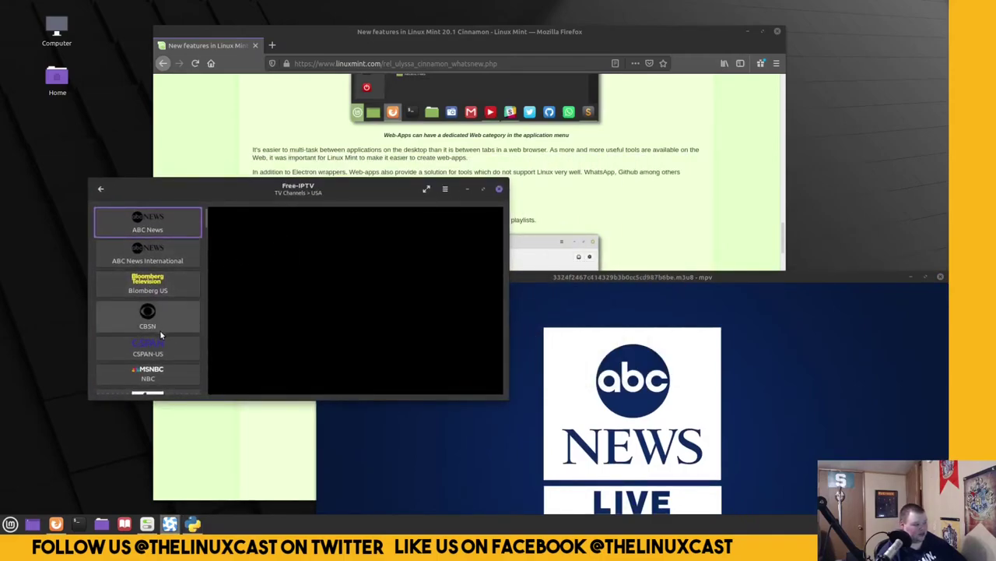
scroll(183, 280, down, 6)
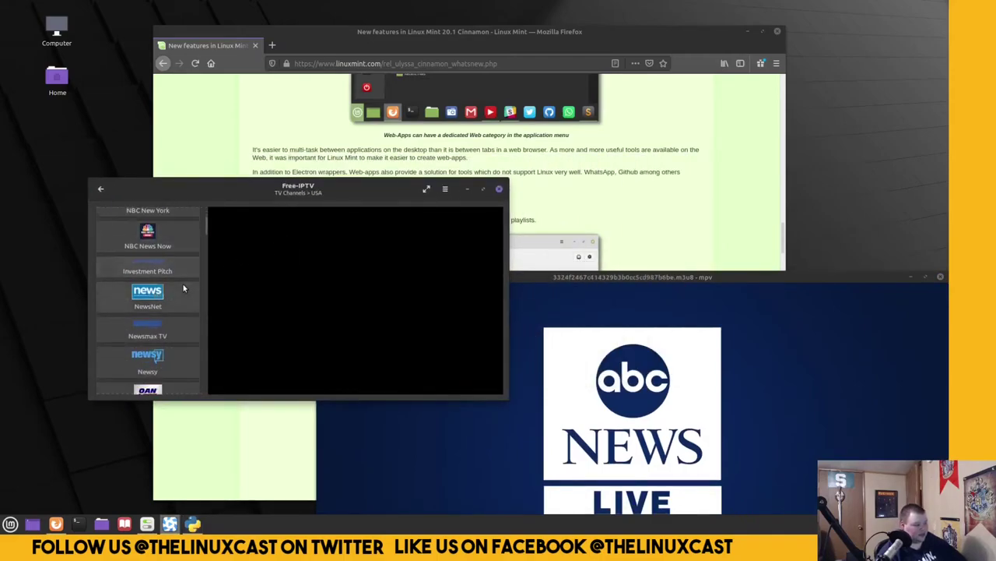
scroll(184, 288, down, 3)
scroll(183, 288, down, 4)
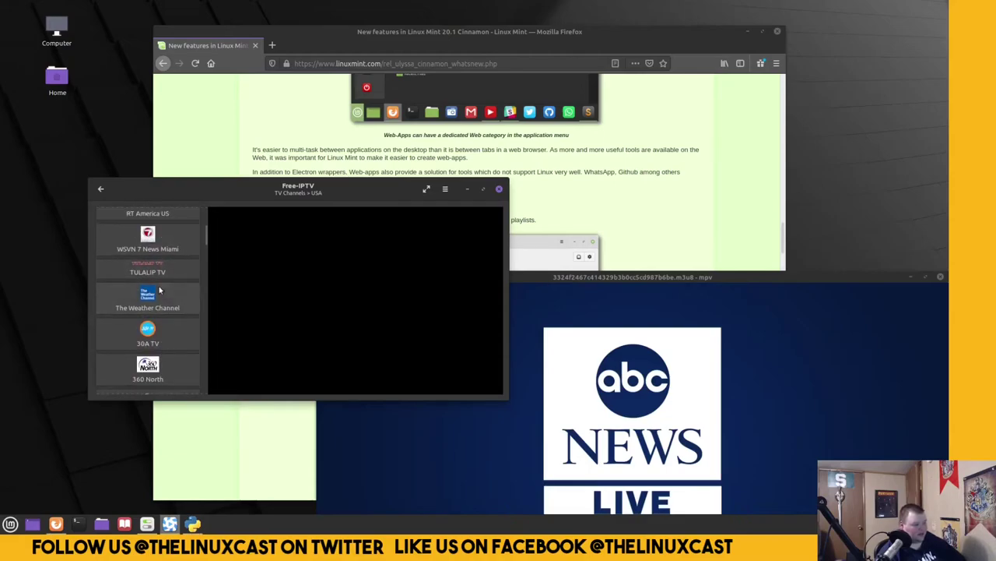
click(153, 308)
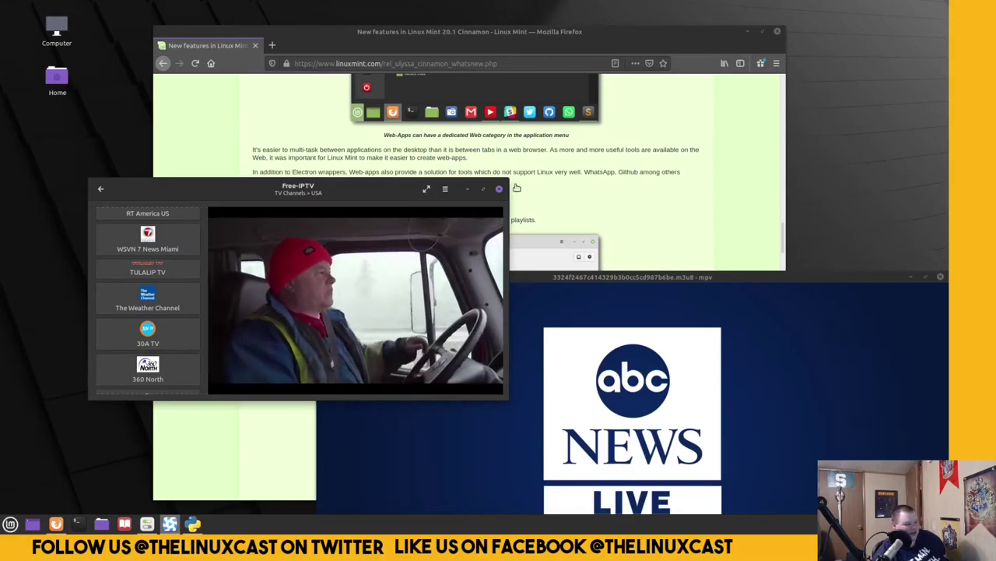
click(147, 334)
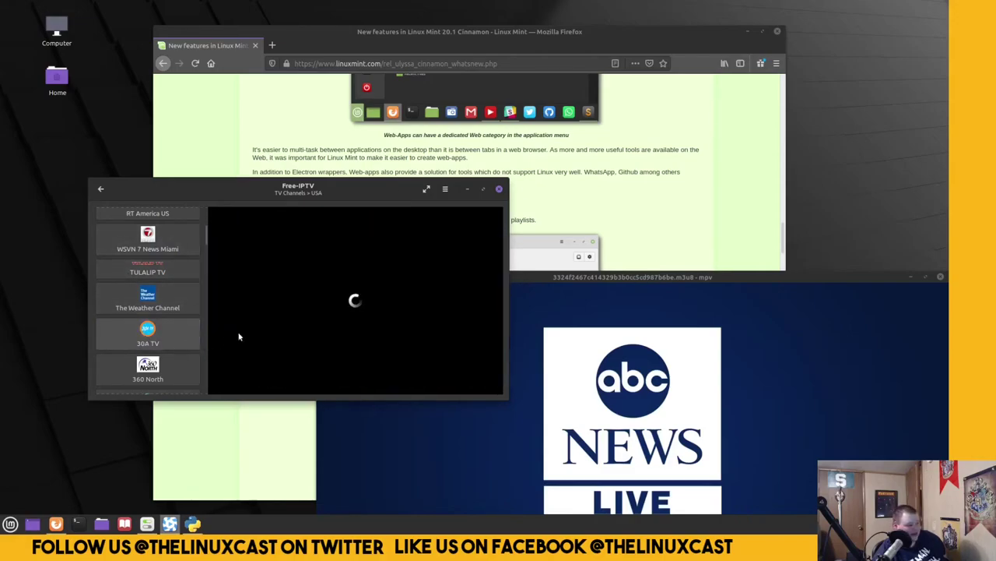
- Close Hypnotix and scroll the release notes past Favorites to the Cinnamon 4.8 heading
click(499, 188)
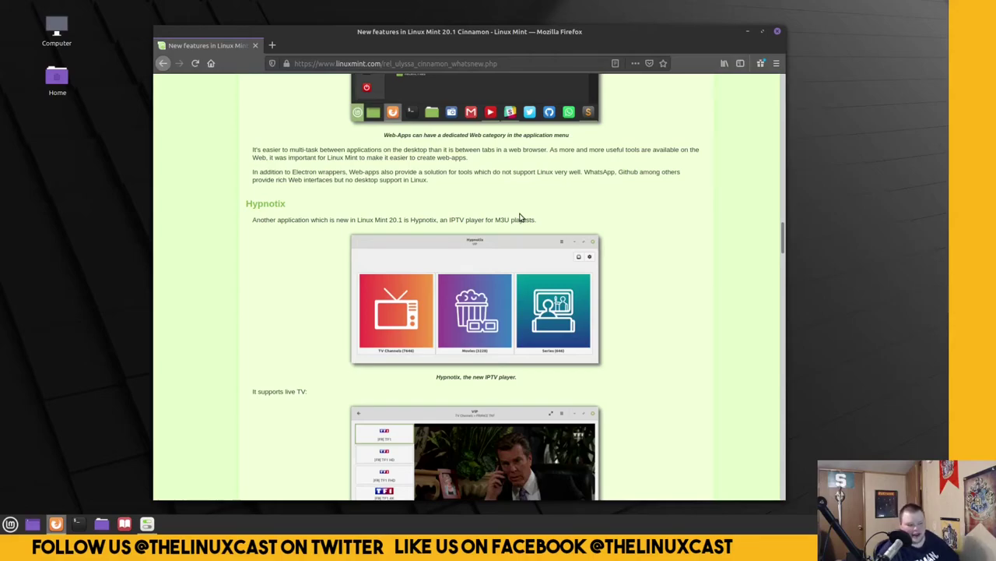
scroll(514, 230, down, 10)
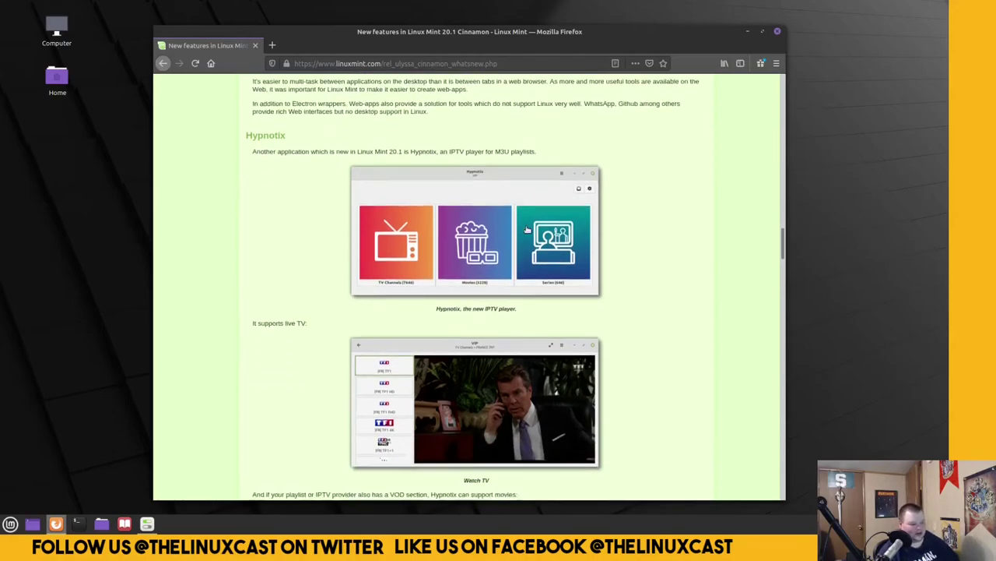
scroll(529, 230, down, 10)
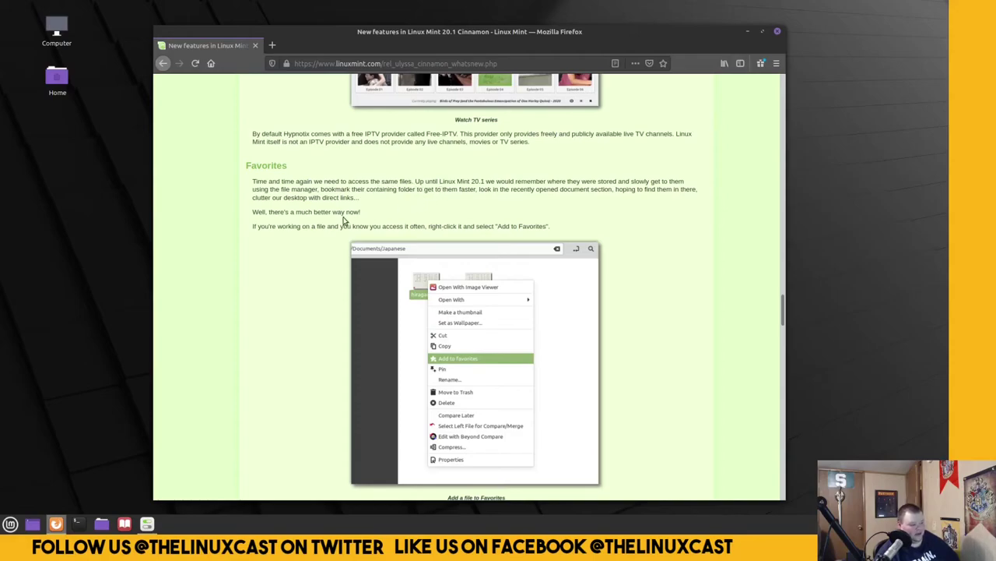
scroll(333, 223, down, 10)
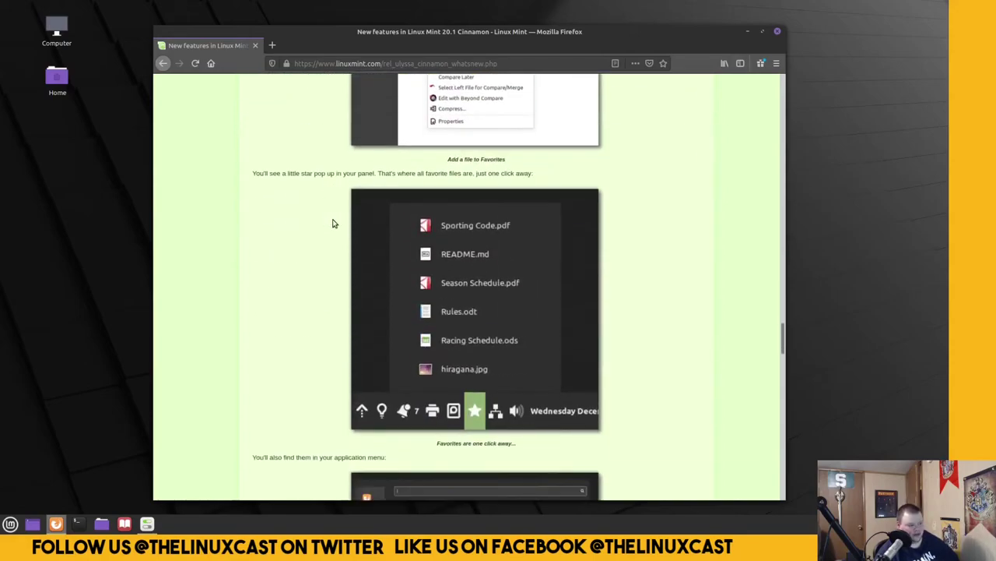
scroll(333, 223, down, 5)
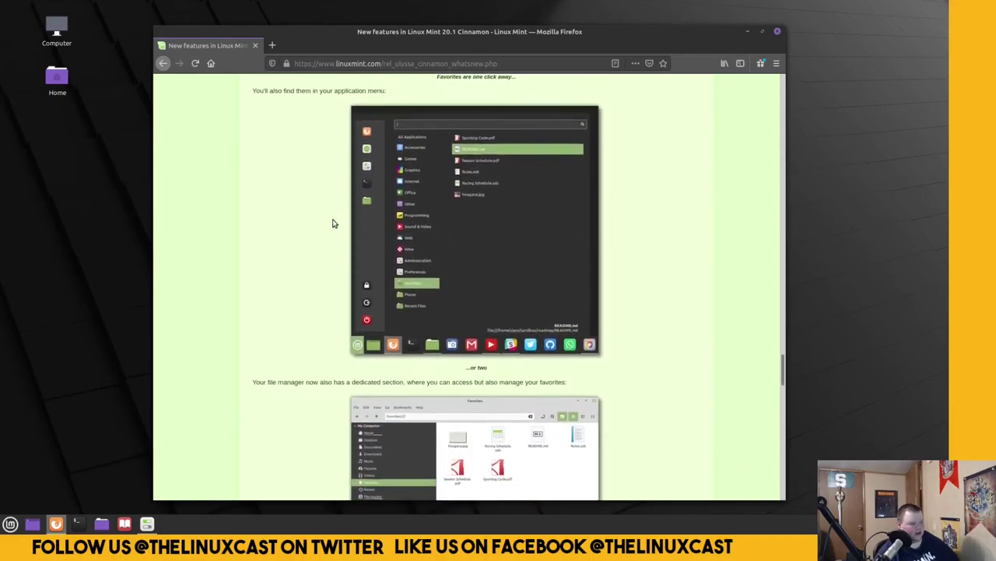
scroll(332, 224, up, 3)
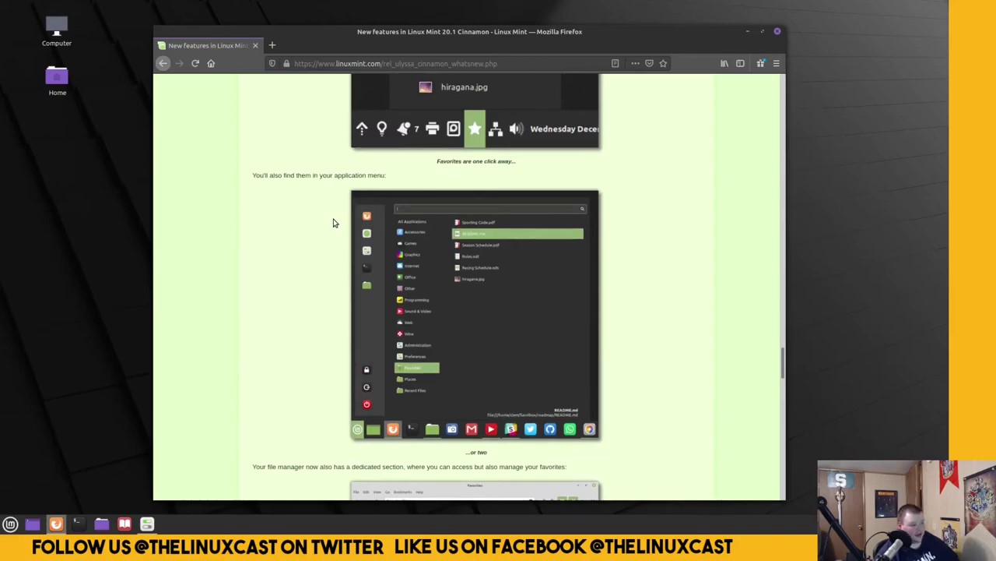
scroll(333, 224, down, 10)
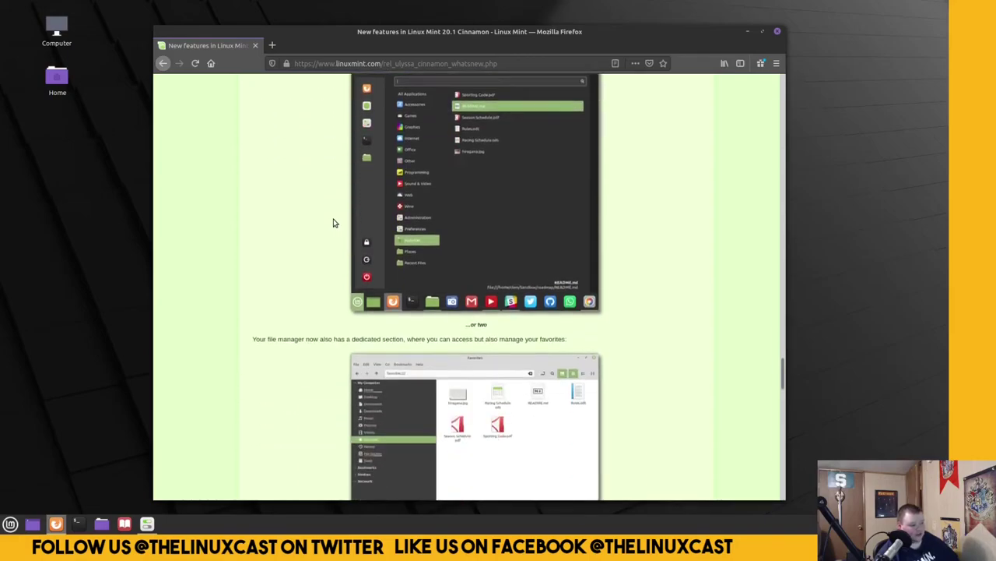
scroll(333, 223, down, 6)
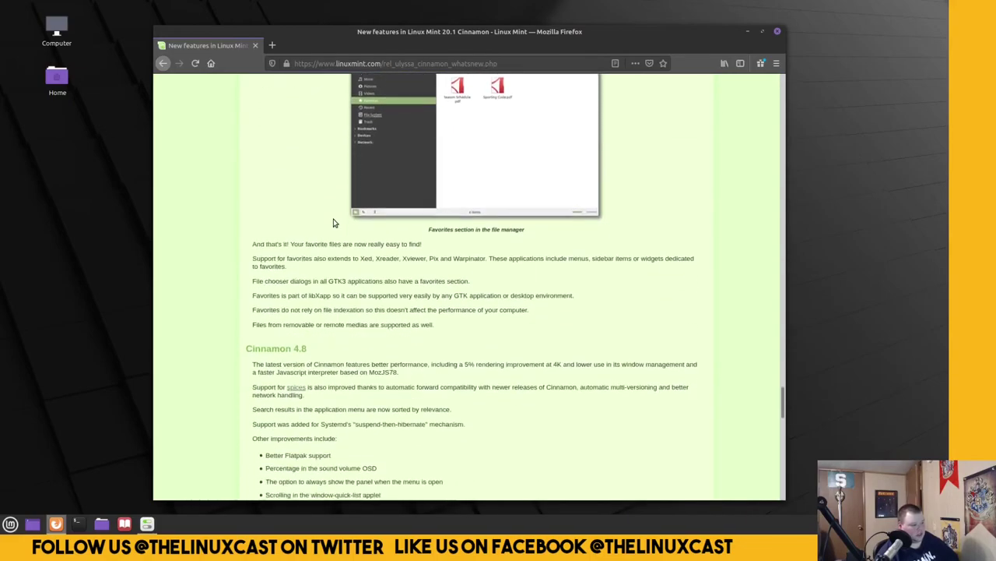
- Zoom the release notes to 150% and read into the Cinnamon 4.8 section
key(ctrl+plus)
key(ctrl+plus)
key(ctrl+plus)
key(ctrl+plus)
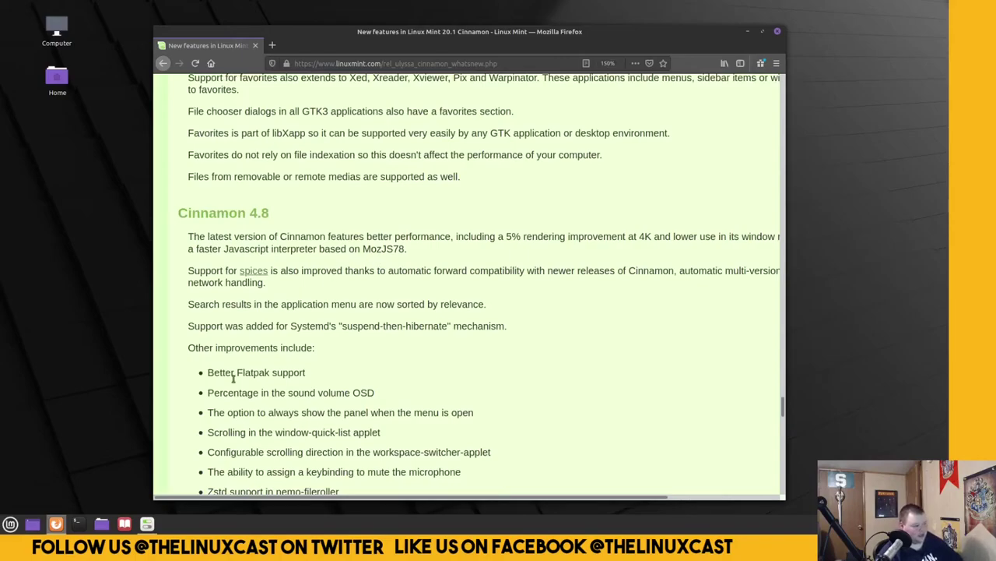
scroll(294, 378, down, 3)
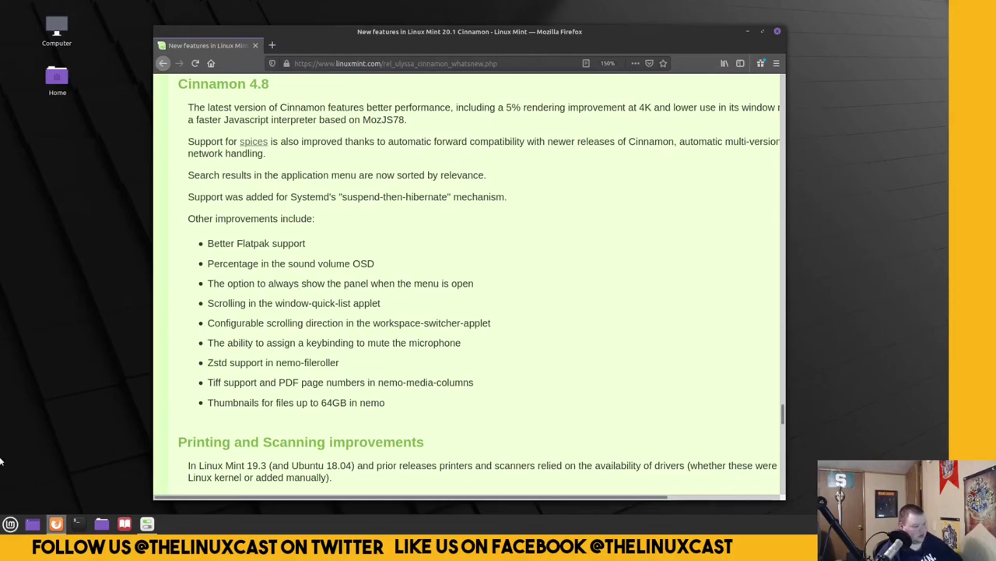
click(9, 525)
click(10, 525)
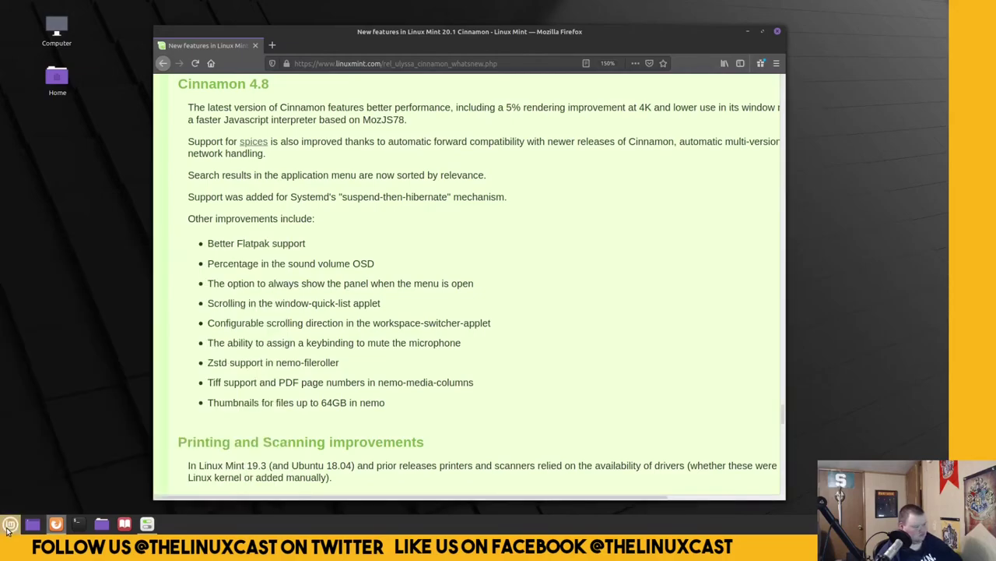
scroll(277, 326, up, 3)
scroll(278, 325, down, 4)
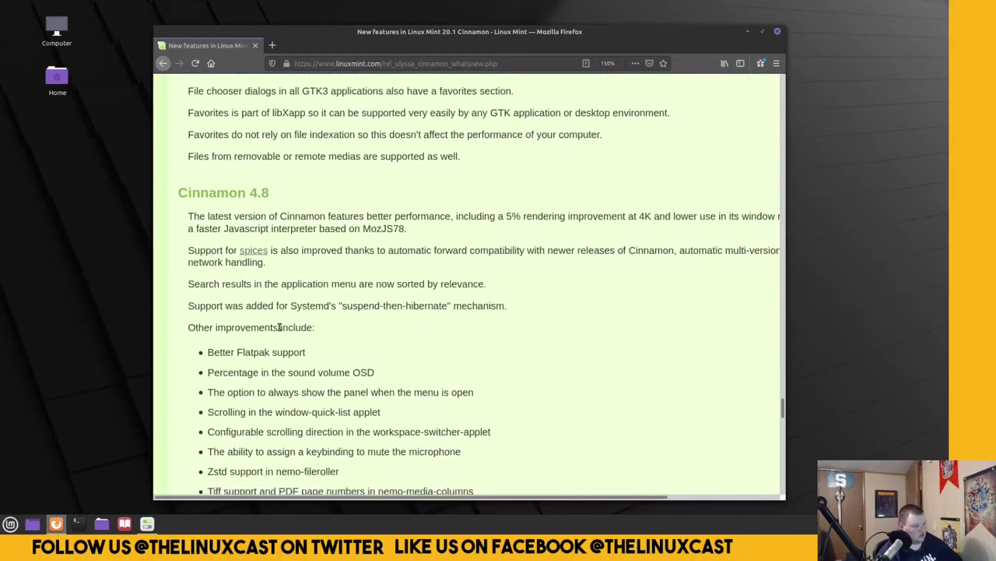
click(12, 534)
click(12, 534)
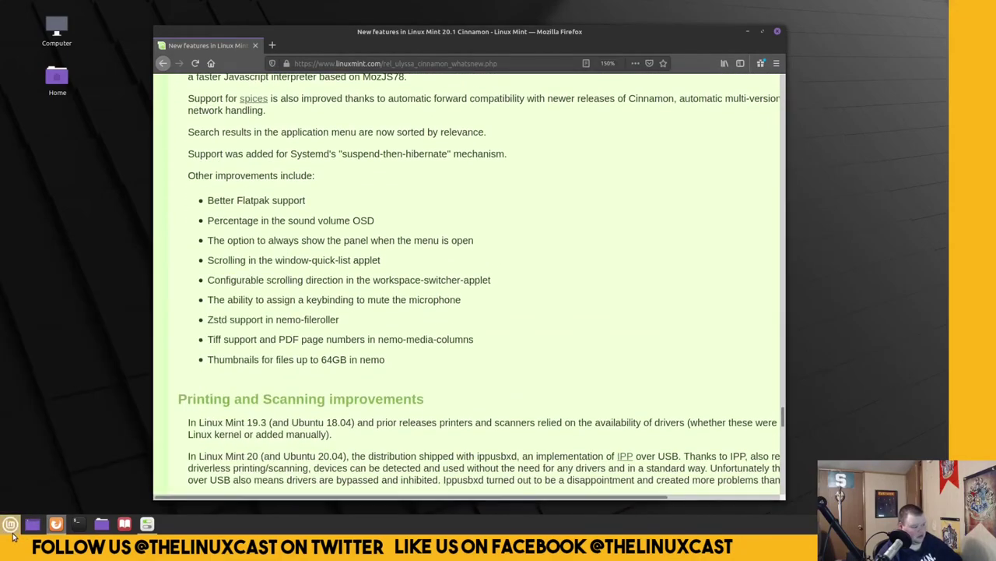
click(13, 534)
click(13, 534)
click(13, 534)
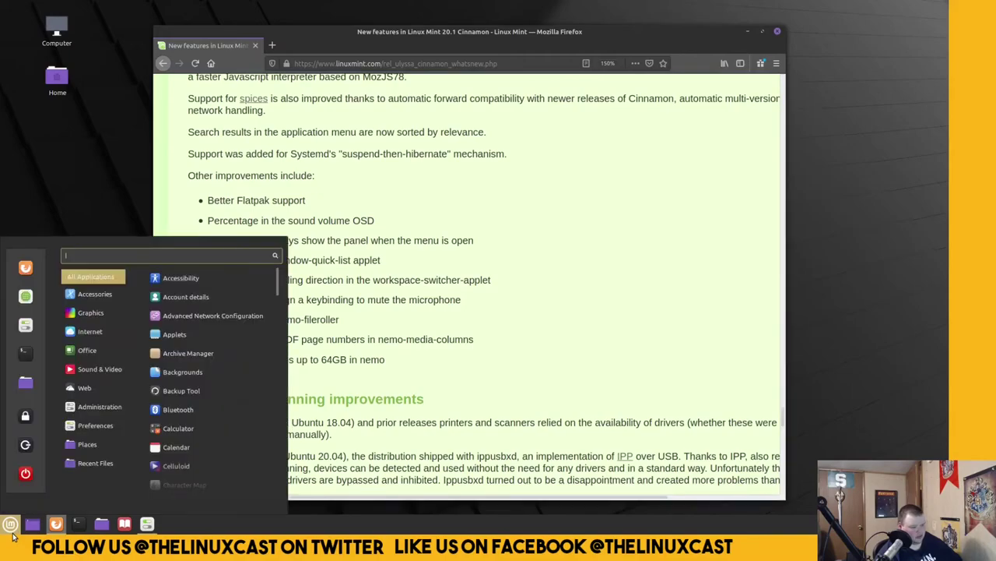
click(13, 534)
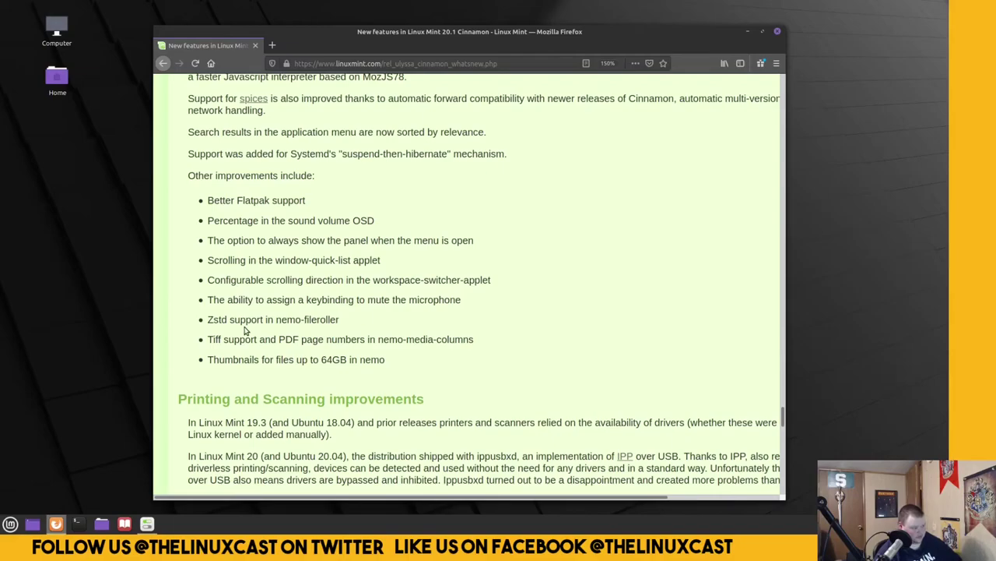
- Highlight the Zstd, 64GB thumbnails and Chromium notes while scrolling to System improvements
drag(214, 320, 235, 320)
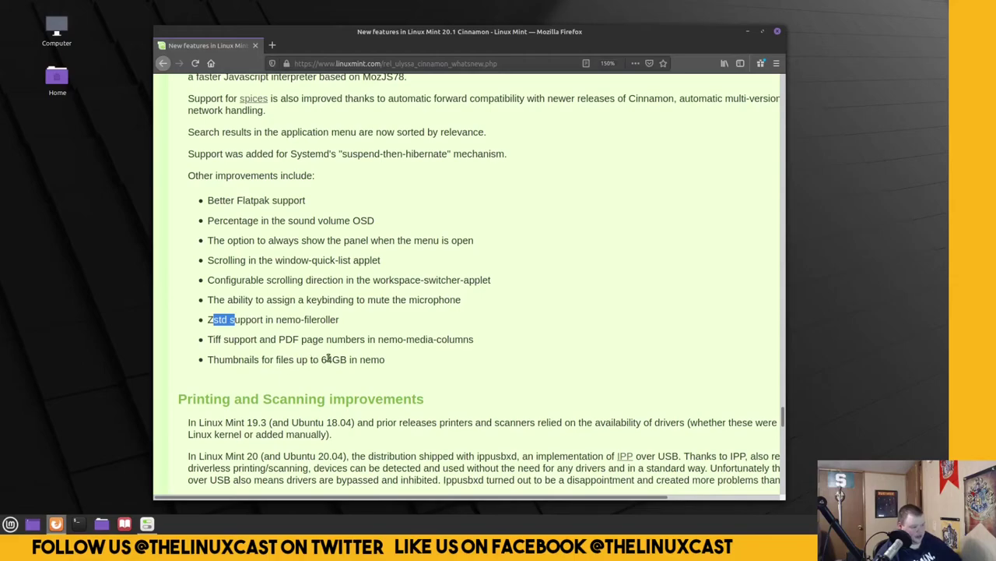
drag(319, 359, 346, 359)
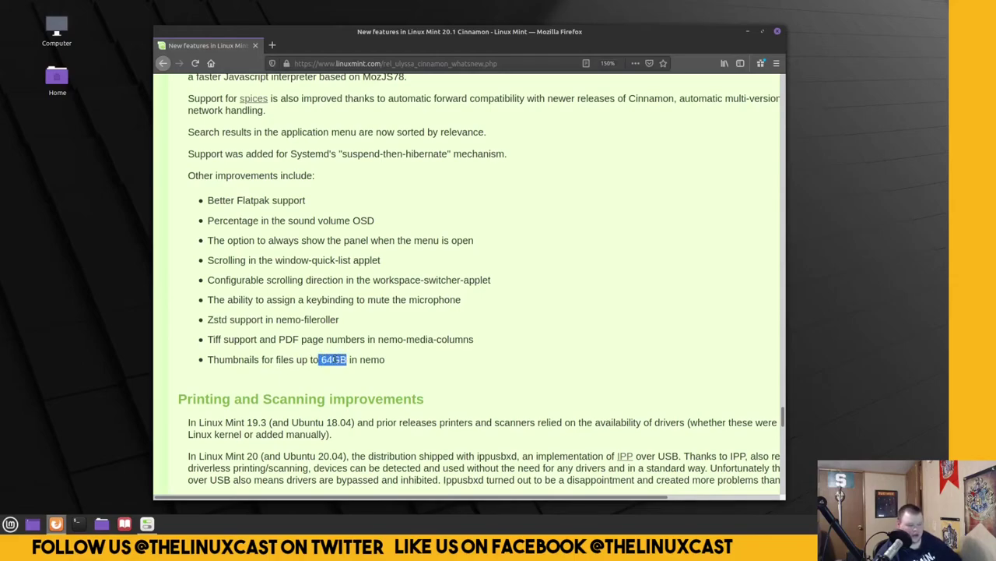
click(306, 355)
scroll(307, 357, down, 3)
scroll(307, 358, down, 6)
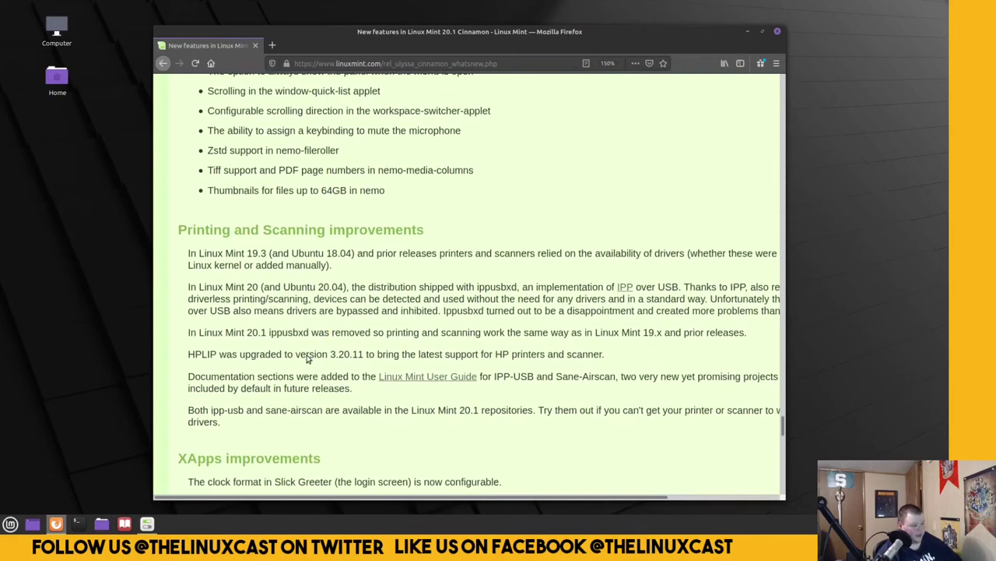
scroll(307, 358, down, 3)
scroll(307, 358, down, 3)
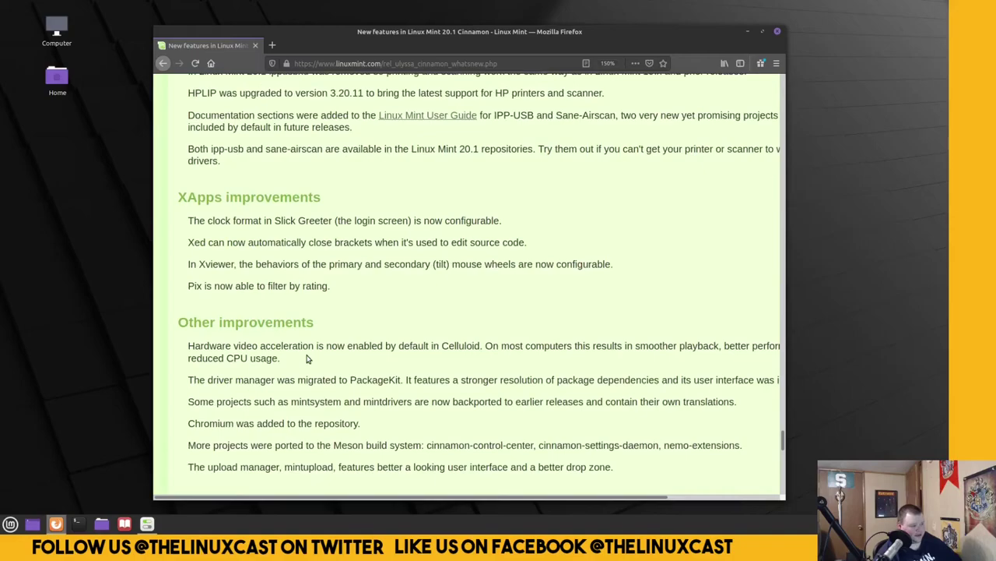
scroll(381, 382, down, 5)
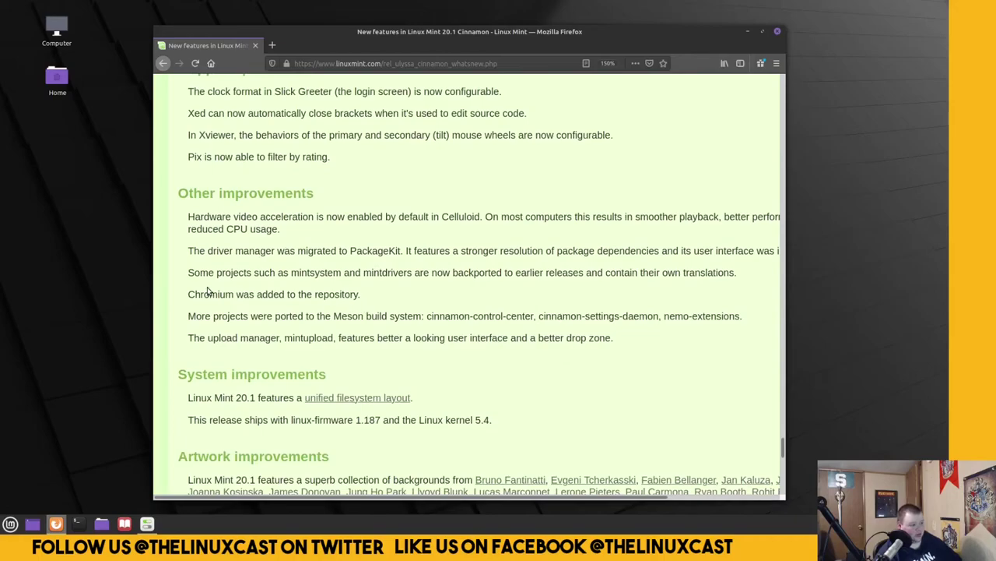
drag(208, 291, 253, 293)
click(274, 294)
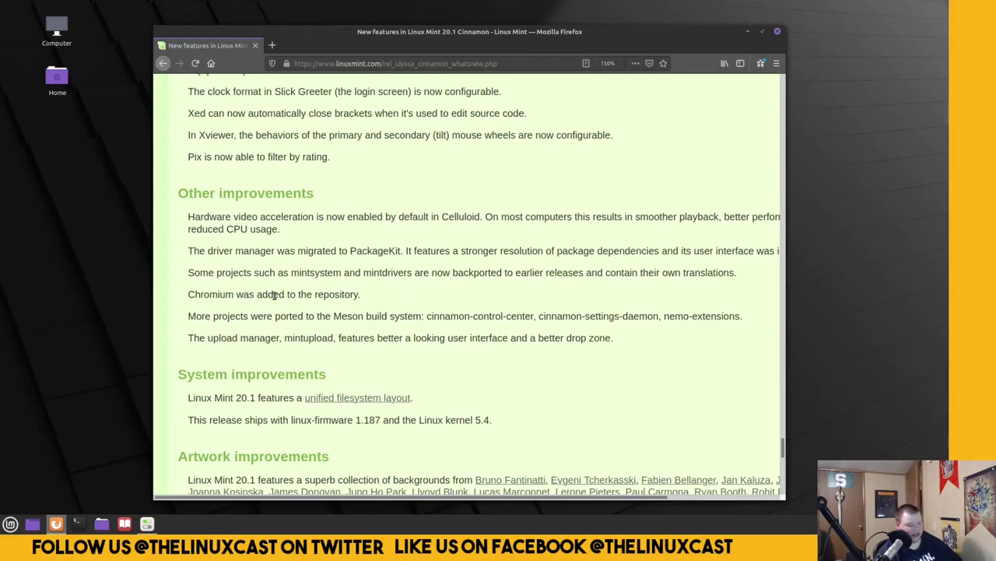
drag(210, 294, 287, 294)
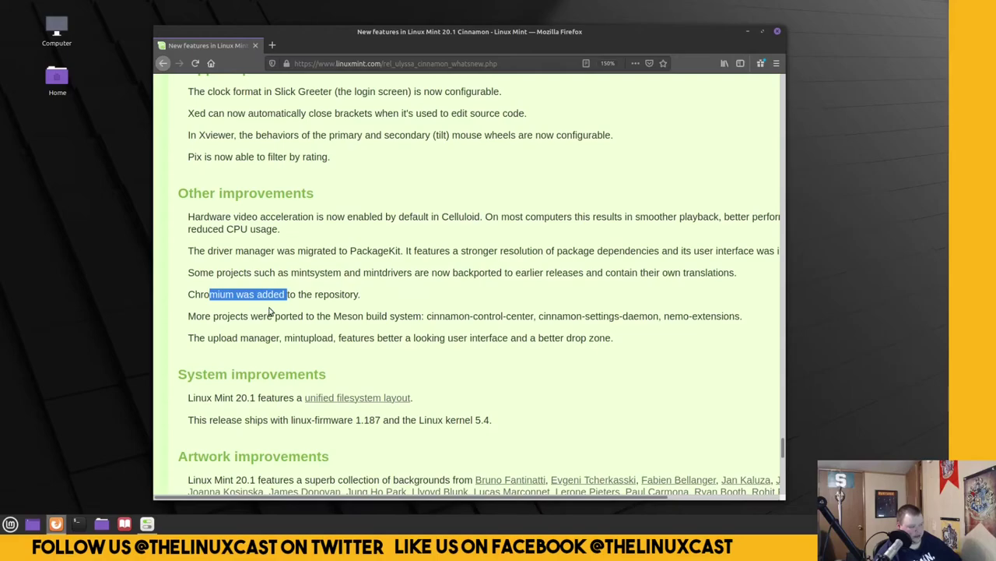
scroll(272, 315, down, 4)
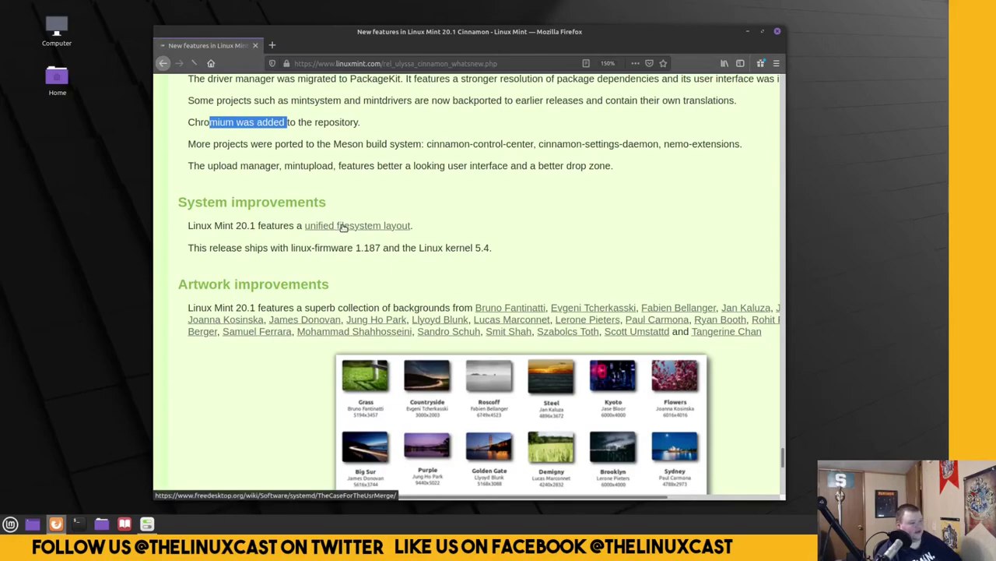
- Follow the 'unified filesystem layout' link to 'The Case for the /usr Merge' and zoom to 120%
click(344, 227)
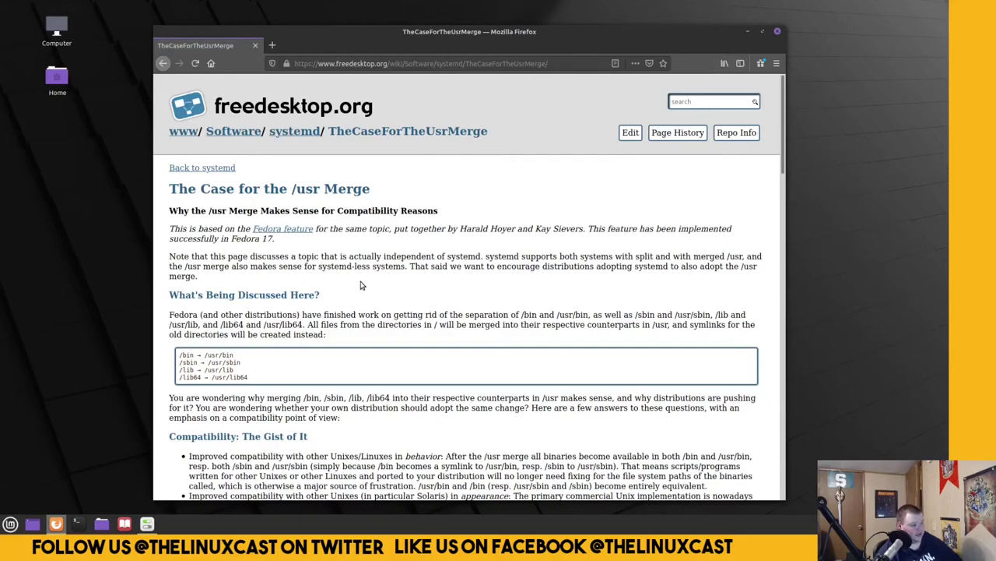
scroll(360, 285, down, 2)
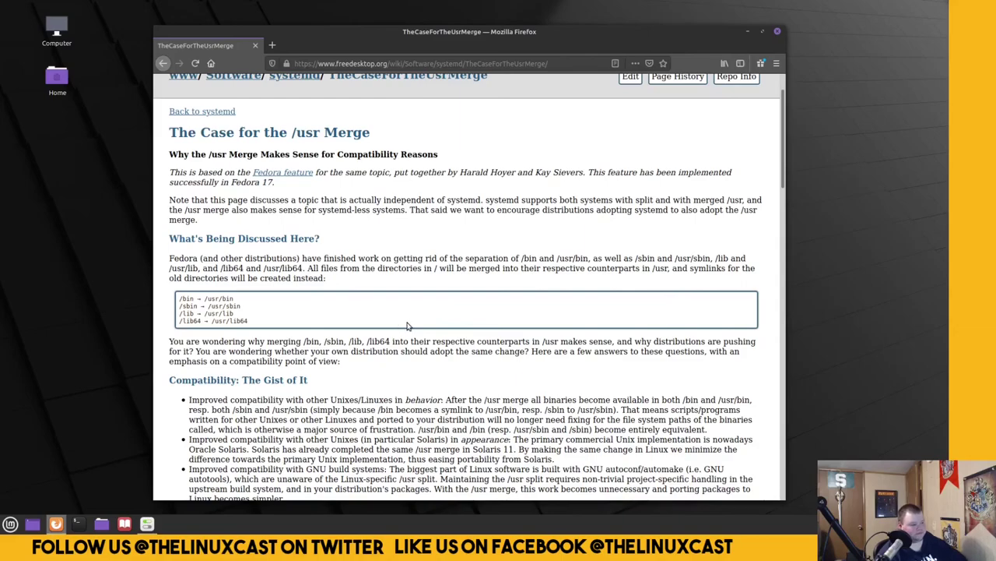
key(ctrl+plus)
key(ctrl+plus)
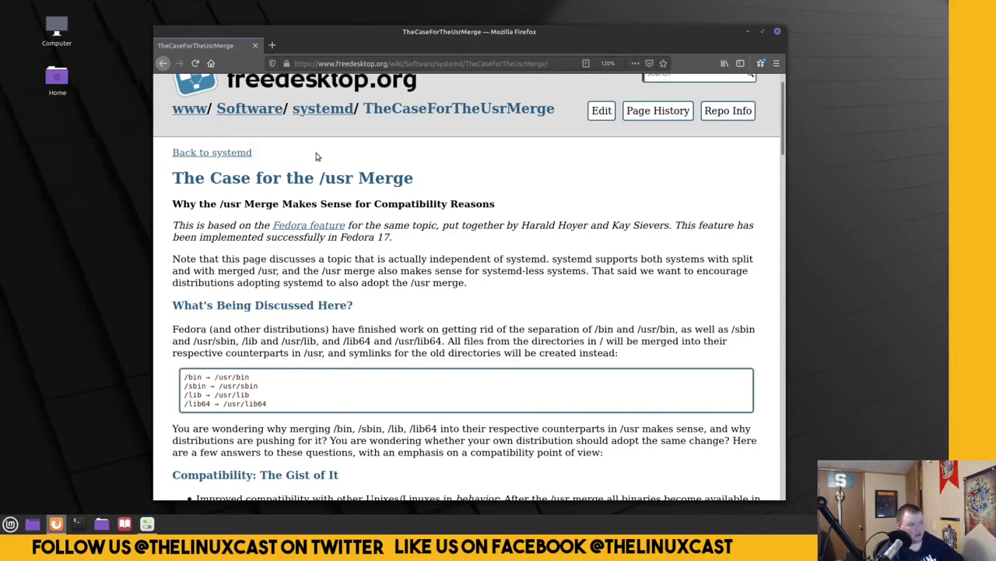
- Close Firefox, return to the System Settings overview, and close System Settings
click(778, 31)
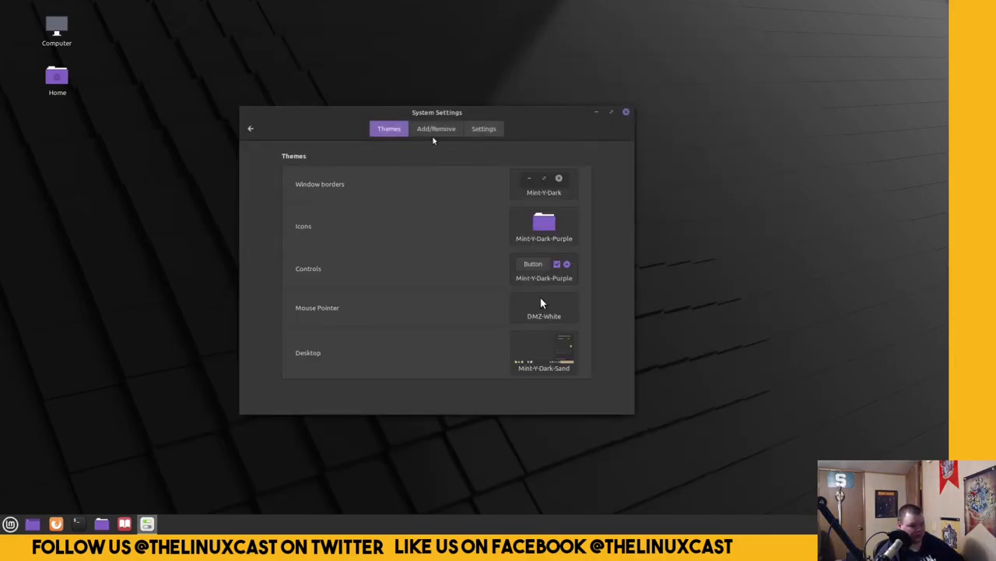
click(251, 129)
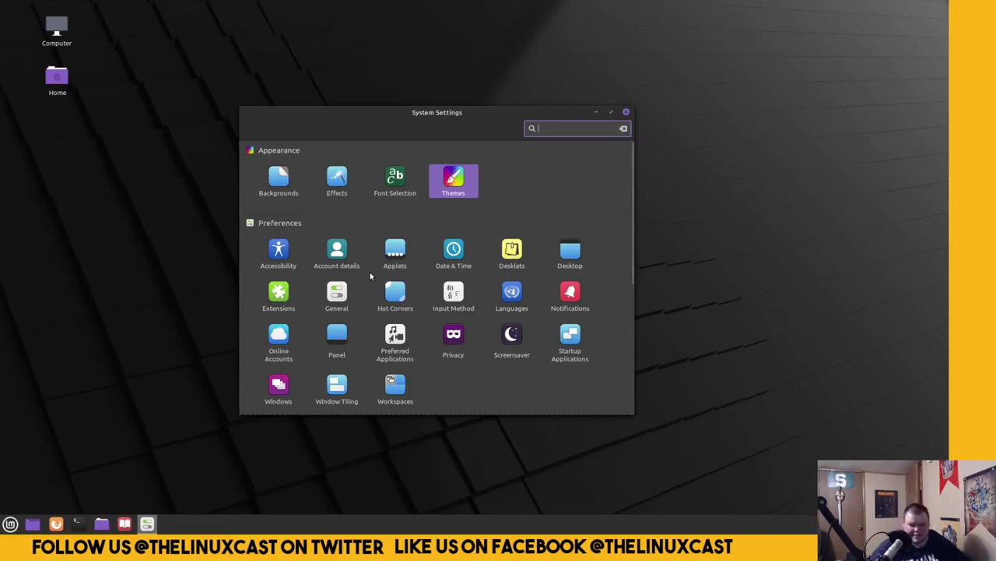
click(626, 112)
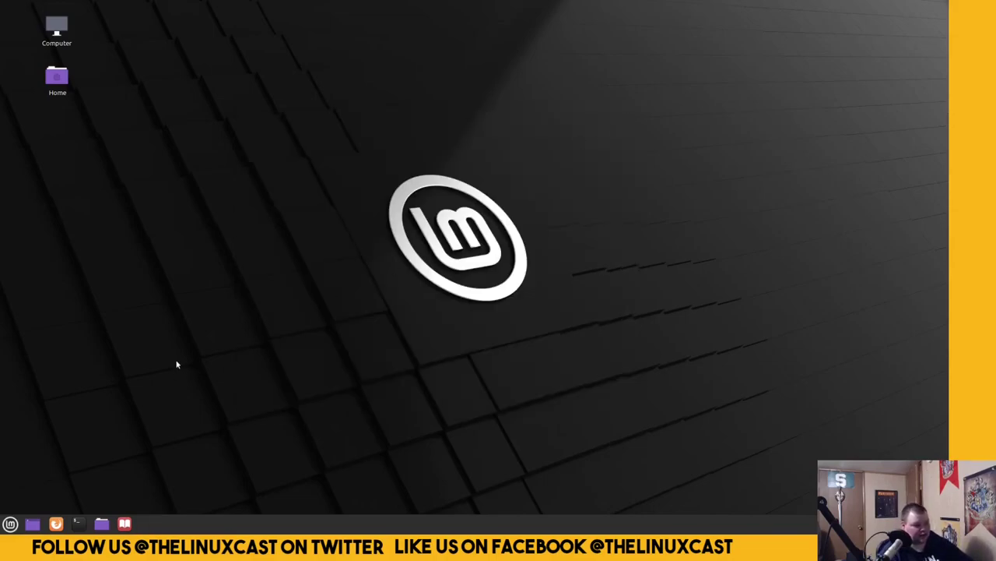
- Open a terminal from the panel and run uname -a to show kernel details
click(78, 524)
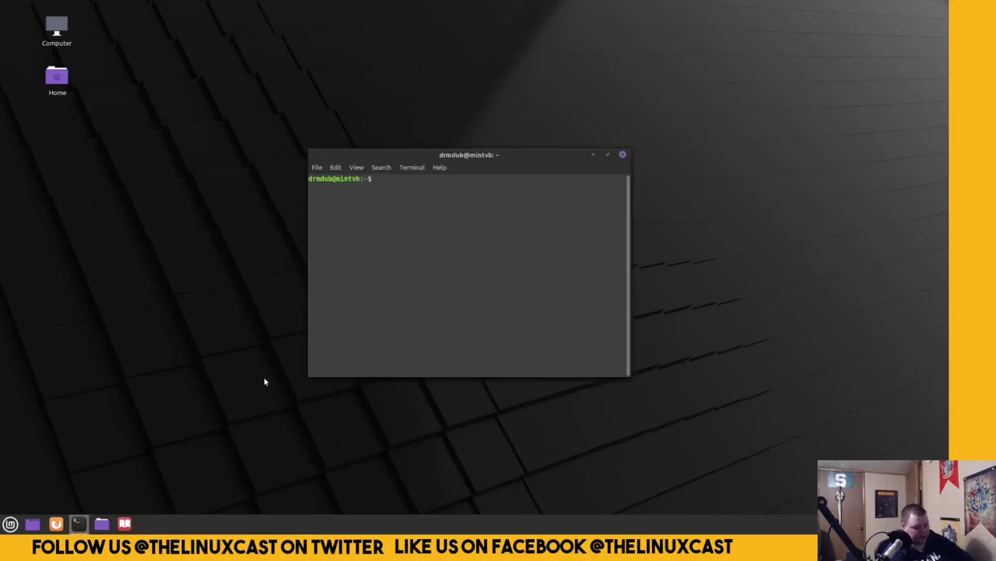
text(un)
text(m)
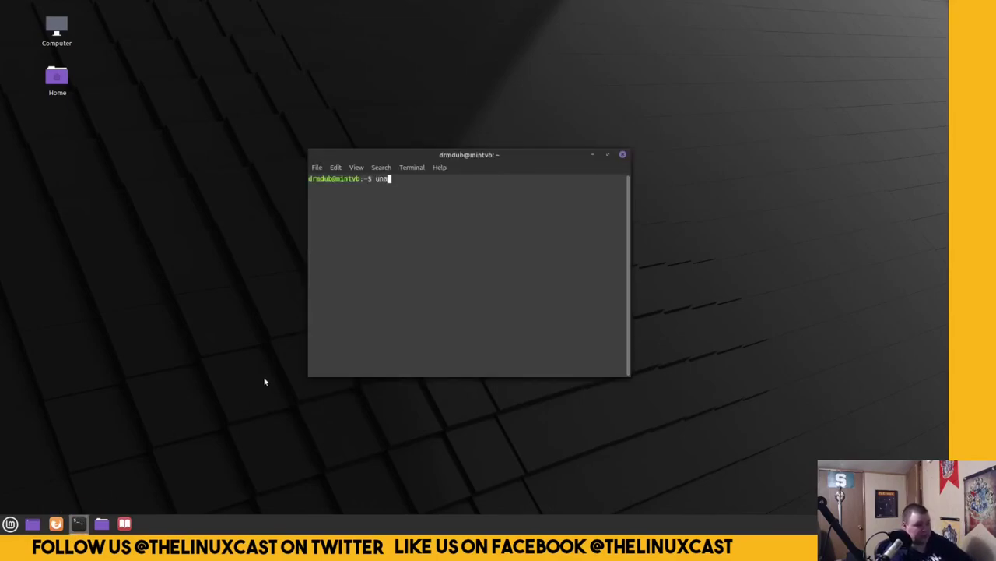
text(me -a)
key(Return)
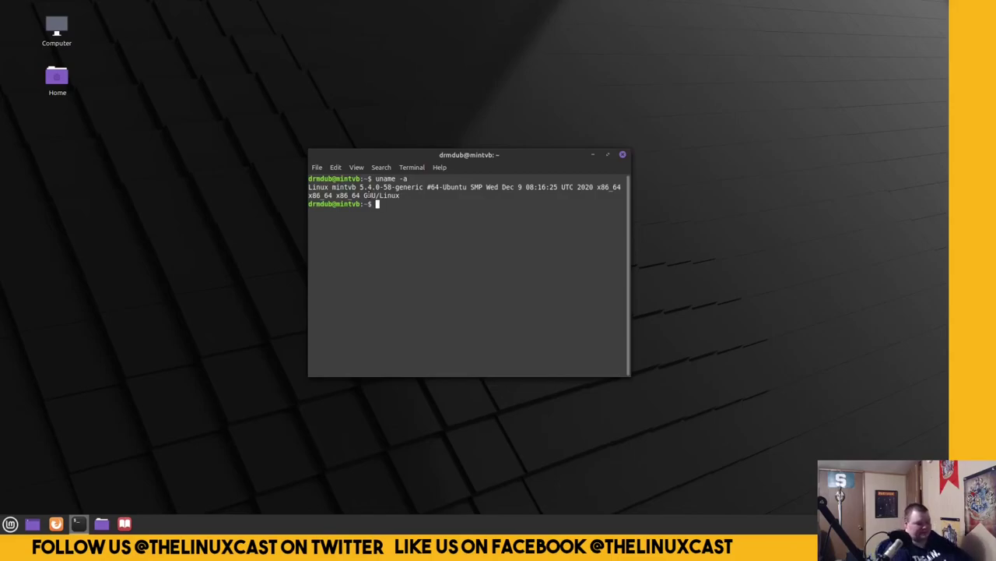
- Run neofetch to show the system summary, then close the terminal
text(neofetch)
key(Return)
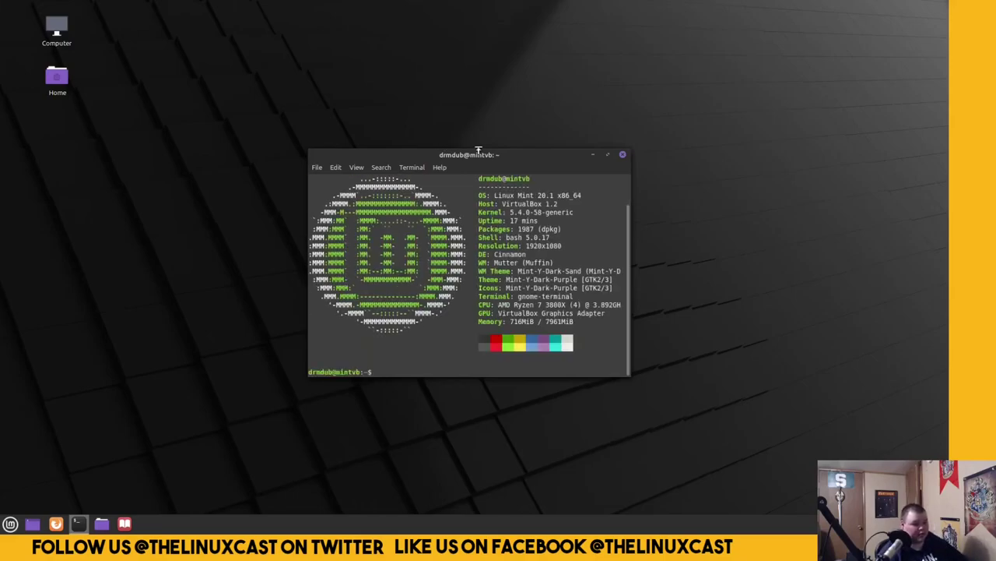
drag(510, 212, 537, 243)
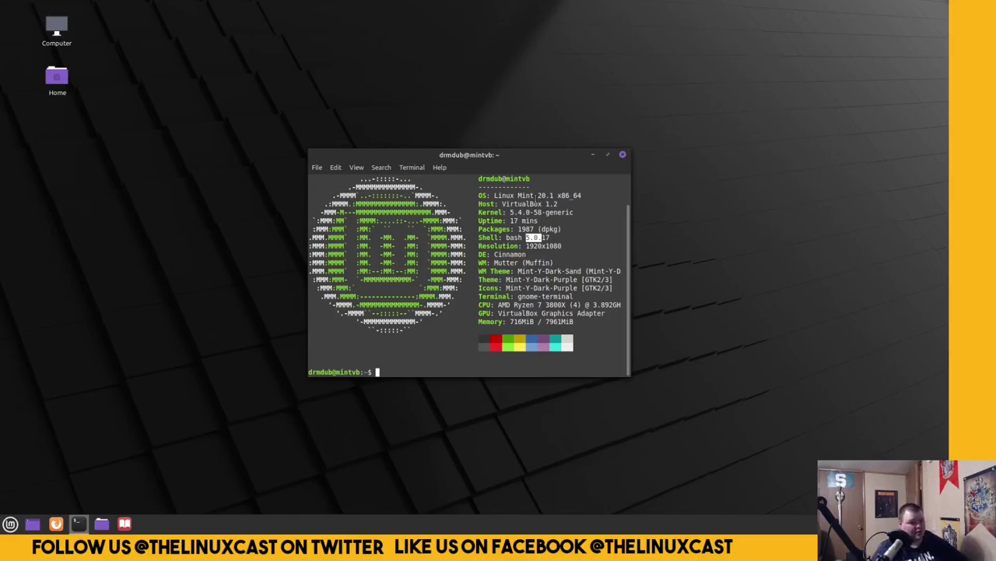
click(623, 156)
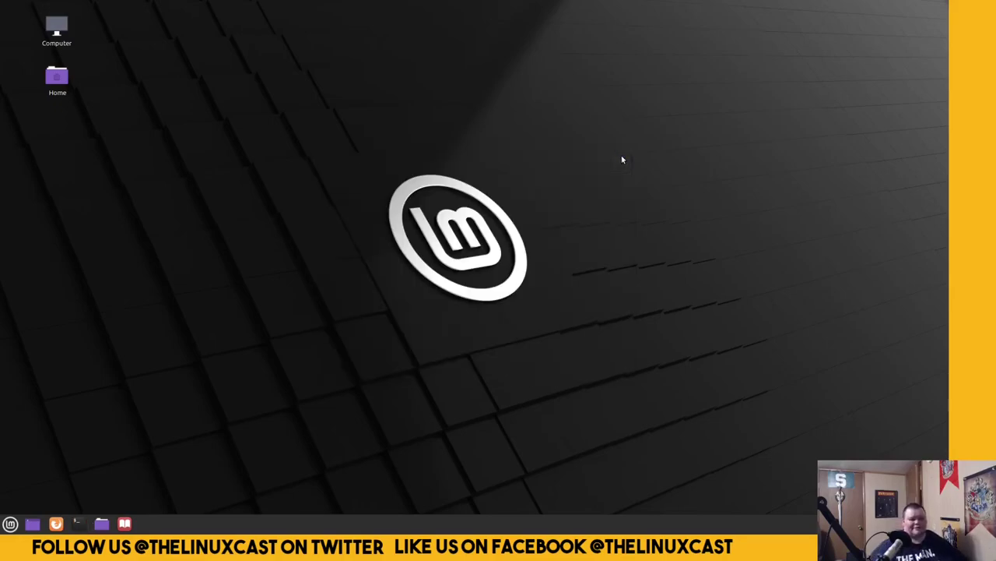